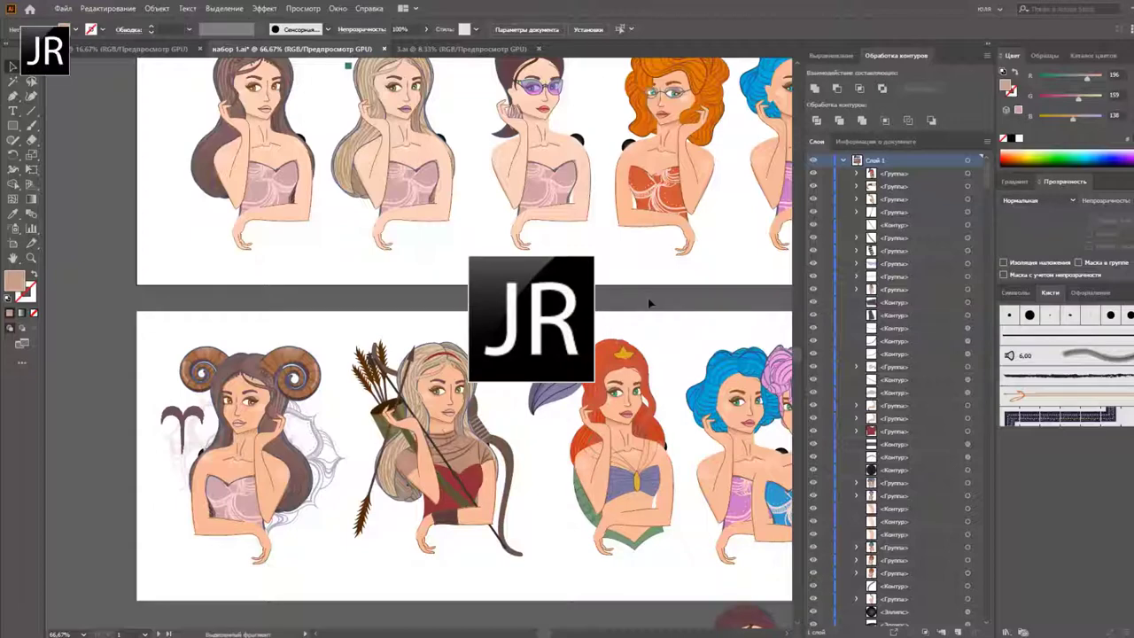
Step: Pan over the coloured zodiac girls and lone portrait in набор 1.ai, then bring up 3.ai
{"action": "mouse_move", "coordinate": [645, 304]}
{"action": "left_mouse_down"}
{"action": "mouse_move", "coordinate": [445, 290]}
{"action": "mouse_move", "coordinate": [447, 380]}
{"action": "mouse_move", "coordinate": [564, 341]}
{"action": "mouse_move", "coordinate": [559, 332]}
{"action": "left_mouse_up"}
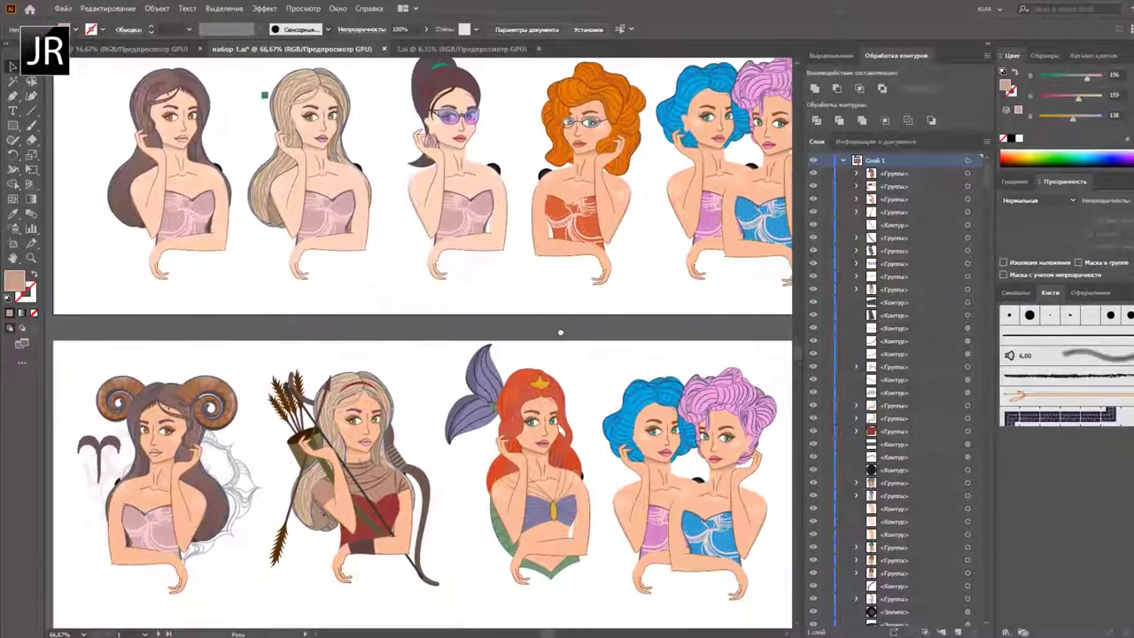
{"action": "mouse_move", "coordinate": [452, 342]}
{"action": "left_mouse_down"}
{"action": "mouse_move", "coordinate": [370, 390]}
{"action": "mouse_move", "coordinate": [411, 300]}
{"action": "mouse_move", "coordinate": [477, 266]}
{"action": "left_mouse_up"}
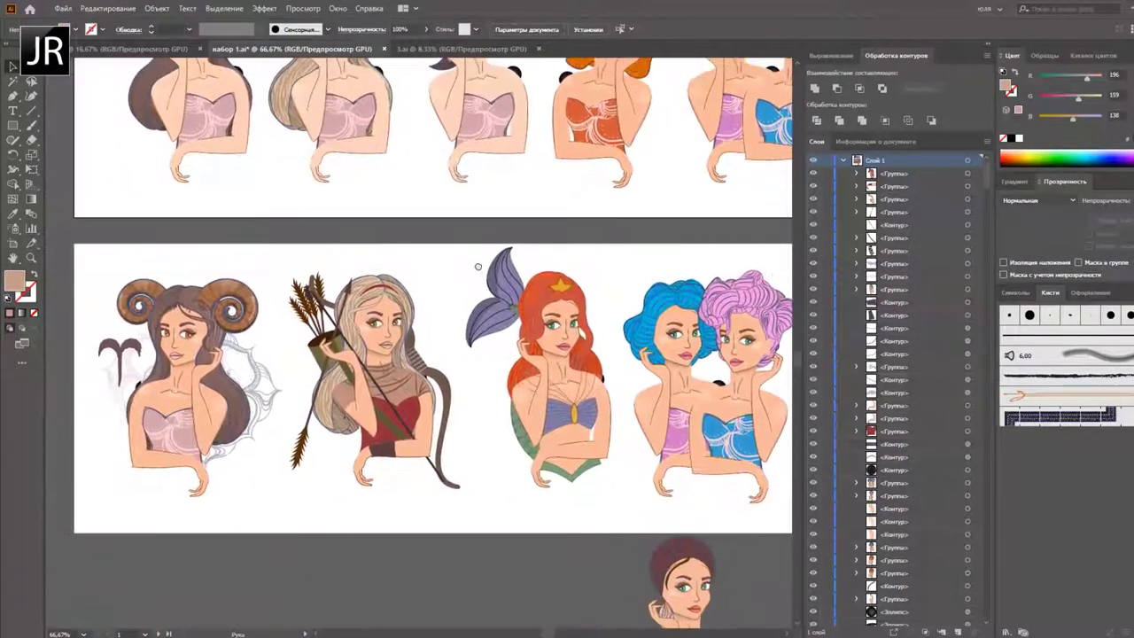
{"action": "key", "text": "ctrl+z"}
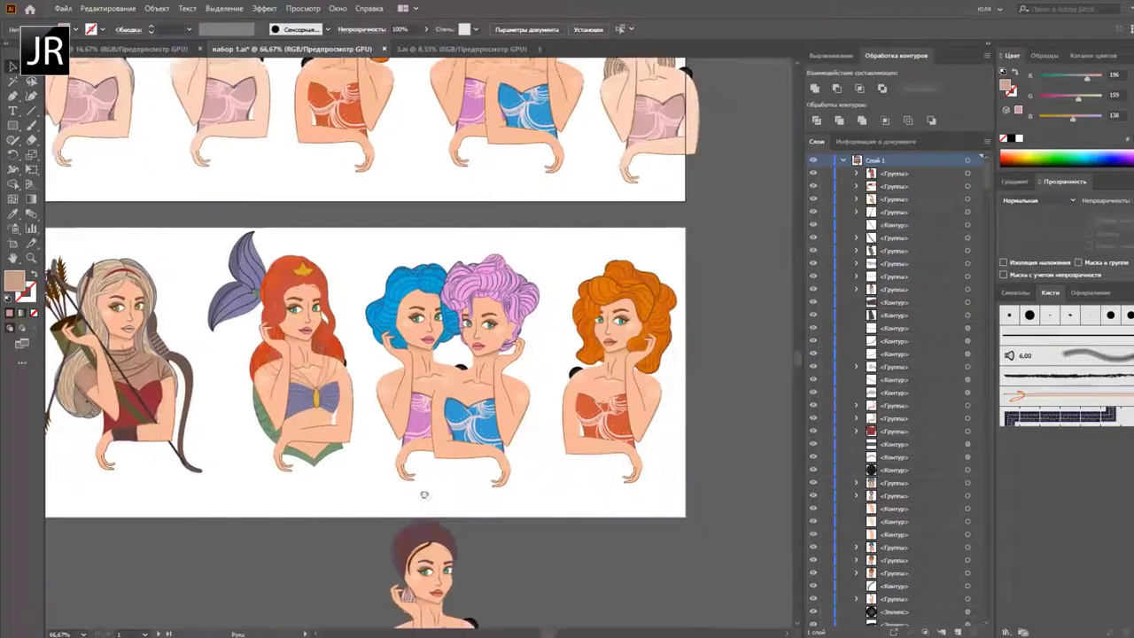
{"action": "left_click_drag", "start_coordinate": [693, 505], "coordinate": [427, 478]}
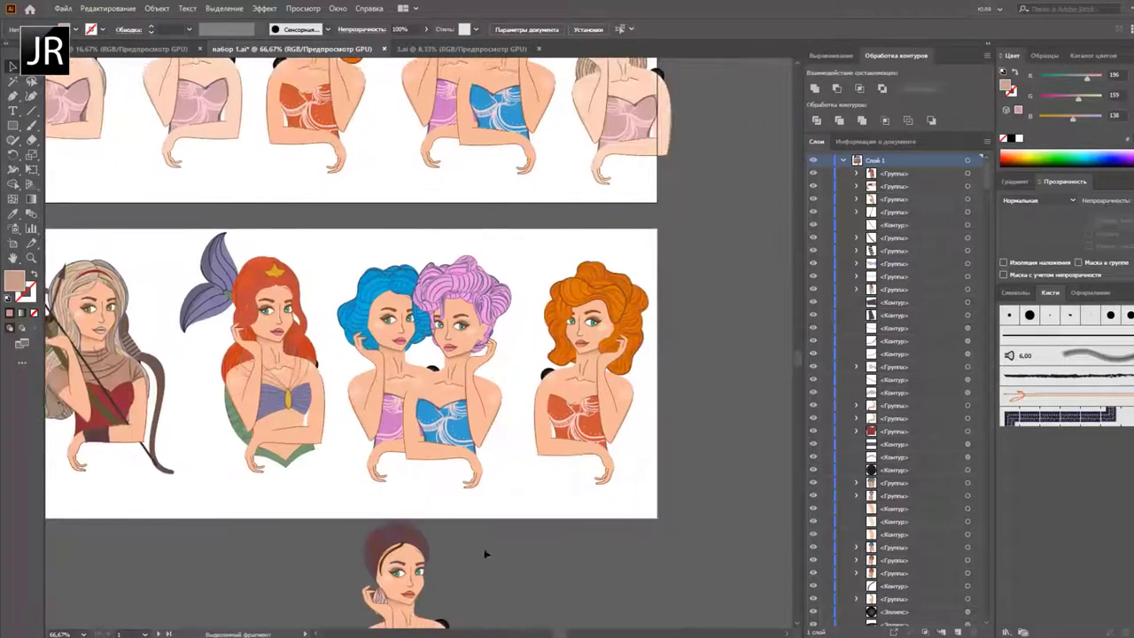
{"action": "mouse_move", "coordinate": [486, 552]}
{"action": "left_mouse_down"}
{"action": "mouse_move", "coordinate": [484, 388]}
{"action": "mouse_move", "coordinate": [712, 496]}
{"action": "left_mouse_up"}
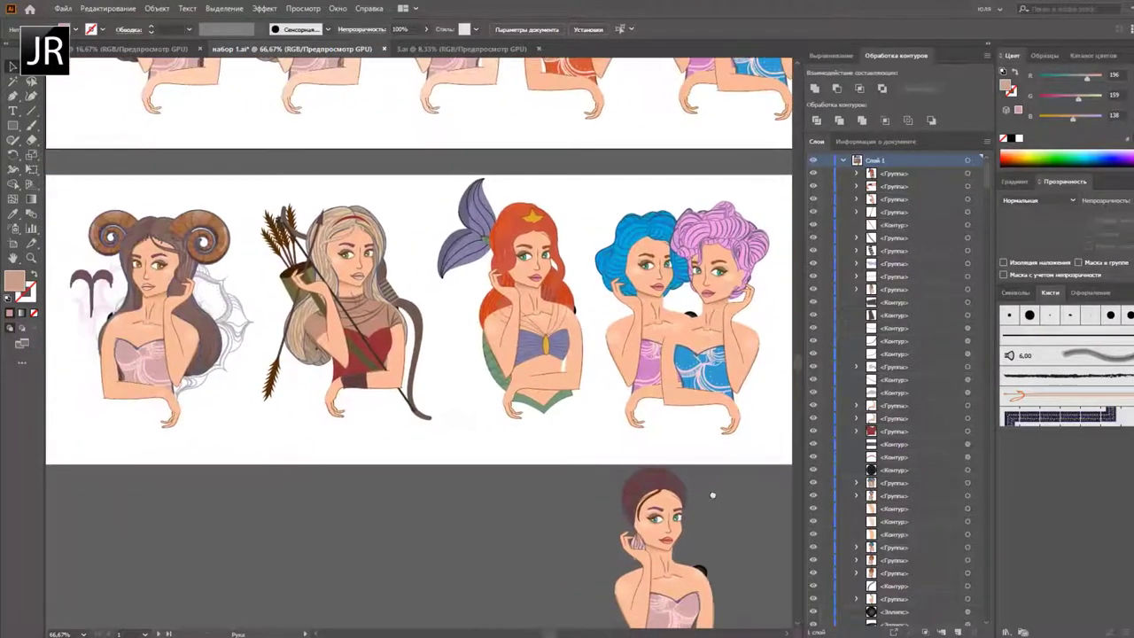
{"action": "left_click", "coordinate": [457, 49]}
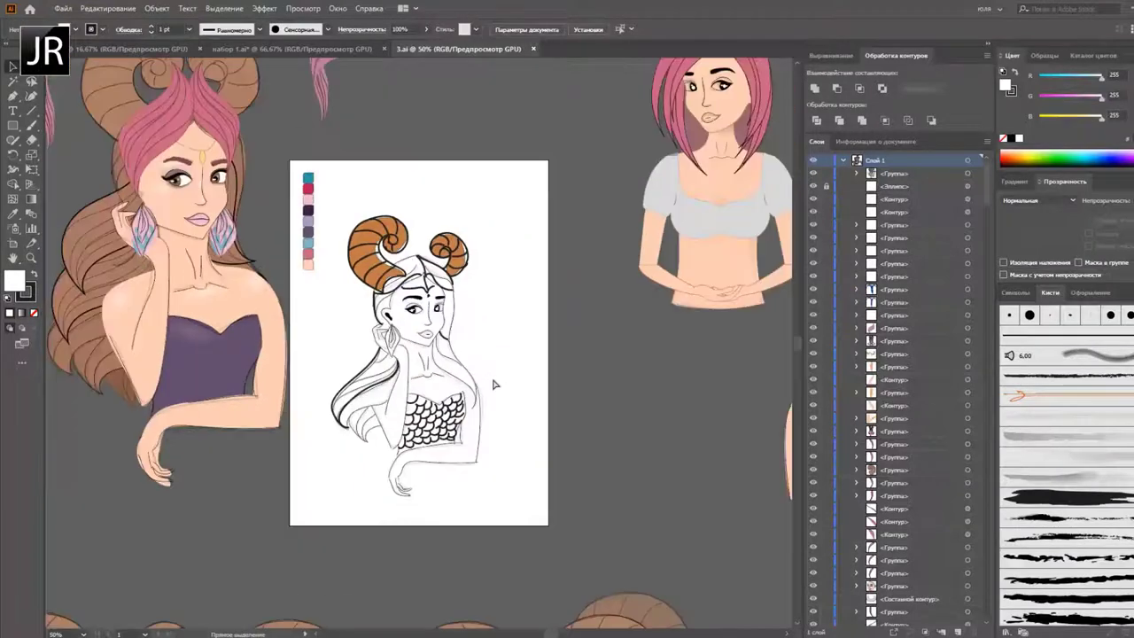
Step: Zoom out over the horned and Aries character drafts in 3.ai, then switch to the line-art document
{"action": "key", "text": "ctrl+minus"}
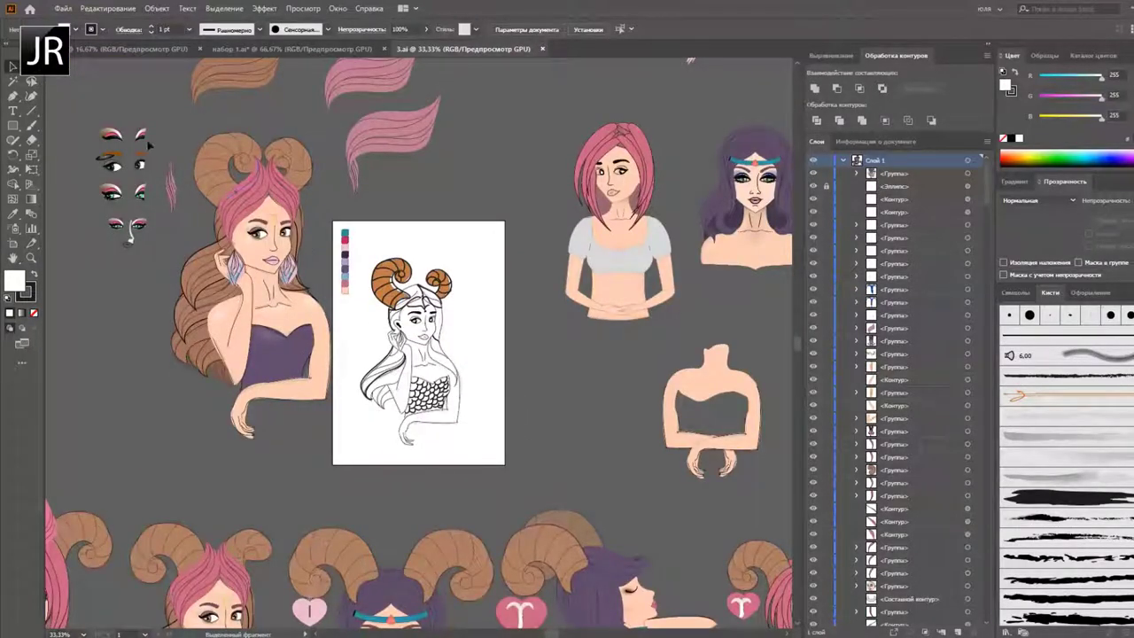
{"action": "mouse_move", "coordinate": [454, 525]}
{"action": "left_mouse_down"}
{"action": "mouse_move", "coordinate": [405, 401]}
{"action": "mouse_move", "coordinate": [525, 222]}
{"action": "mouse_move", "coordinate": [713, 224]}
{"action": "left_mouse_up"}
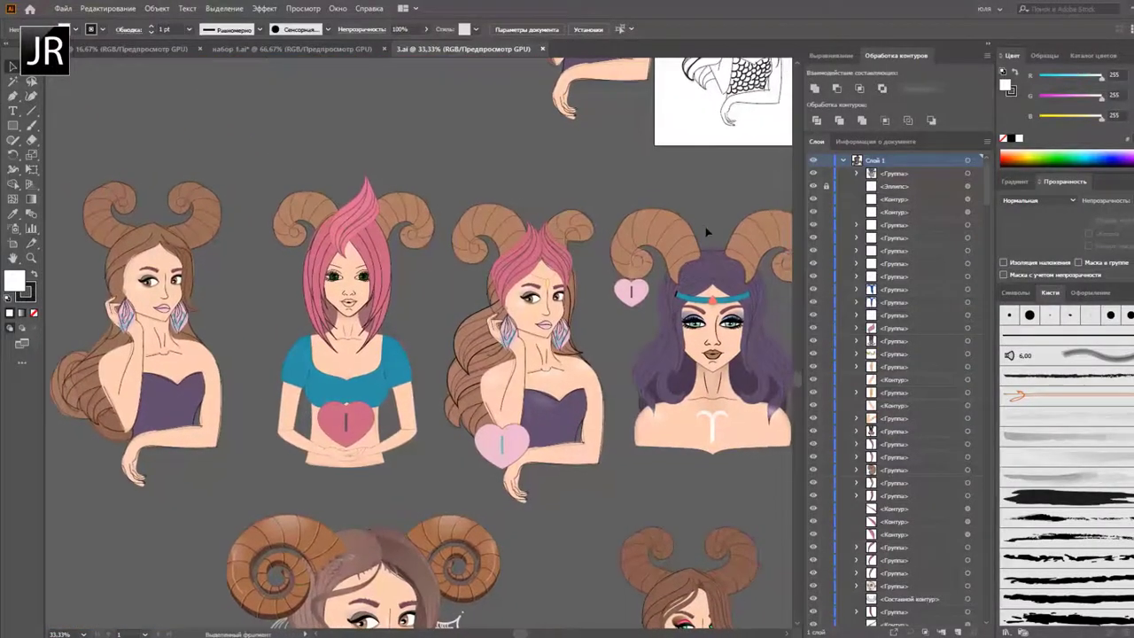
{"action": "key", "text": "ctrl+minus"}
{"action": "key", "text": "ctrl+minus"}
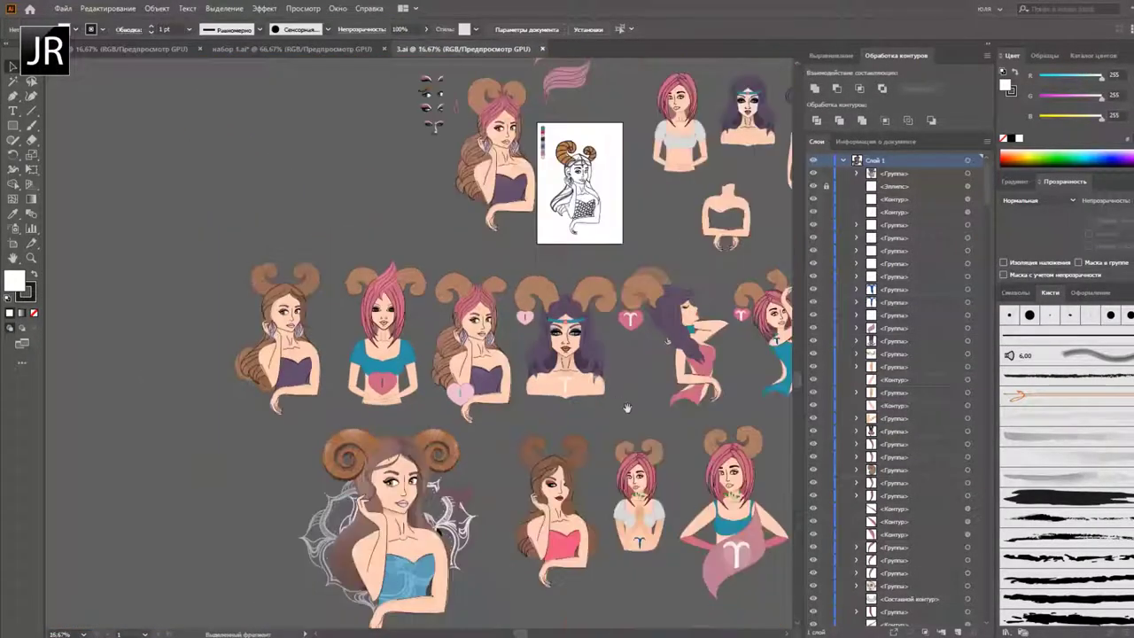
{"action": "mouse_move", "coordinate": [626, 407]}
{"action": "left_mouse_down"}
{"action": "mouse_move", "coordinate": [557, 398]}
{"action": "mouse_move", "coordinate": [328, 416]}
{"action": "mouse_move", "coordinate": [315, 434]}
{"action": "mouse_move", "coordinate": [332, 468]}
{"action": "mouse_move", "coordinate": [386, 523]}
{"action": "left_mouse_up"}
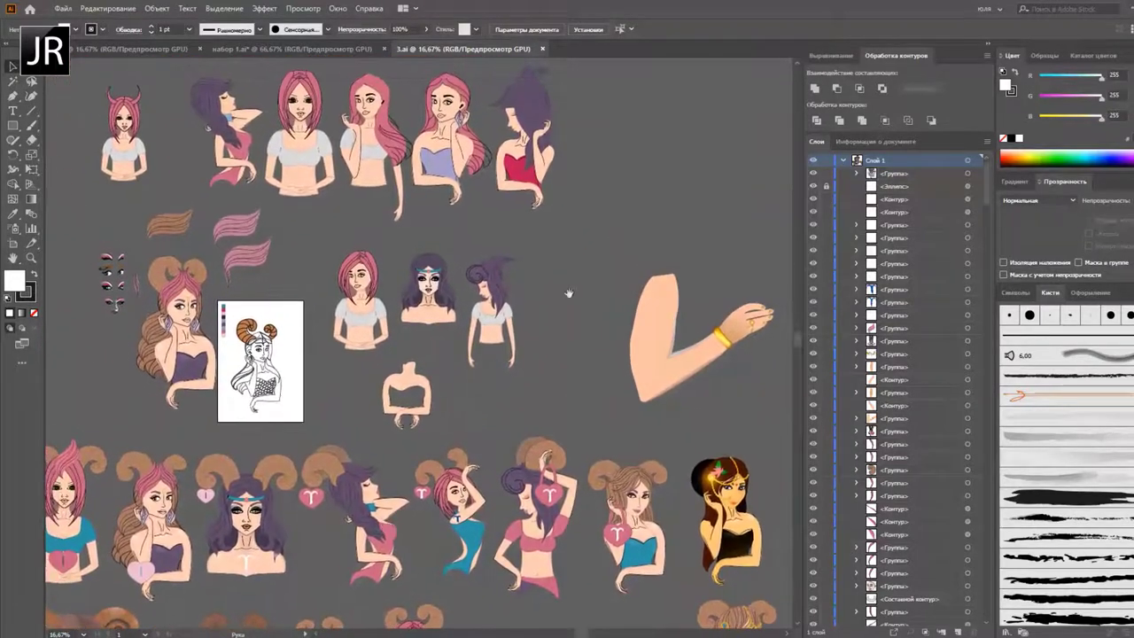
{"action": "mouse_move", "coordinate": [490, 234]}
{"action": "left_mouse_down"}
{"action": "mouse_move", "coordinate": [549, 271]}
{"action": "mouse_move", "coordinate": [539, 386]}
{"action": "mouse_move", "coordinate": [546, 330]}
{"action": "mouse_move", "coordinate": [503, 251]}
{"action": "left_mouse_up"}
{"action": "left_click", "coordinate": [127, 49]}
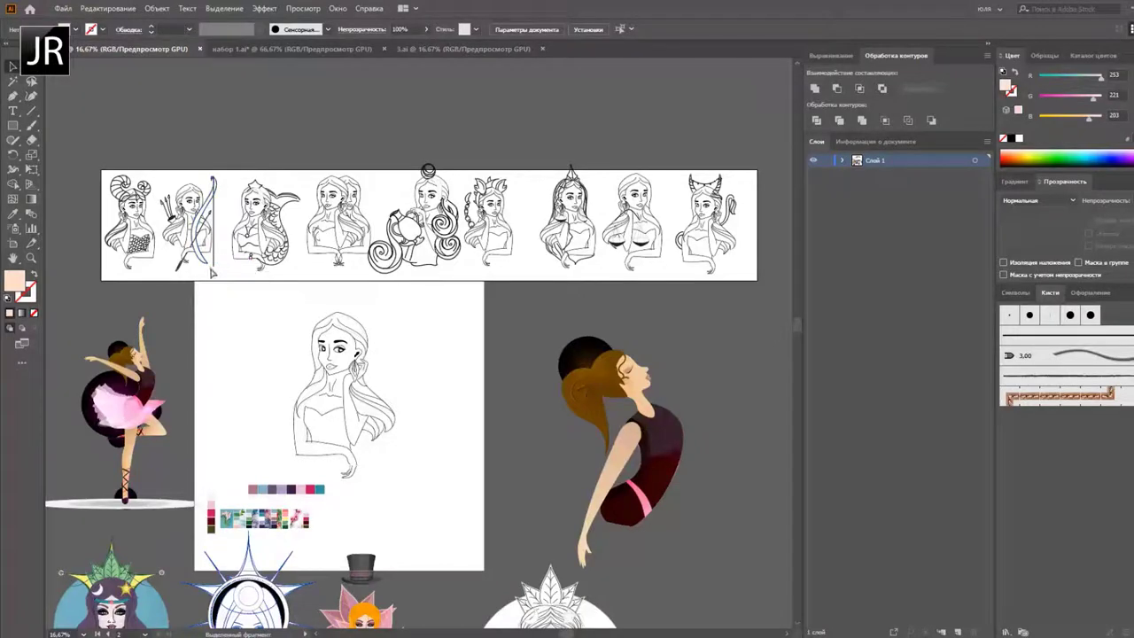
Step: Browse the zodiac line-art strip and portrait sketch at 25%, then return to набор 1.ai
{"action": "key", "text": "ctrl+plus"}
{"action": "left_click_drag", "start_coordinate": [167, 256], "coordinate": [315, 321]}
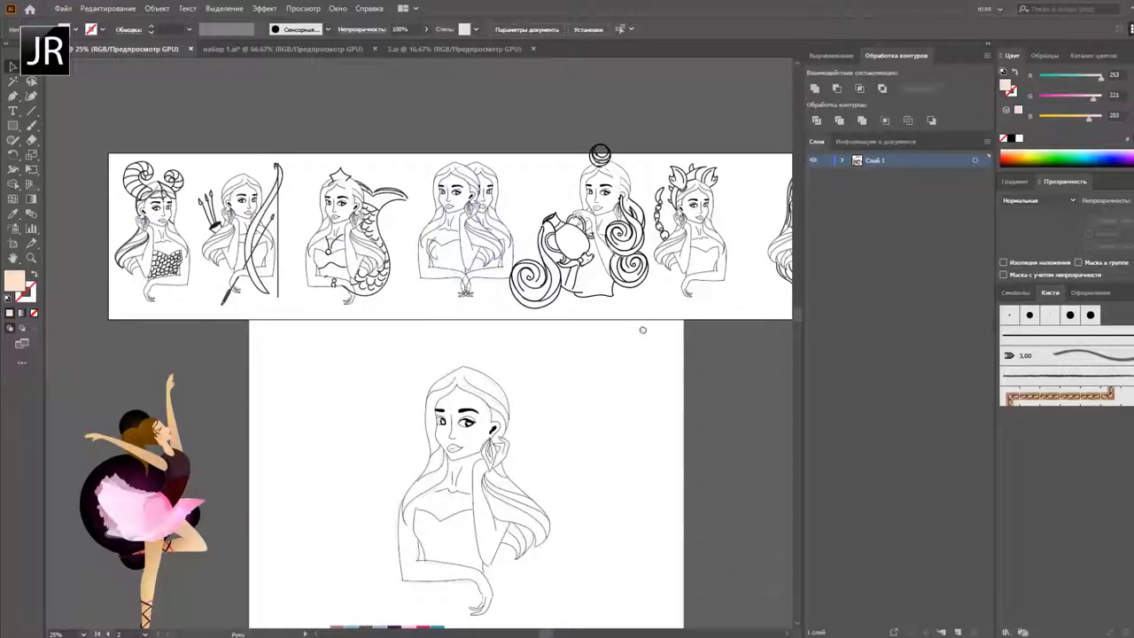
{"action": "scroll", "coordinate": [642, 329], "scroll_direction": "right", "scroll_amount": 5}
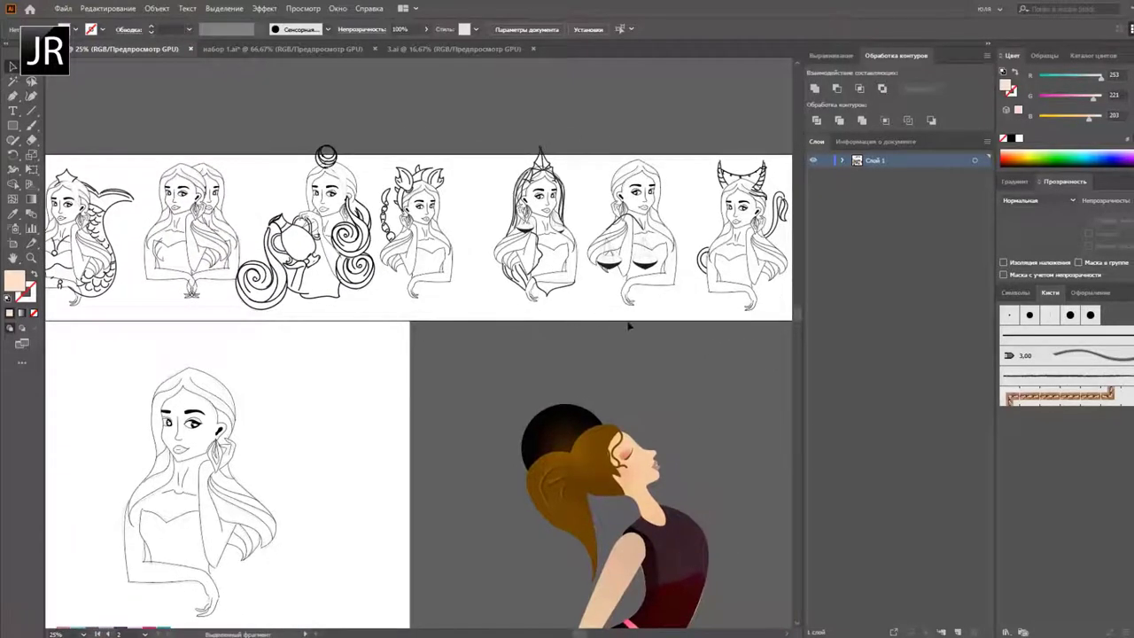
{"action": "mouse_move", "coordinate": [628, 326]}
{"action": "left_mouse_down"}
{"action": "mouse_move", "coordinate": [541, 314]}
{"action": "mouse_move", "coordinate": [683, 268]}
{"action": "left_mouse_up"}
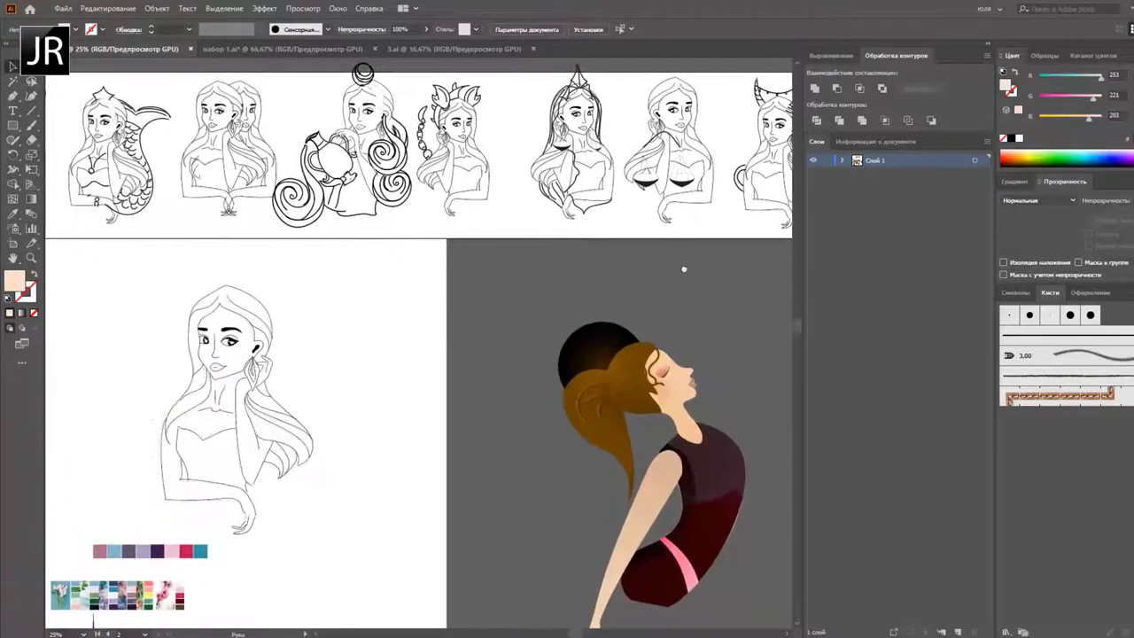
{"action": "scroll", "coordinate": [680, 256], "scroll_direction": "down", "scroll_amount": 1}
{"action": "scroll", "coordinate": [344, 416], "scroll_direction": "down", "scroll_amount": 1}
{"action": "scroll", "coordinate": [435, 377], "scroll_direction": "left", "scroll_amount": 2}
{"action": "scroll", "coordinate": [489, 317], "scroll_direction": "down", "scroll_amount": 2}
{"action": "scroll", "coordinate": [489, 317], "scroll_direction": "left", "scroll_amount": 2}
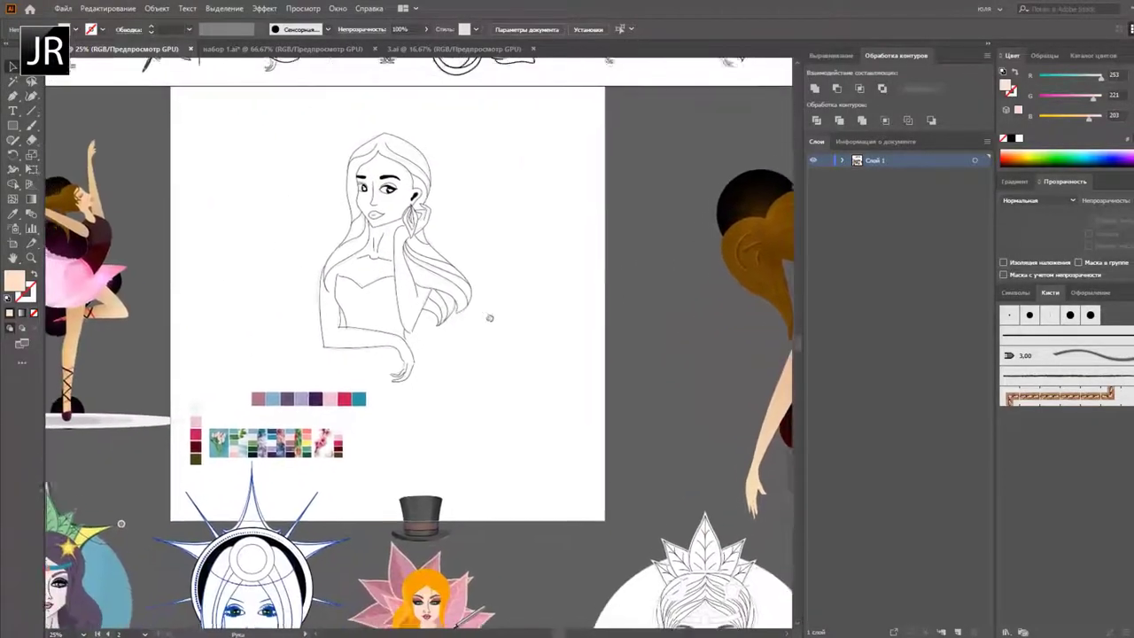
{"action": "scroll", "coordinate": [489, 317], "scroll_direction": "left", "scroll_amount": 1}
{"action": "scroll", "coordinate": [544, 303], "scroll_direction": "left", "scroll_amount": 2}
{"action": "scroll", "coordinate": [594, 325], "scroll_direction": "down", "scroll_amount": 3}
{"action": "scroll", "coordinate": [567, 266], "scroll_direction": "right", "scroll_amount": 1}
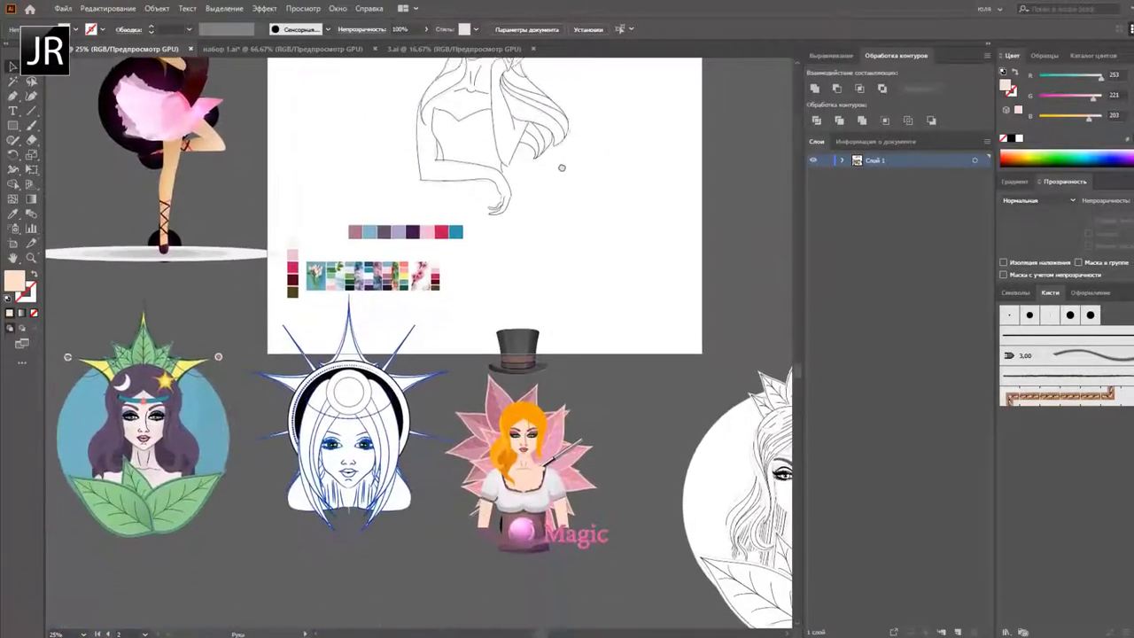
{"action": "scroll", "coordinate": [514, 203], "scroll_direction": "right", "scroll_amount": 1}
{"action": "scroll", "coordinate": [418, 343], "scroll_direction": "right", "scroll_amount": 1}
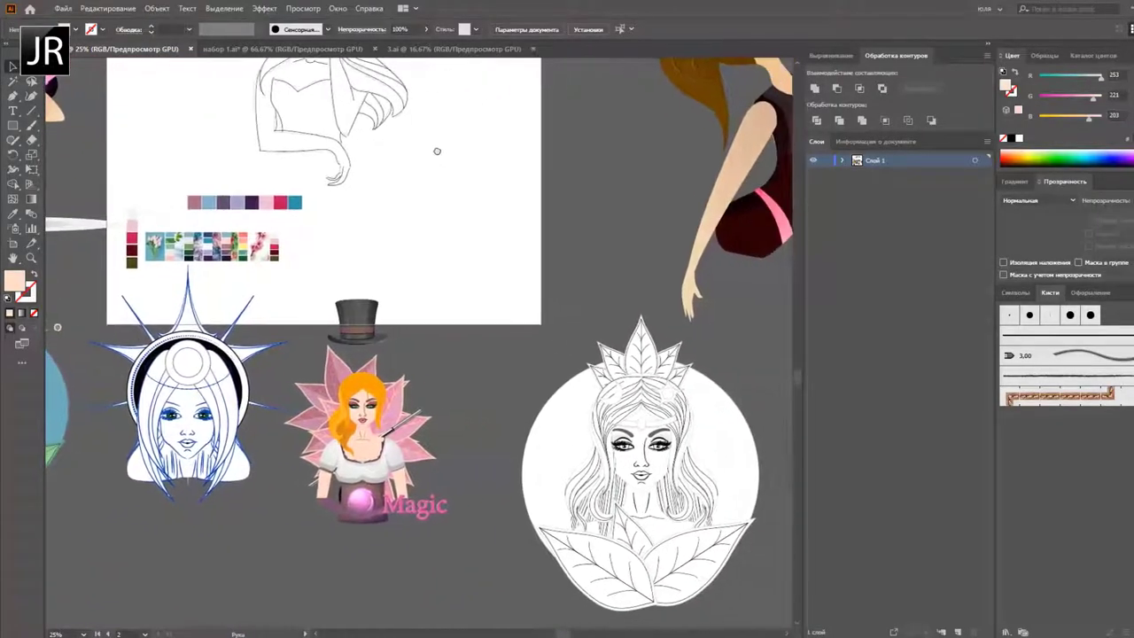
{"action": "scroll", "coordinate": [418, 343], "scroll_direction": "left", "scroll_amount": 3}
{"action": "scroll", "coordinate": [418, 343], "scroll_direction": "up", "scroll_amount": 1}
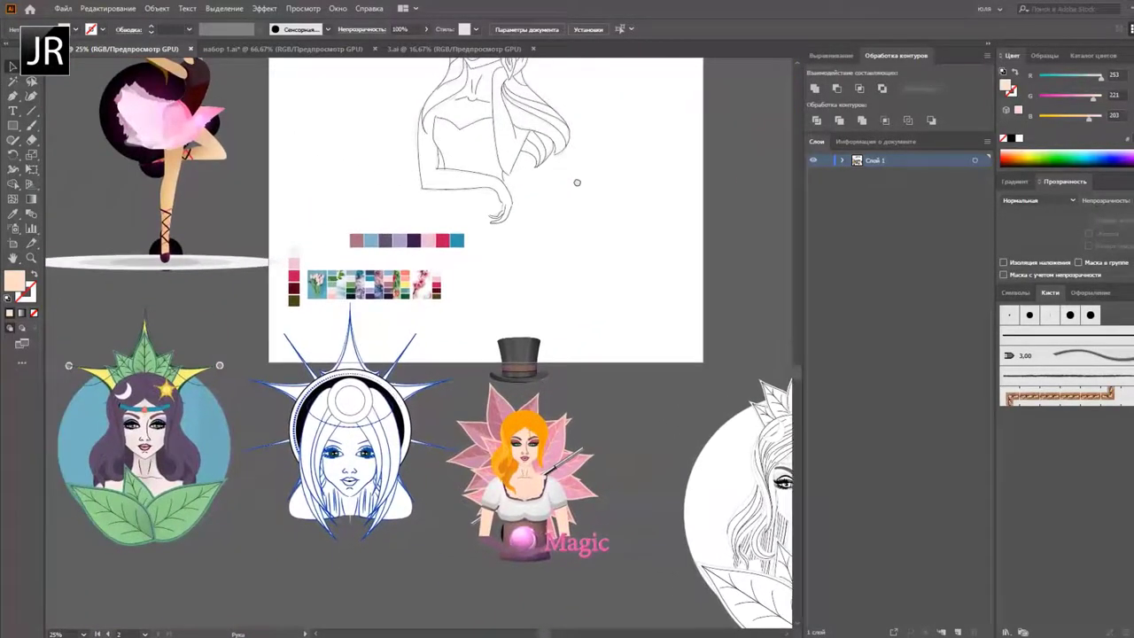
{"action": "scroll", "coordinate": [582, 184], "scroll_direction": "up", "scroll_amount": 1}
{"action": "scroll", "coordinate": [587, 202], "scroll_direction": "up", "scroll_amount": 1}
{"action": "scroll", "coordinate": [593, 218], "scroll_direction": "up", "scroll_amount": 1}
{"action": "scroll", "coordinate": [557, 237], "scroll_direction": "right", "scroll_amount": 1}
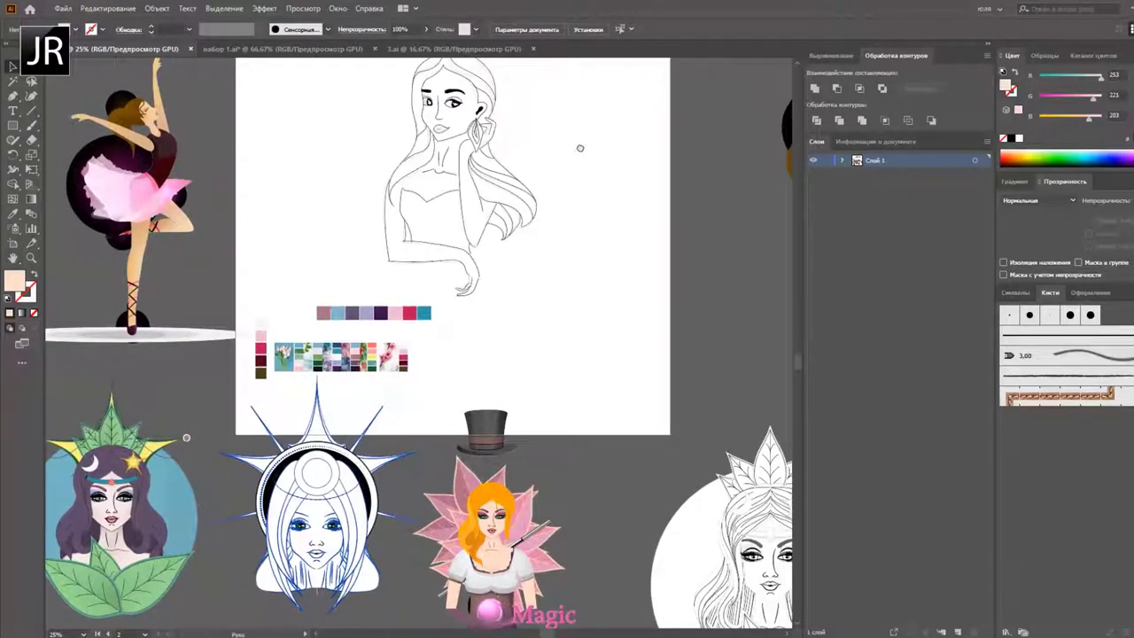
{"action": "mouse_move", "coordinate": [580, 148]}
{"action": "left_mouse_down"}
{"action": "mouse_move", "coordinate": [561, 215]}
{"action": "mouse_move", "coordinate": [605, 304]}
{"action": "mouse_move", "coordinate": [602, 385]}
{"action": "mouse_move", "coordinate": [547, 383]}
{"action": "mouse_move", "coordinate": [591, 407]}
{"action": "left_mouse_up"}
{"action": "left_click", "coordinate": [302, 50]}
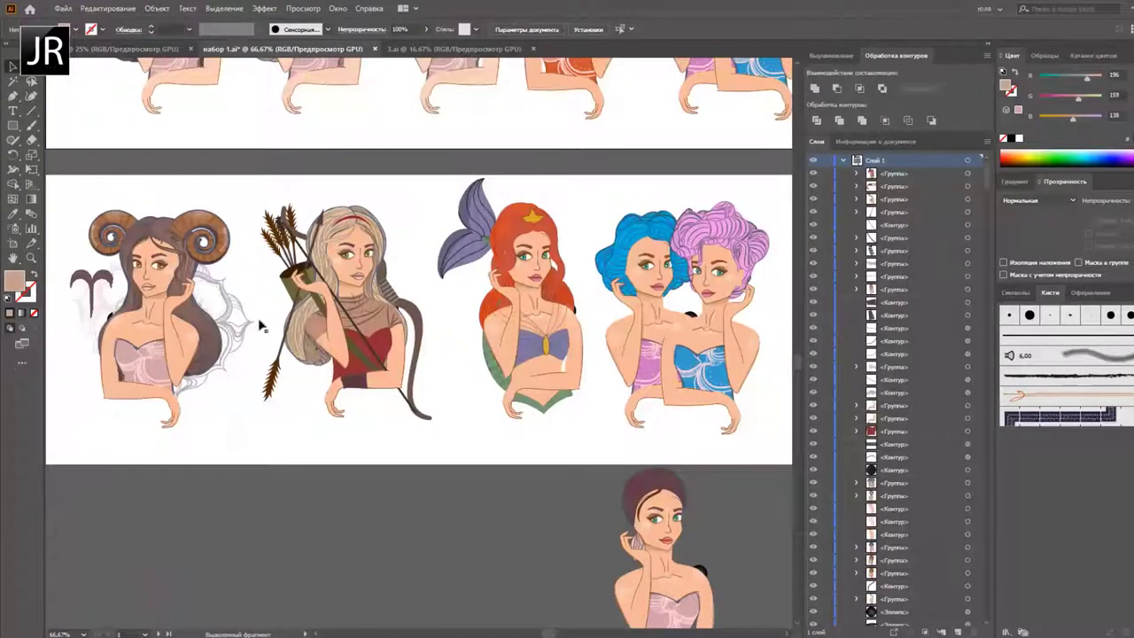
Step: Look over the coloured girls, briefly checking 3.ai and the line-art document before returning
{"action": "mouse_move", "coordinate": [768, 455]}
{"action": "left_mouse_down"}
{"action": "mouse_move", "coordinate": [539, 450]}
{"action": "mouse_move", "coordinate": [723, 447]}
{"action": "left_mouse_up"}
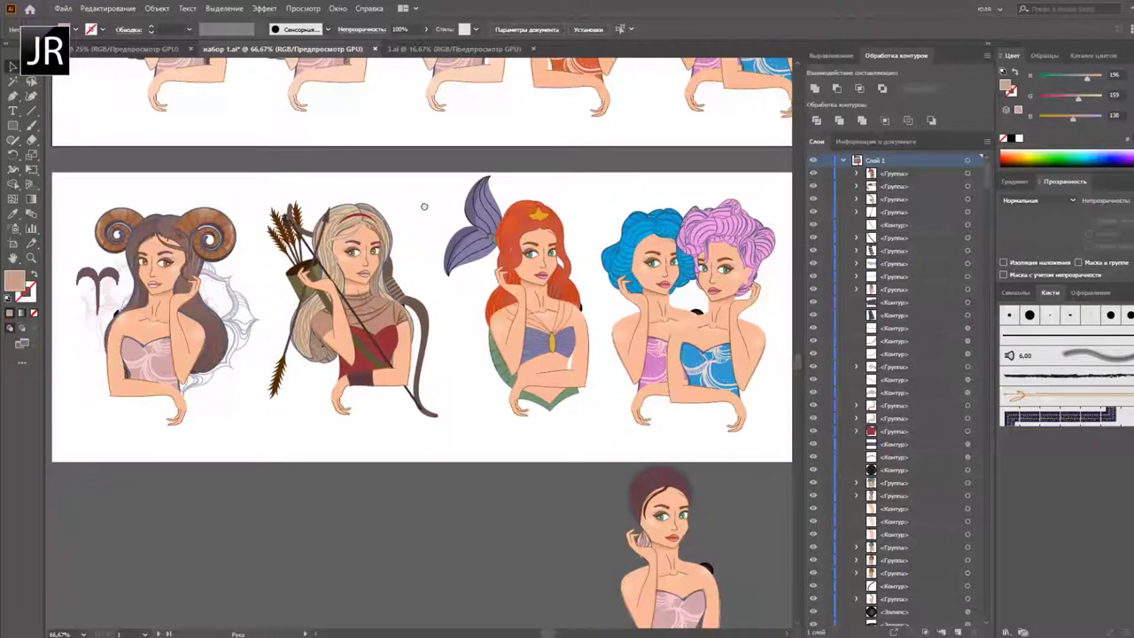
{"action": "mouse_move", "coordinate": [423, 206]}
{"action": "left_mouse_down"}
{"action": "mouse_move", "coordinate": [463, 342]}
{"action": "mouse_move", "coordinate": [459, 353]}
{"action": "mouse_move", "coordinate": [404, 351]}
{"action": "left_mouse_up"}
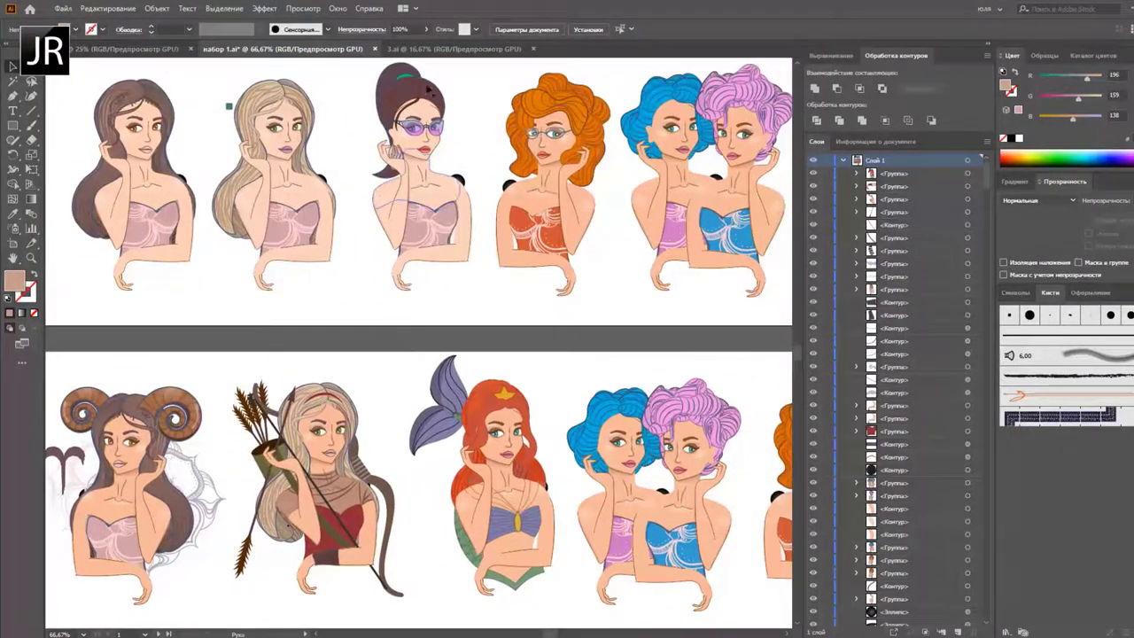
{"action": "left_click", "coordinate": [432, 51]}
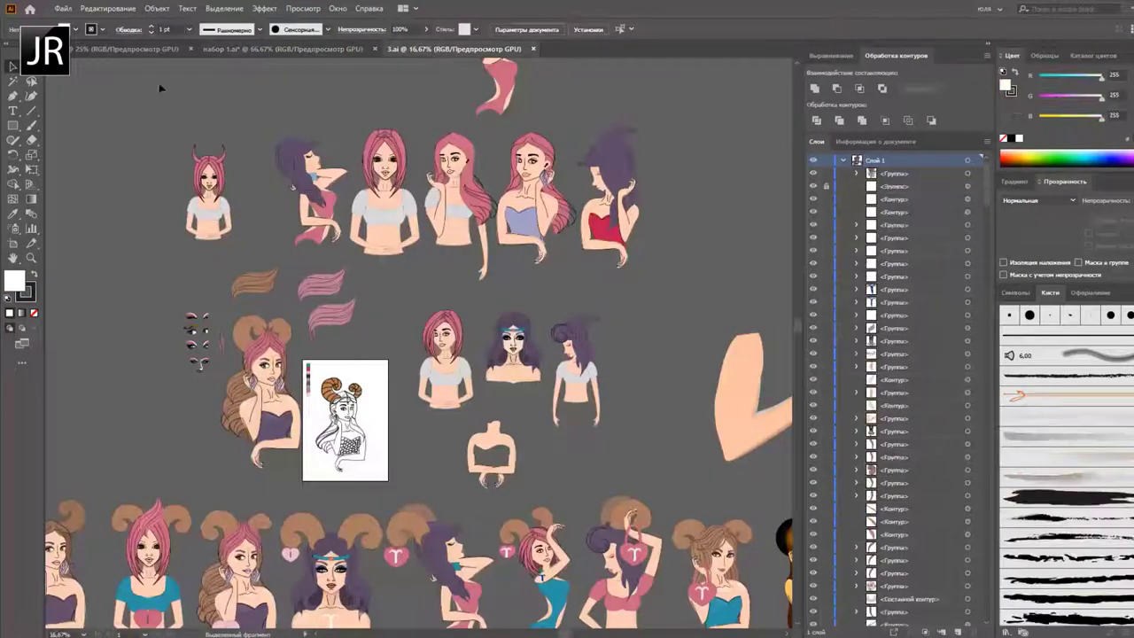
{"action": "left_click", "coordinate": [132, 50]}
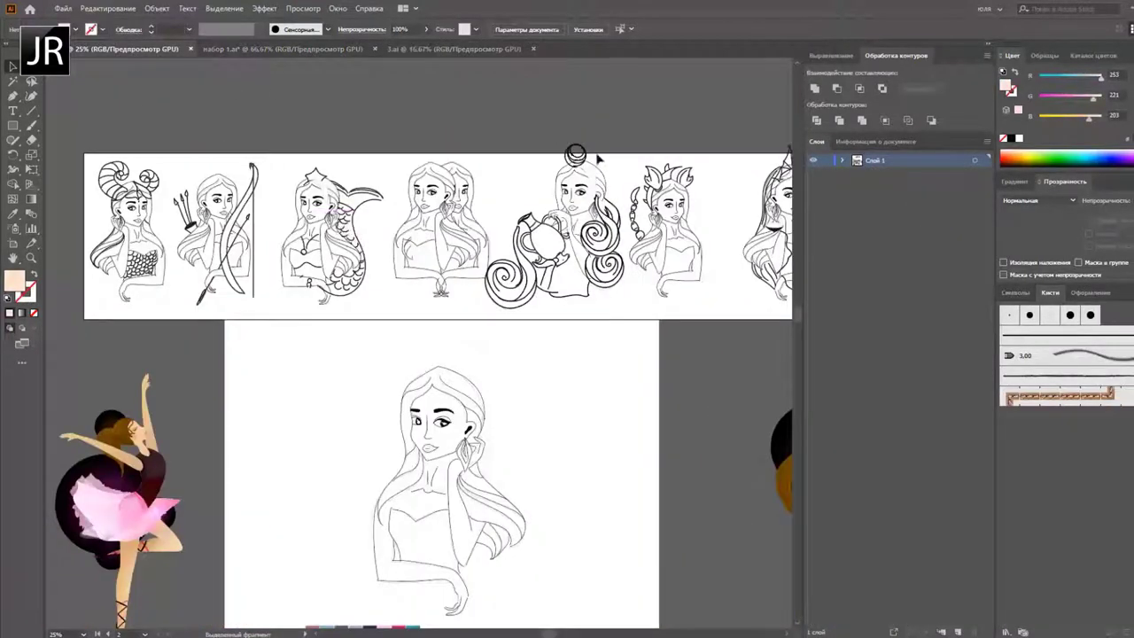
{"action": "mouse_move", "coordinate": [670, 329]}
{"action": "left_mouse_down"}
{"action": "mouse_move", "coordinate": [488, 316]}
{"action": "mouse_move", "coordinate": [547, 258]}
{"action": "left_mouse_up"}
{"action": "left_click", "coordinate": [283, 50]}
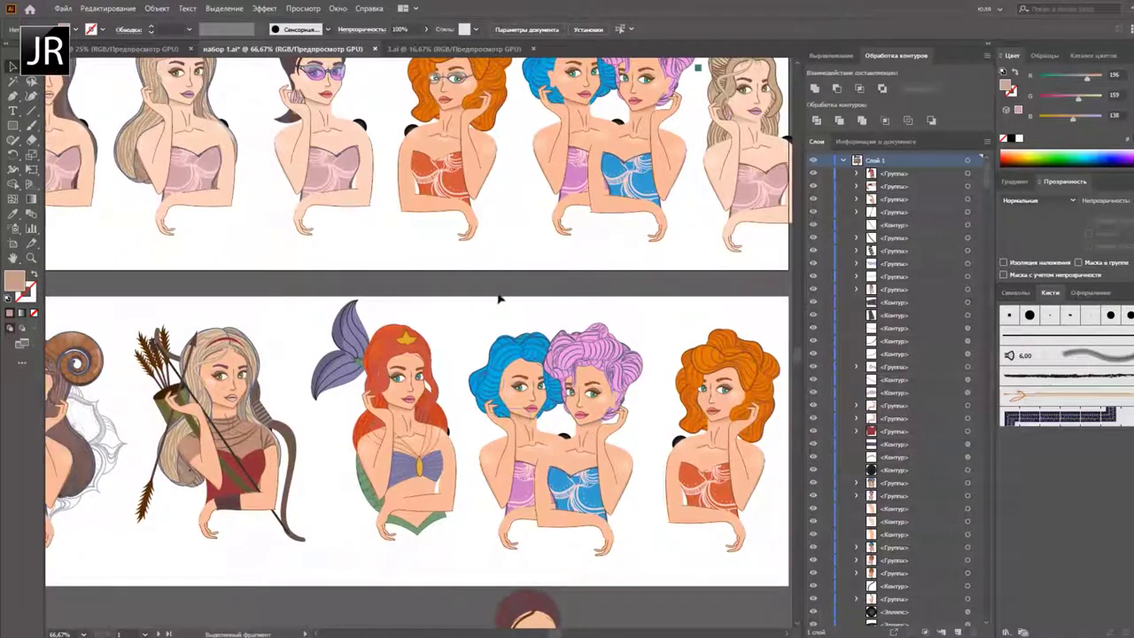
Step: Nudge the three lower-artboard figures slightly right and deselect them
{"action": "left_click_drag", "start_coordinate": [428, 290], "coordinate": [524, 279]}
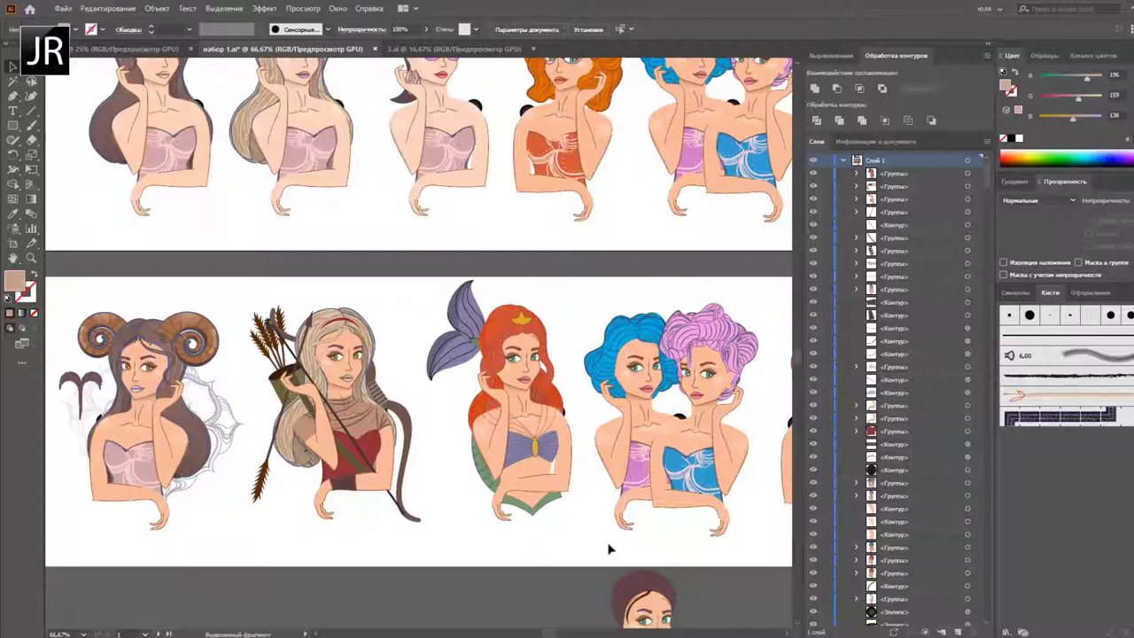
{"action": "left_click_drag", "start_coordinate": [594, 544], "coordinate": [342, 543]}
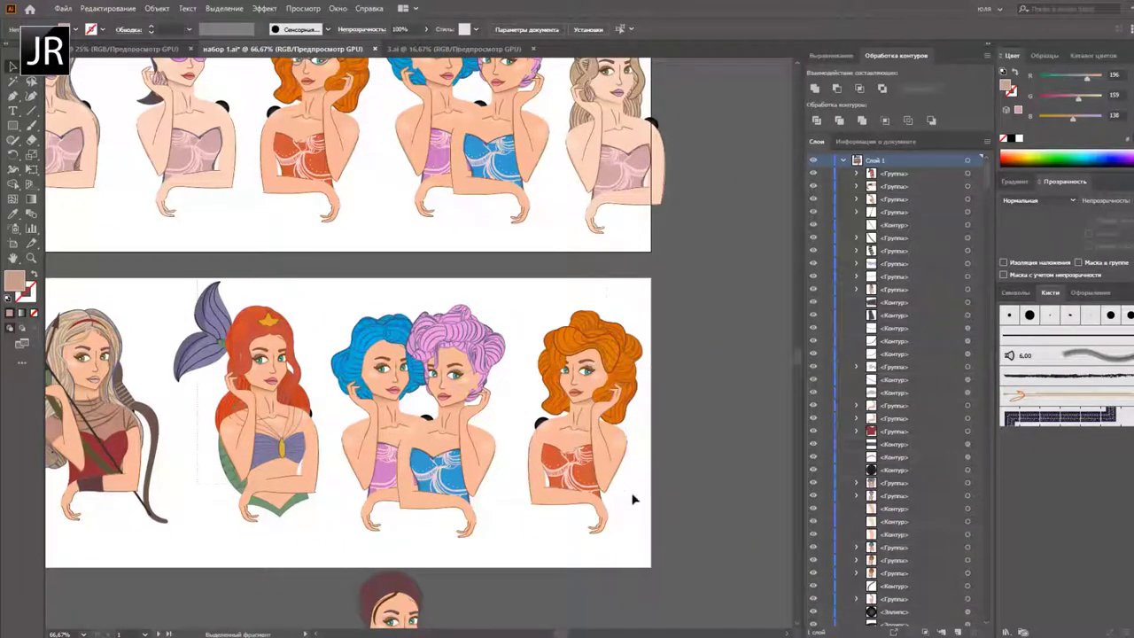
{"action": "left_click_drag", "start_coordinate": [620, 479], "coordinate": [640, 483]}
{"action": "left_click", "coordinate": [726, 414]}
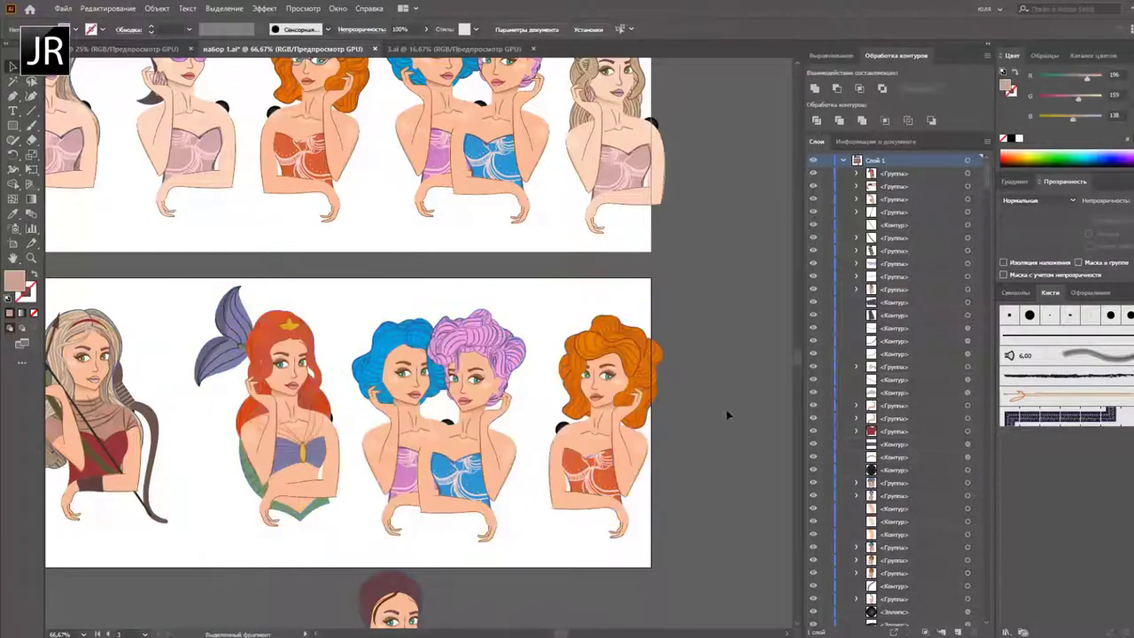
Step: Review the ram-horned, archer and orange-haired figures, then switch to the line-art document
{"action": "left_click_drag", "start_coordinate": [188, 520], "coordinate": [546, 519]}
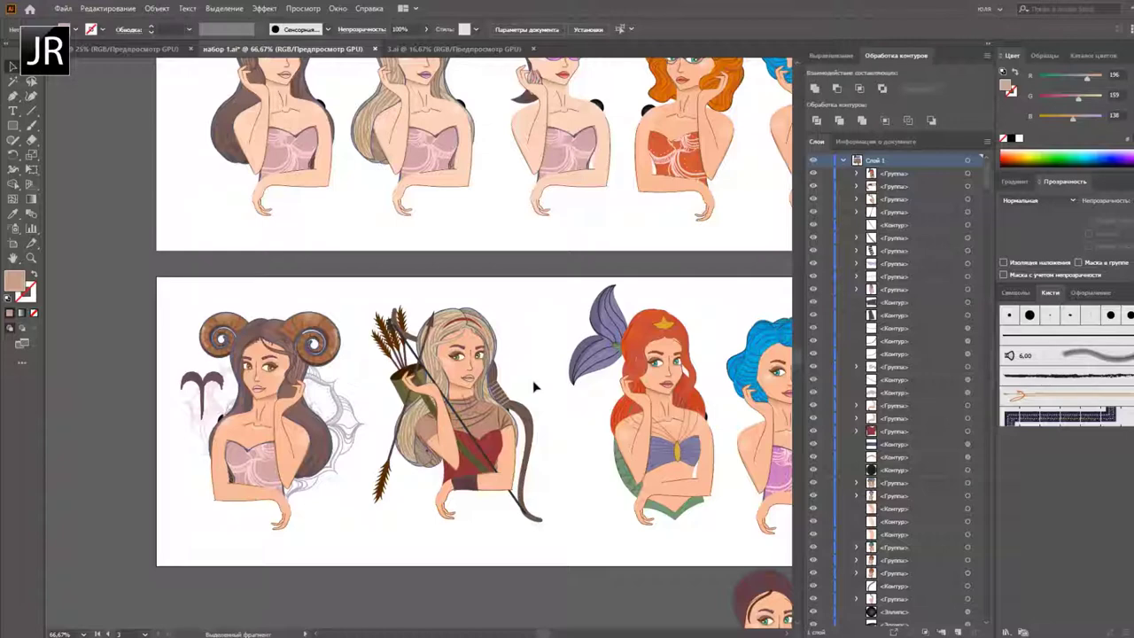
{"action": "left_click_drag", "start_coordinate": [536, 385], "coordinate": [381, 376]}
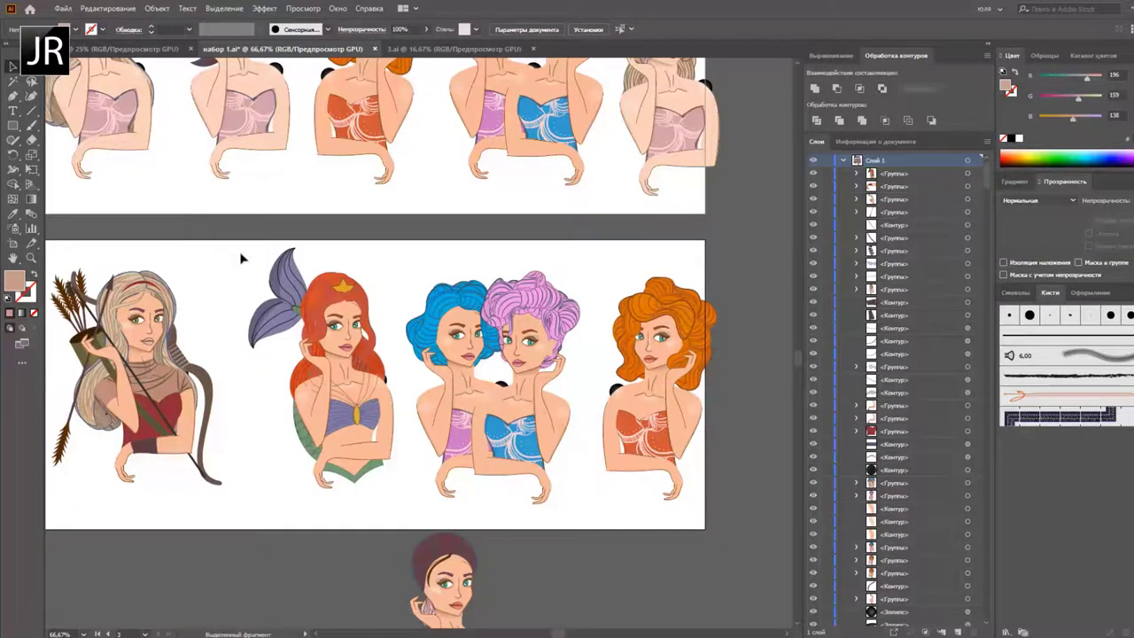
{"action": "left_click_drag", "start_coordinate": [211, 257], "coordinate": [463, 277]}
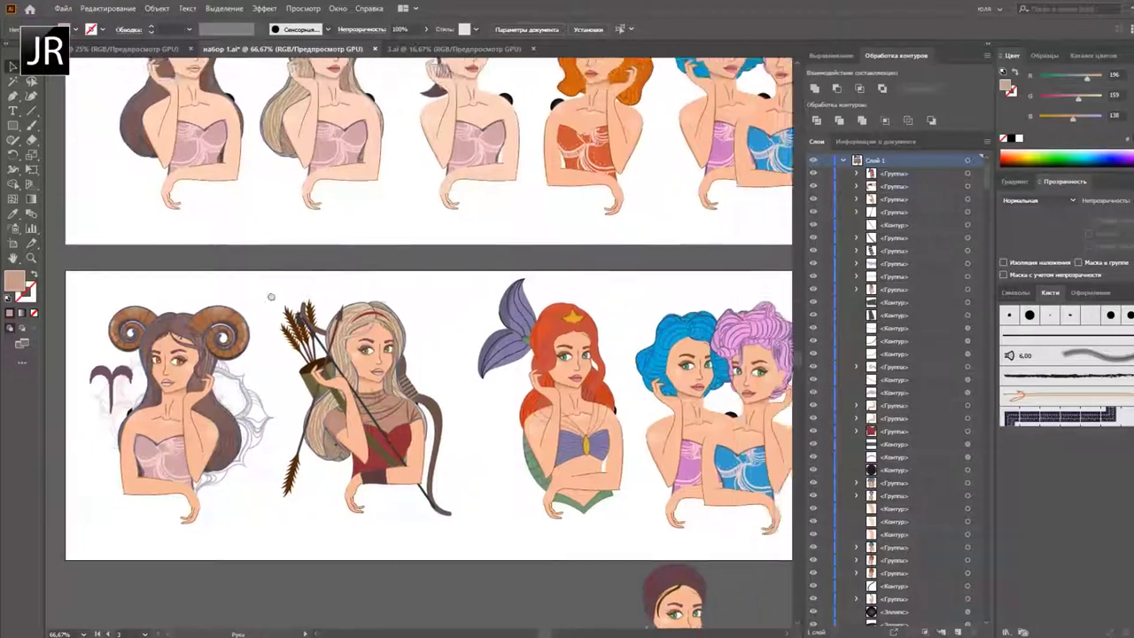
{"action": "mouse_move", "coordinate": [454, 190]}
{"action": "left_mouse_down"}
{"action": "mouse_move", "coordinate": [354, 356]}
{"action": "mouse_move", "coordinate": [405, 349]}
{"action": "left_mouse_up"}
{"action": "scroll", "coordinate": [393, 329], "scroll_direction": "down", "scroll_amount": 3}
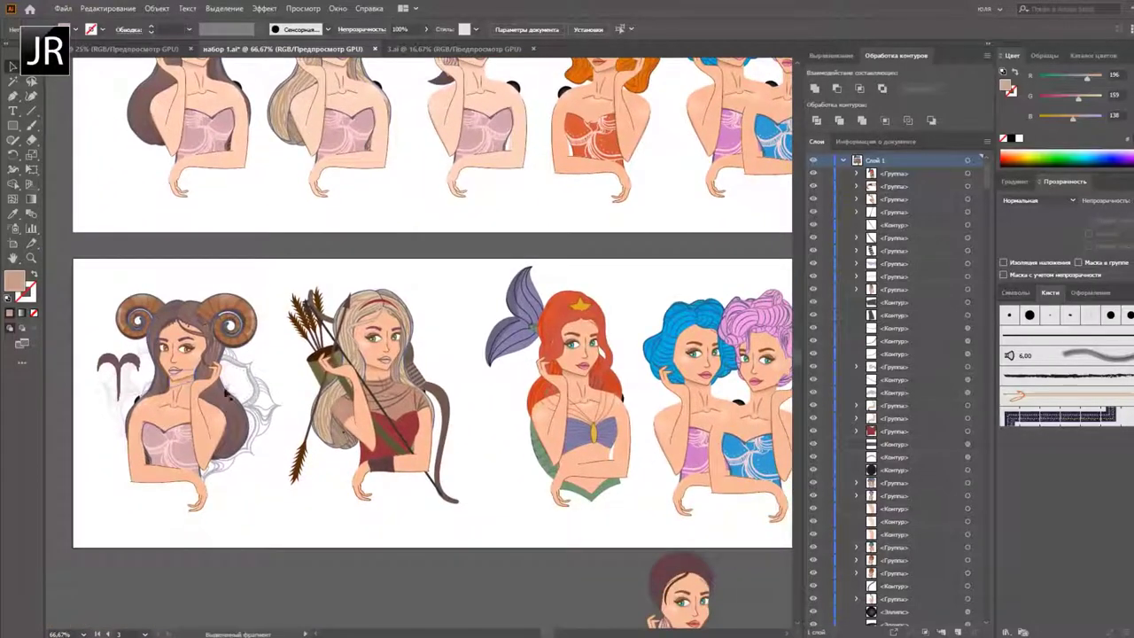
{"action": "left_click", "coordinate": [308, 498]}
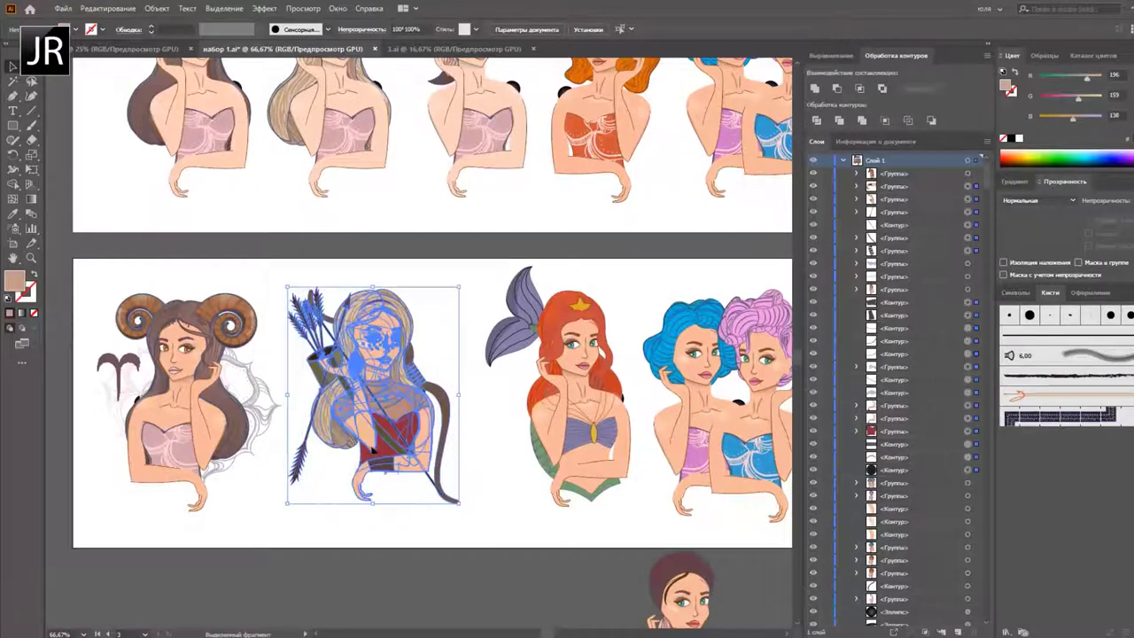
{"action": "left_click", "coordinate": [466, 447]}
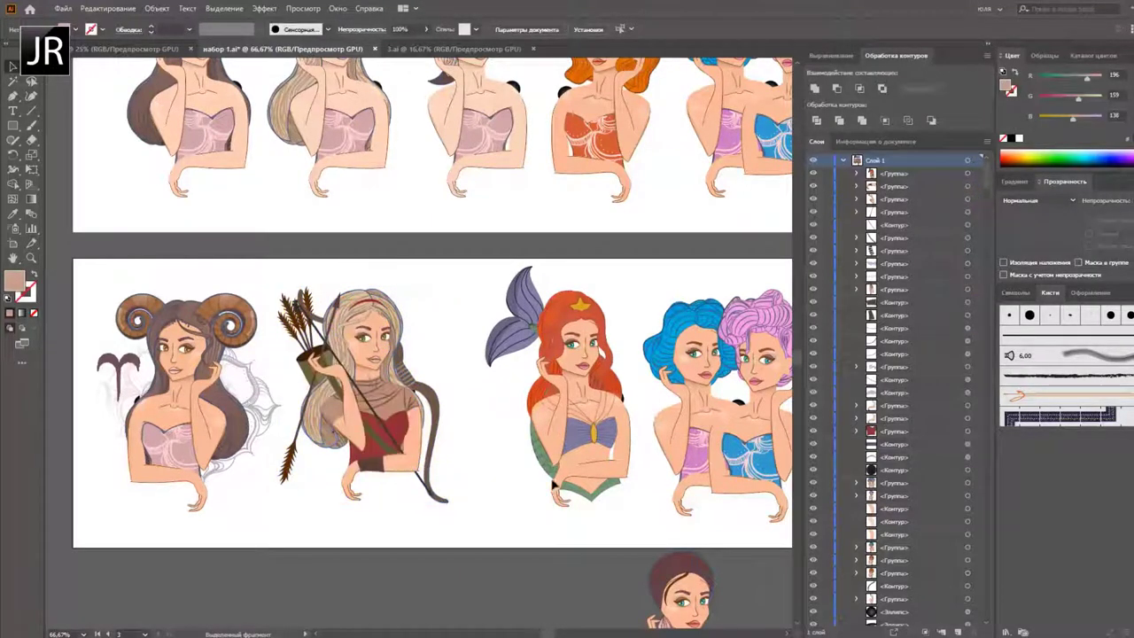
{"action": "left_click_drag", "start_coordinate": [553, 485], "coordinate": [383, 471]}
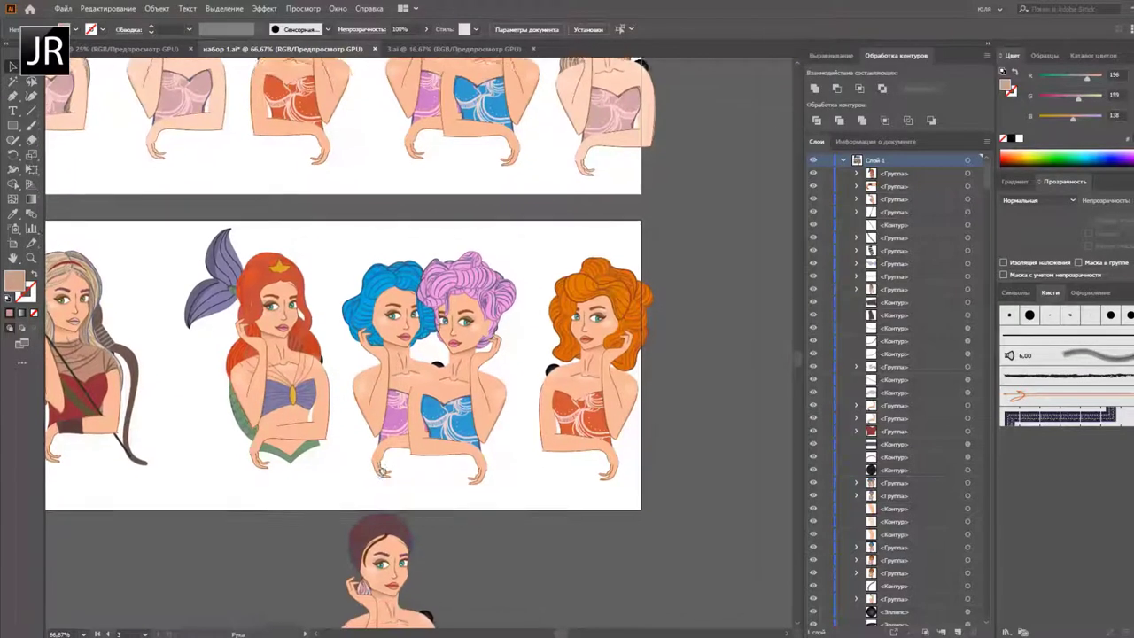
{"action": "left_click_drag", "start_coordinate": [383, 470], "coordinate": [708, 474]}
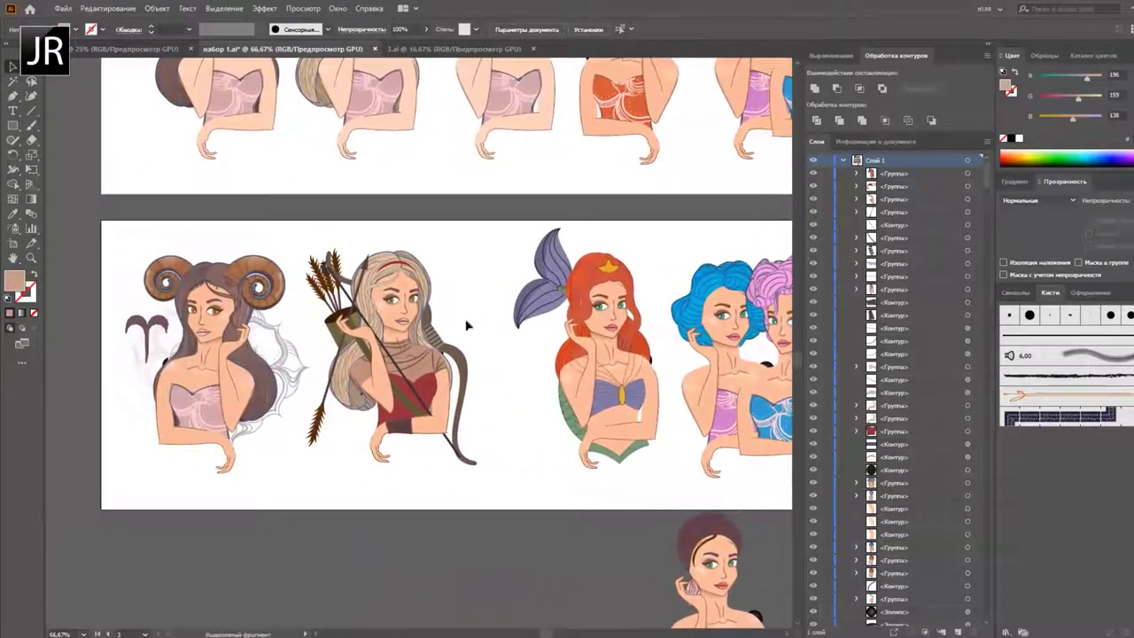
{"action": "left_click", "coordinate": [110, 49]}
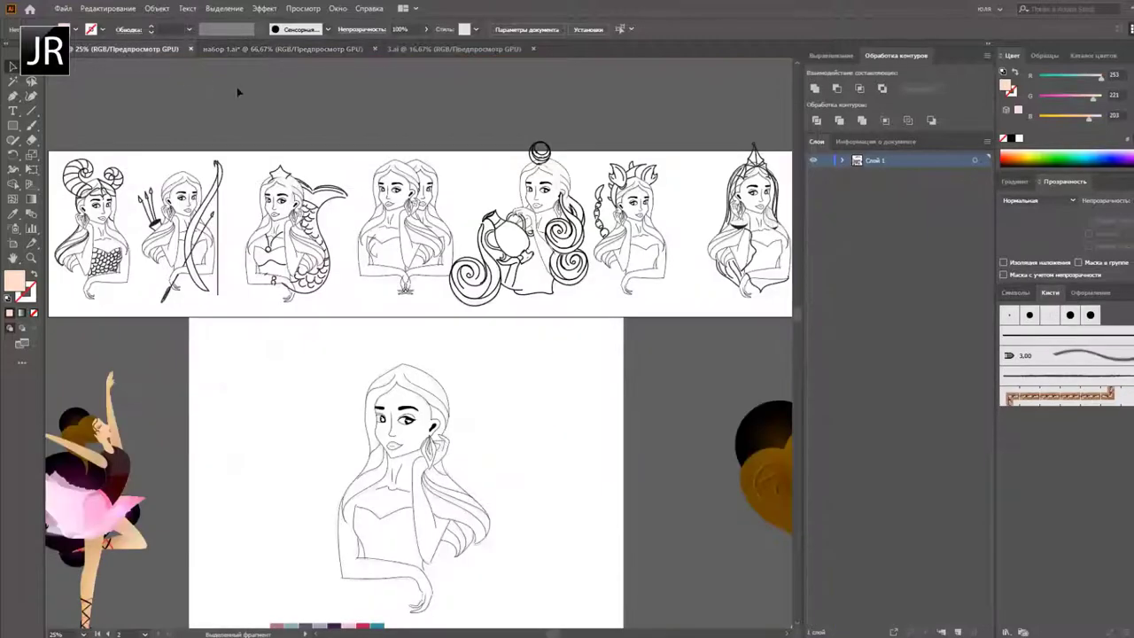
Step: Pan along the line-art strip and select the Aquarius figure with the teapot
{"action": "left_click_drag", "start_coordinate": [519, 130], "coordinate": [293, 132]}
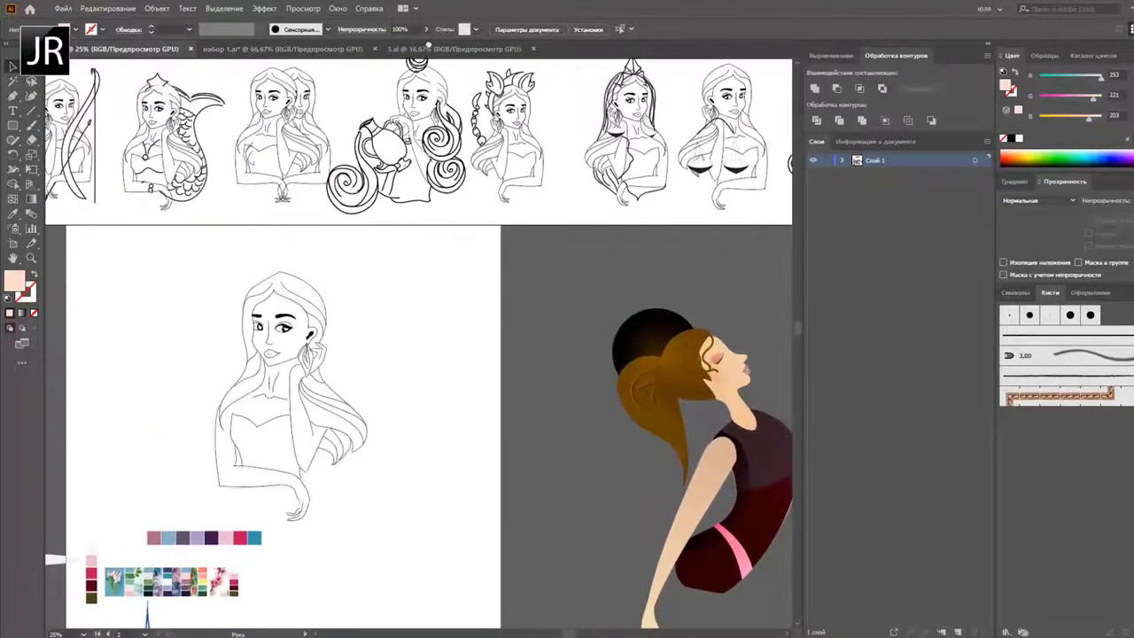
{"action": "mouse_move", "coordinate": [412, 54]}
{"action": "left_mouse_down"}
{"action": "mouse_move", "coordinate": [481, 127]}
{"action": "mouse_move", "coordinate": [474, 116]}
{"action": "mouse_move", "coordinate": [511, 116]}
{"action": "left_mouse_up"}
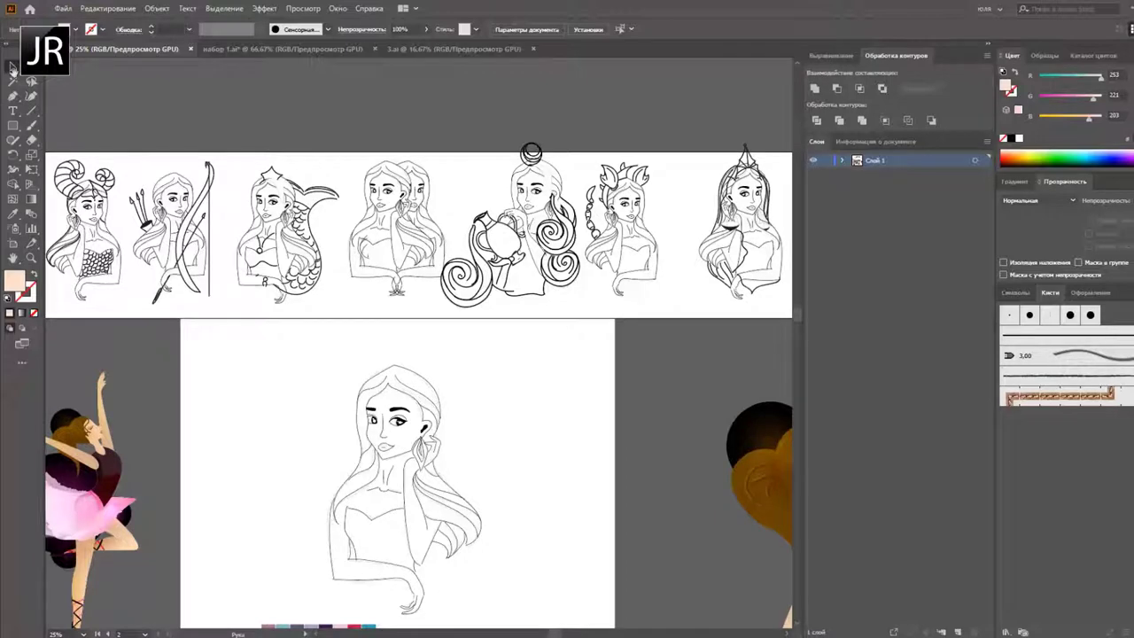
{"action": "left_click", "coordinate": [538, 195]}
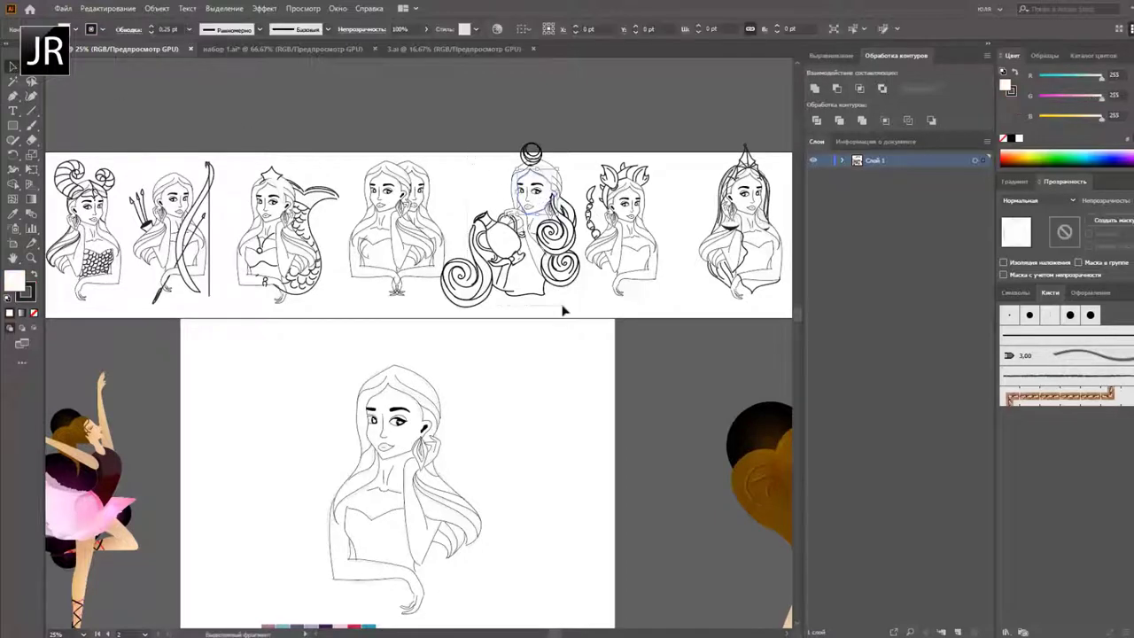
Step: Paste the Aquarius line art into набор 1.ai and move it below the artboards
{"action": "key", "text": "a"}
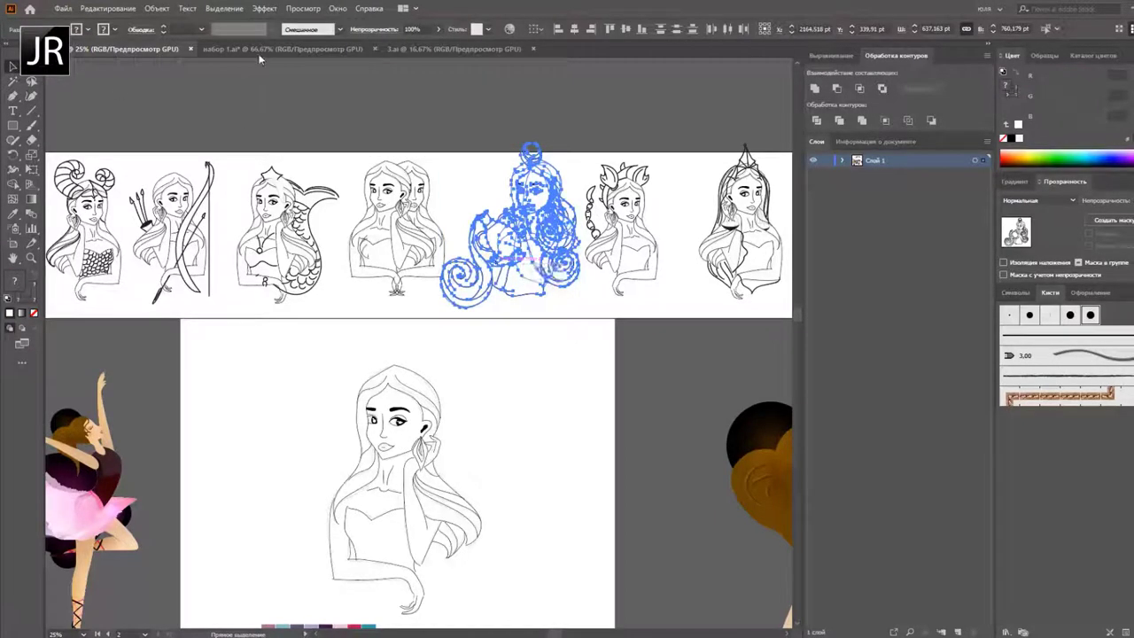
{"action": "left_click", "coordinate": [259, 51]}
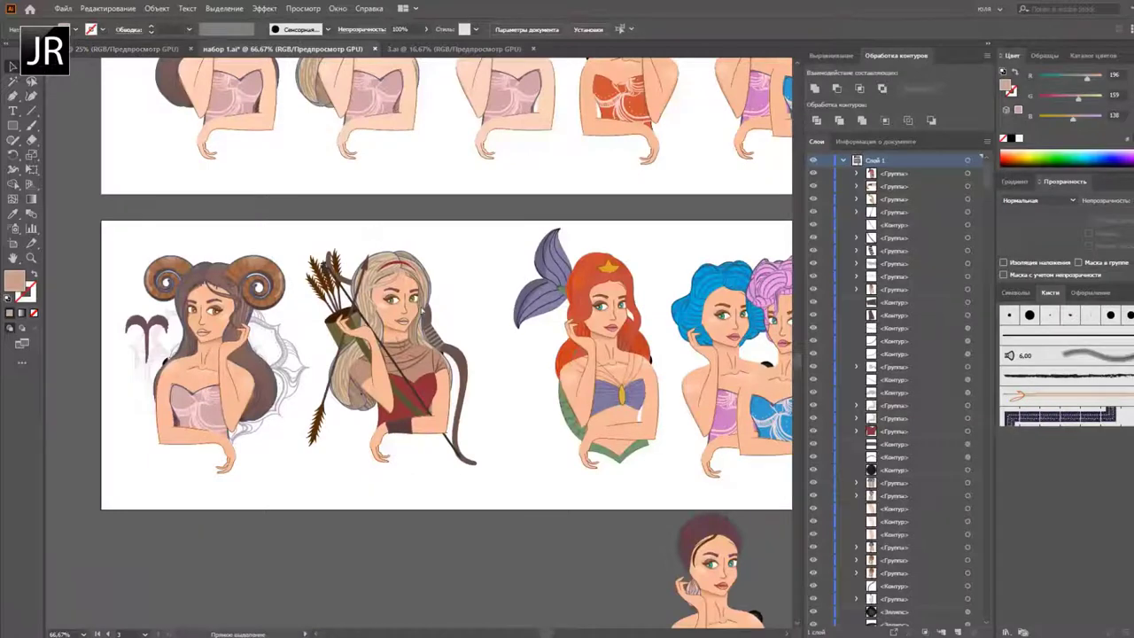
{"action": "key", "text": "ctrl+v"}
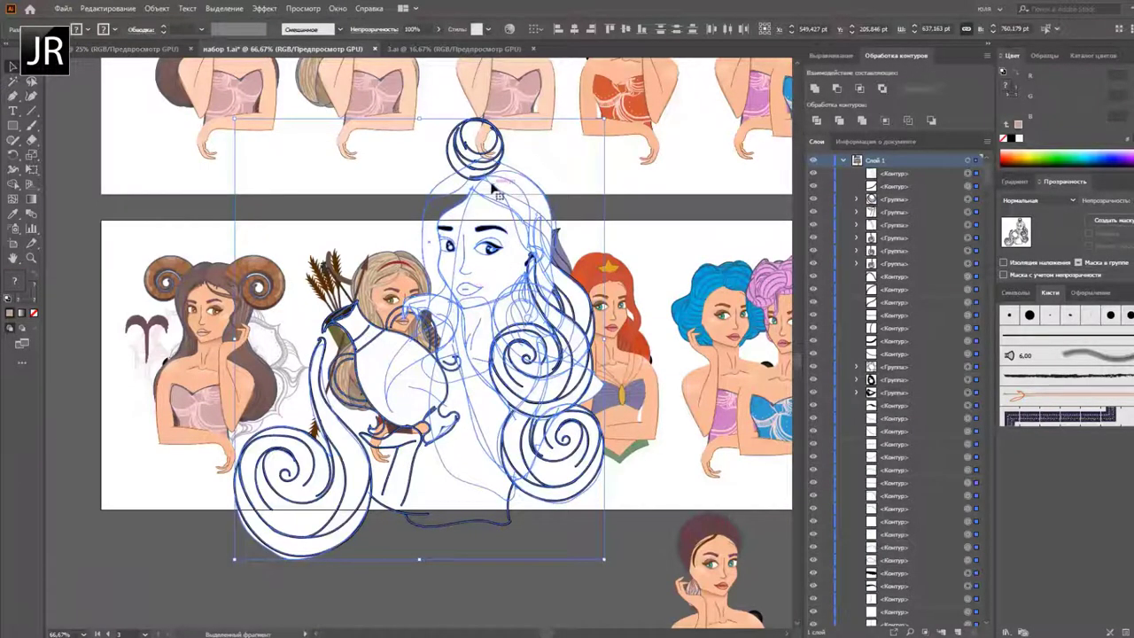
{"action": "left_click_drag", "start_coordinate": [510, 182], "coordinate": [405, 563]}
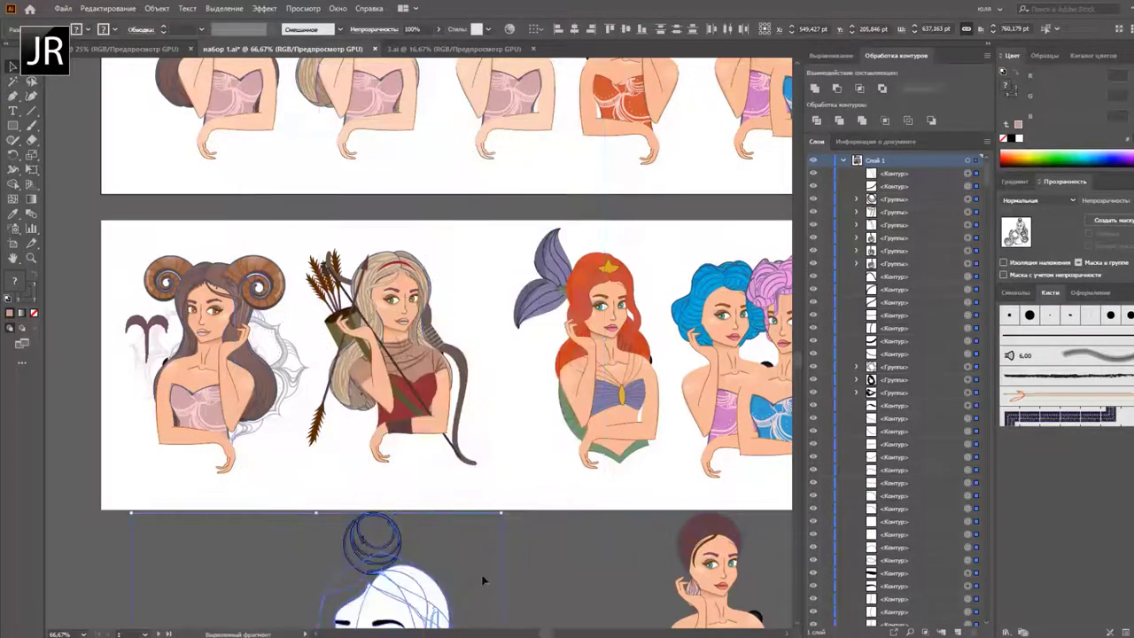
{"action": "scroll", "coordinate": [466, 312], "scroll_direction": "down", "scroll_amount": 5}
{"action": "left_click_drag", "start_coordinate": [467, 312], "coordinate": [493, 263]}
Step: Zoom out and draw a rectangle covering the Aquarius sketch
{"action": "key", "text": "ctrl+minus"}
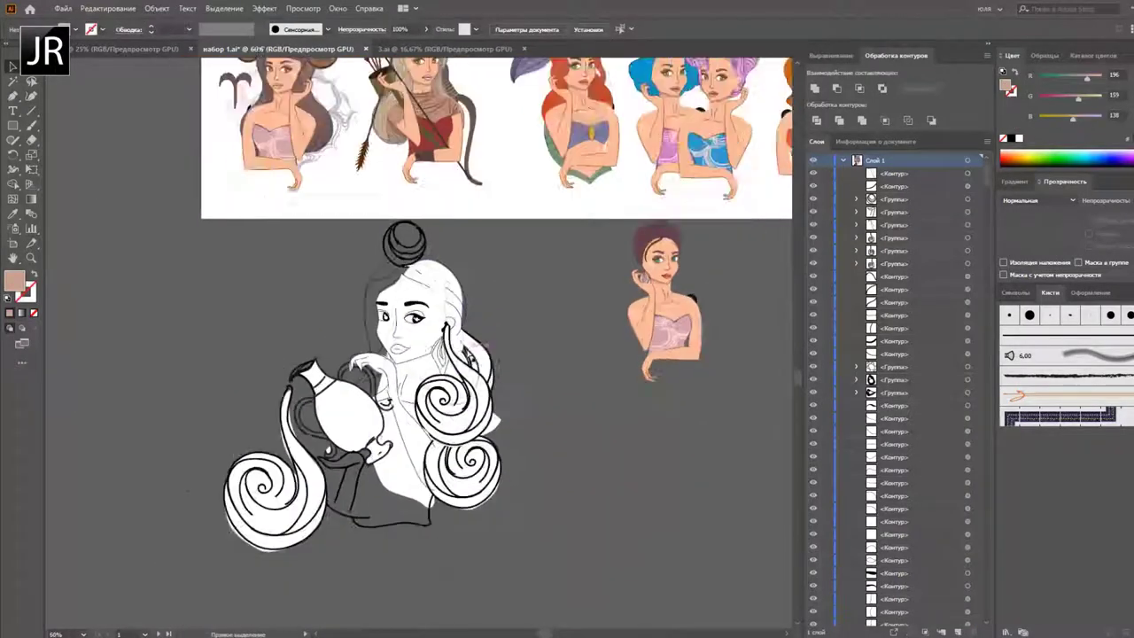
{"action": "key", "text": "ctrl+minus"}
{"action": "key", "text": "m"}
{"action": "left_click_drag", "start_coordinate": [269, 262], "coordinate": [492, 500]}
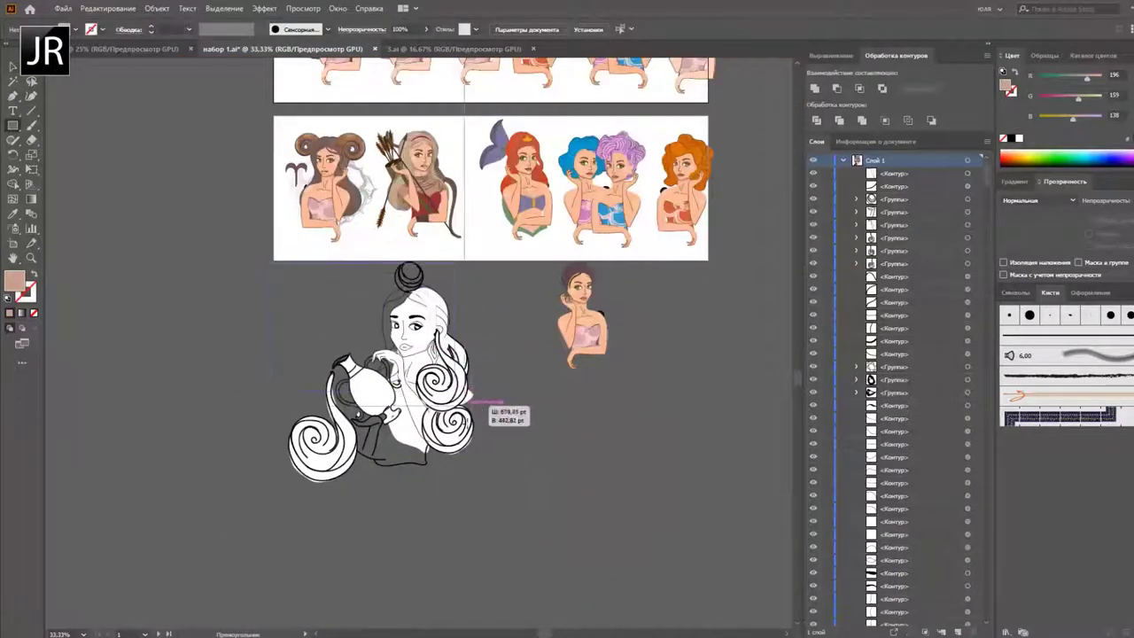
Step: Fill the rectangle white and send it behind the Aquarius sketch
{"action": "left_click", "coordinate": [1017, 138]}
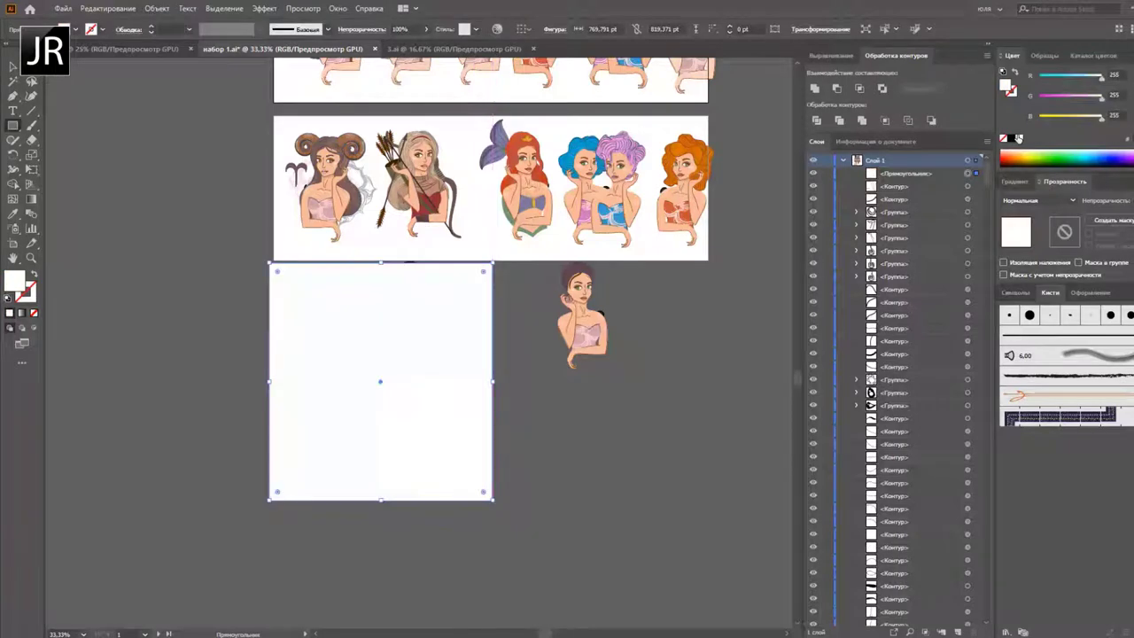
{"action": "key", "text": "ctrl+shift+bracketleft"}
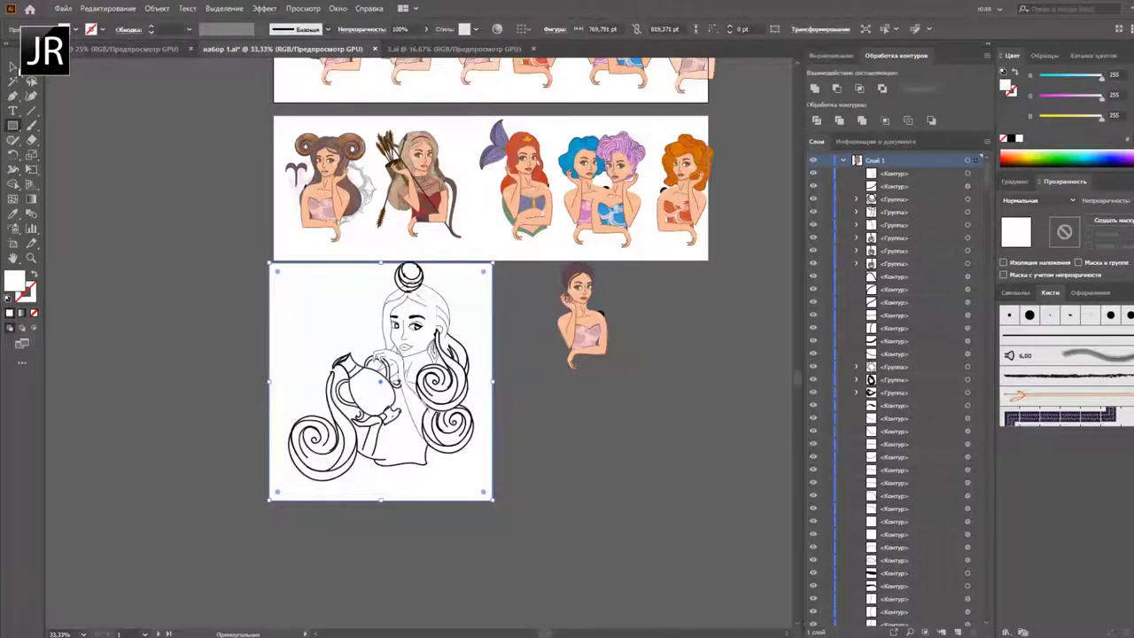
{"action": "key", "text": "v"}
{"action": "left_click", "coordinate": [205, 293]}
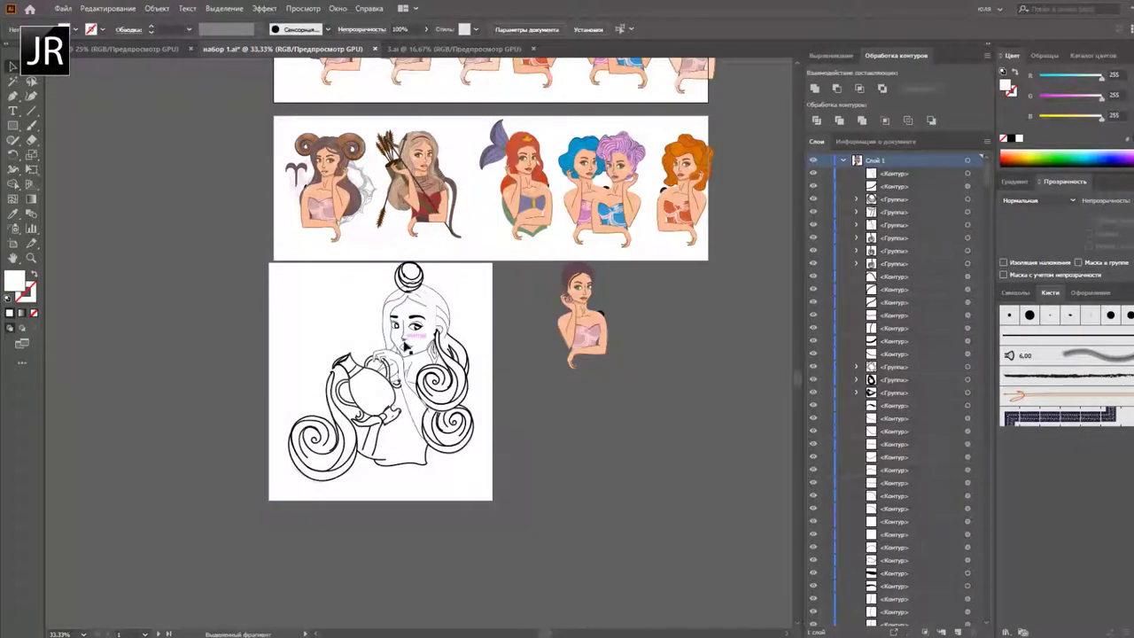
Step: Select the sketch with its white backing and nudge both slightly into place
{"action": "left_click", "coordinate": [430, 335]}
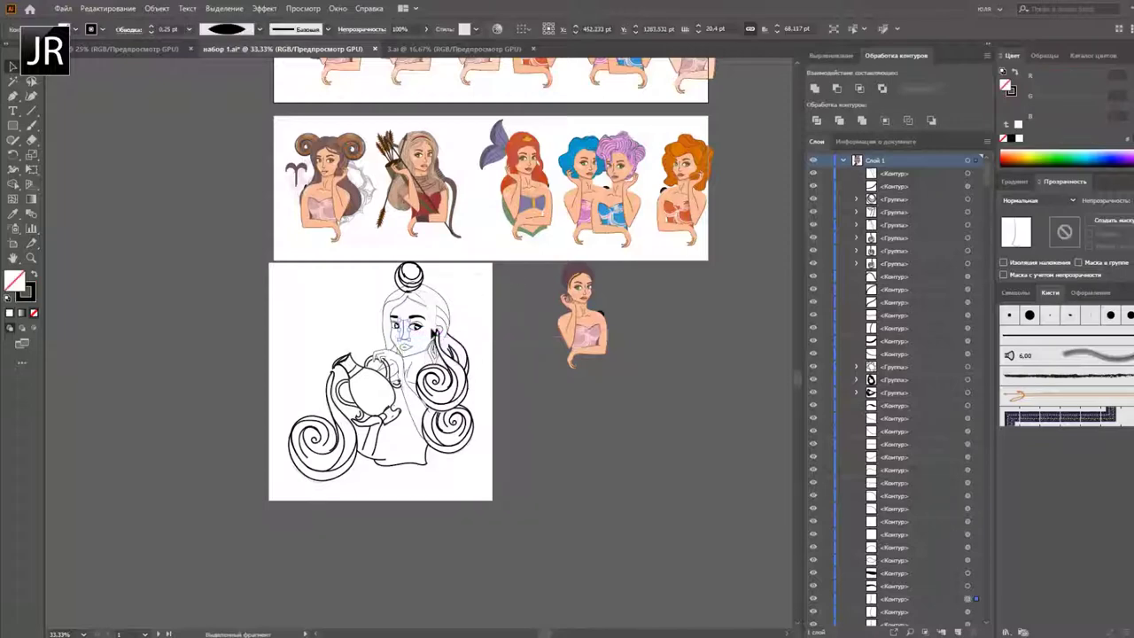
{"action": "left_click_drag", "start_coordinate": [264, 488], "coordinate": [294, 382]}
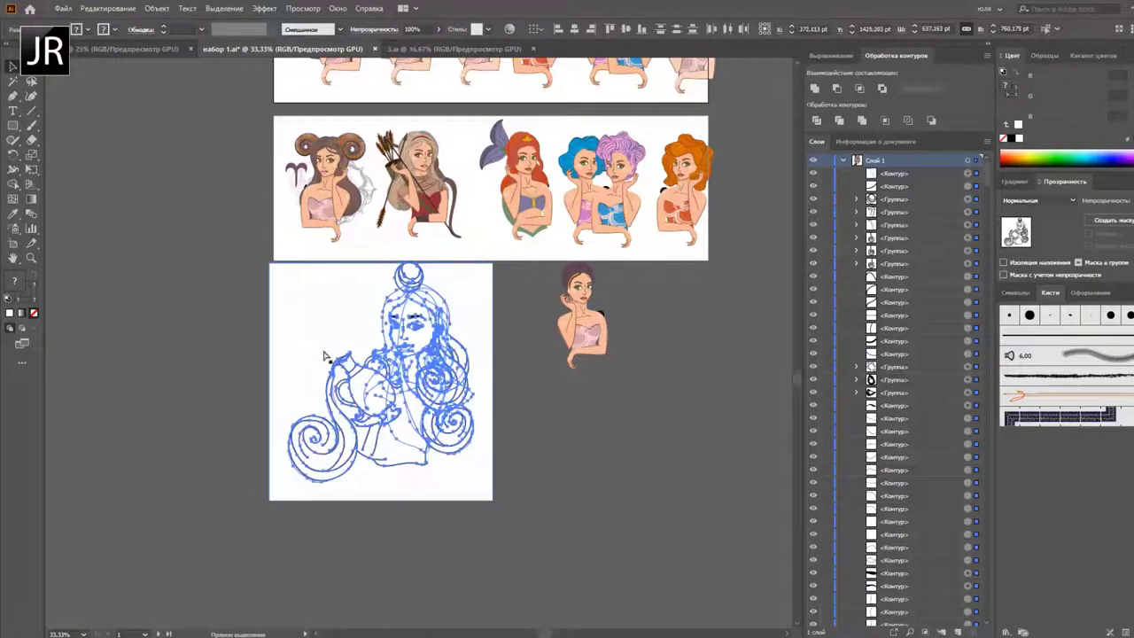
{"action": "key", "text": "ctrl+v"}
{"action": "left_click_drag", "start_coordinate": [448, 368], "coordinate": [442, 379]}
{"action": "left_click", "coordinate": [521, 418]}
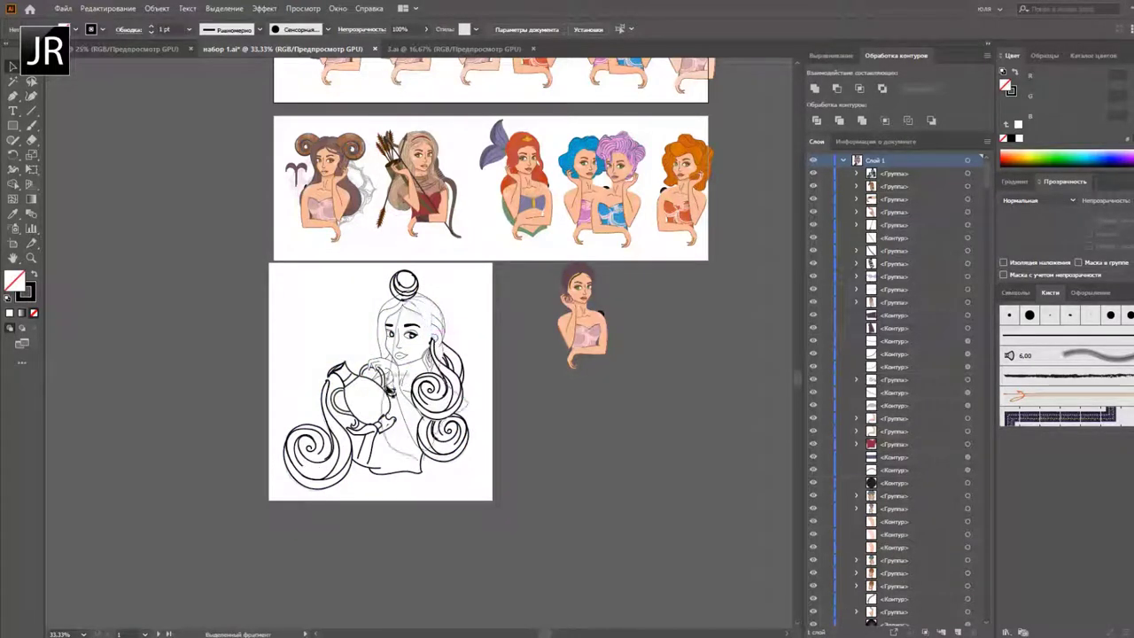
{"action": "mouse_move", "coordinate": [498, 298]}
{"action": "left_mouse_down"}
{"action": "mouse_move", "coordinate": [405, 351]}
{"action": "mouse_move", "coordinate": [395, 364]}
{"action": "mouse_move", "coordinate": [404, 378]}
{"action": "left_mouse_up"}
Step: Browse the upper and right-hand Aries figures in 3.ai, then return to набор 1.ai
{"action": "left_click", "coordinate": [409, 53]}
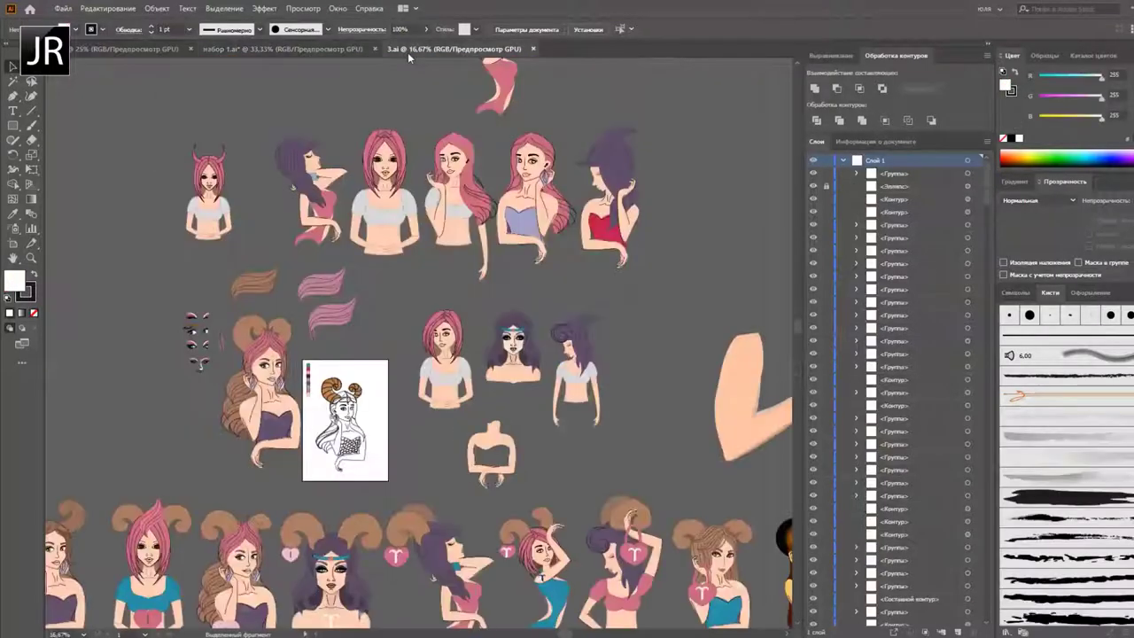
{"action": "mouse_move", "coordinate": [391, 359]}
{"action": "left_mouse_down"}
{"action": "mouse_move", "coordinate": [422, 259]}
{"action": "mouse_move", "coordinate": [573, 173]}
{"action": "mouse_move", "coordinate": [548, 111]}
{"action": "mouse_move", "coordinate": [504, 139]}
{"action": "left_mouse_up"}
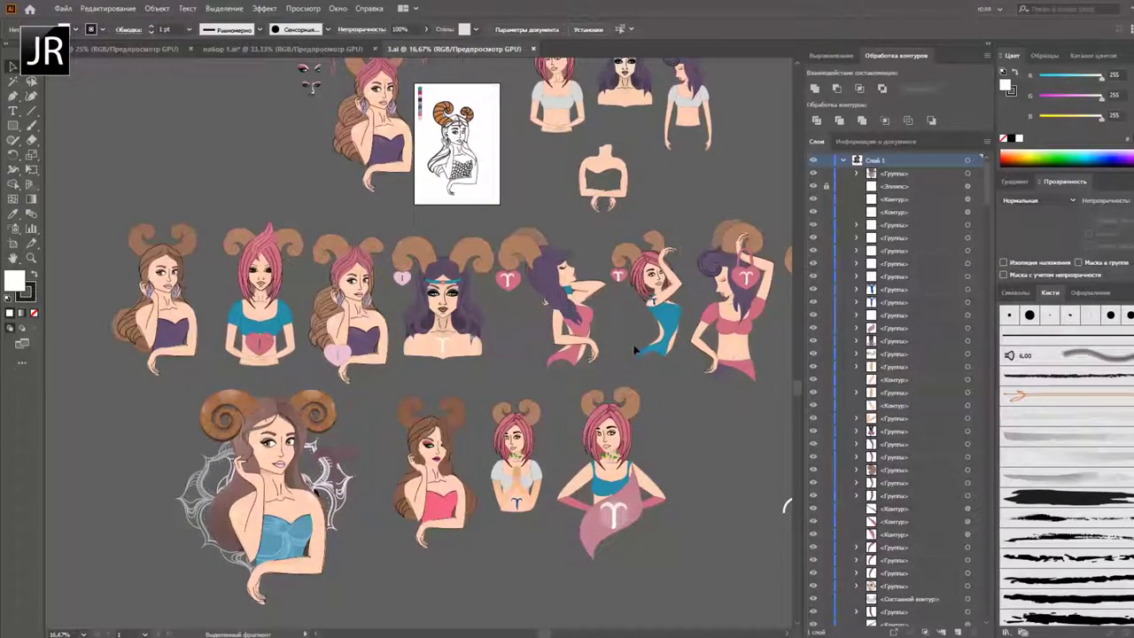
{"action": "mouse_move", "coordinate": [627, 351]}
{"action": "left_mouse_down"}
{"action": "mouse_move", "coordinate": [339, 362]}
{"action": "mouse_move", "coordinate": [386, 349]}
{"action": "left_mouse_up"}
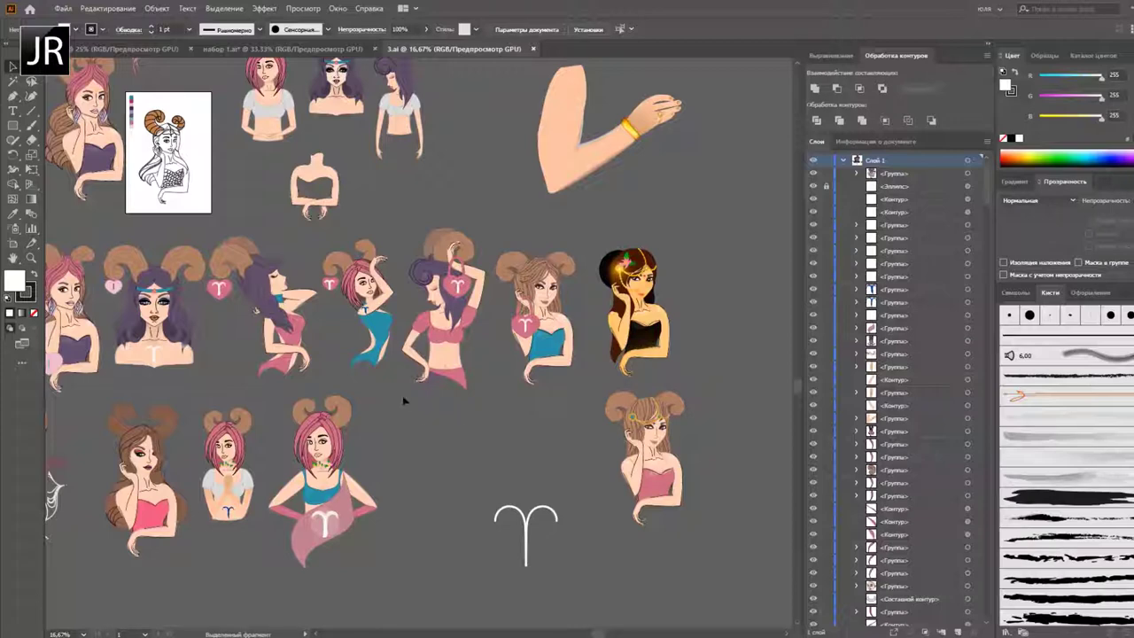
{"action": "scroll", "coordinate": [404, 398], "scroll_direction": "left", "scroll_amount": 2}
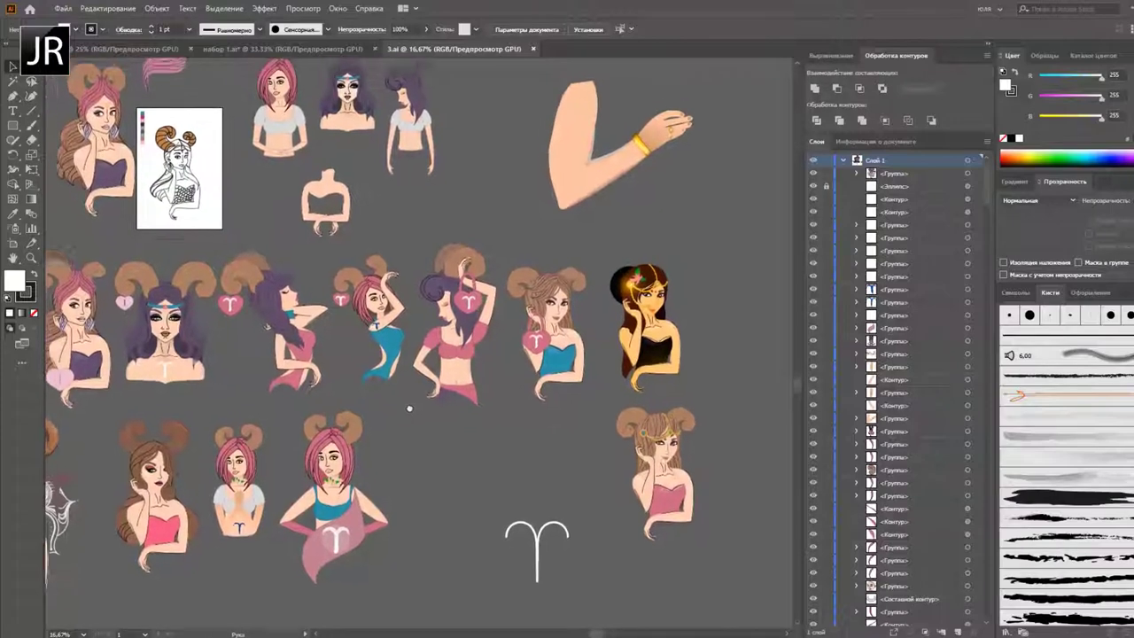
{"action": "scroll", "coordinate": [408, 405], "scroll_direction": "up", "scroll_amount": 3}
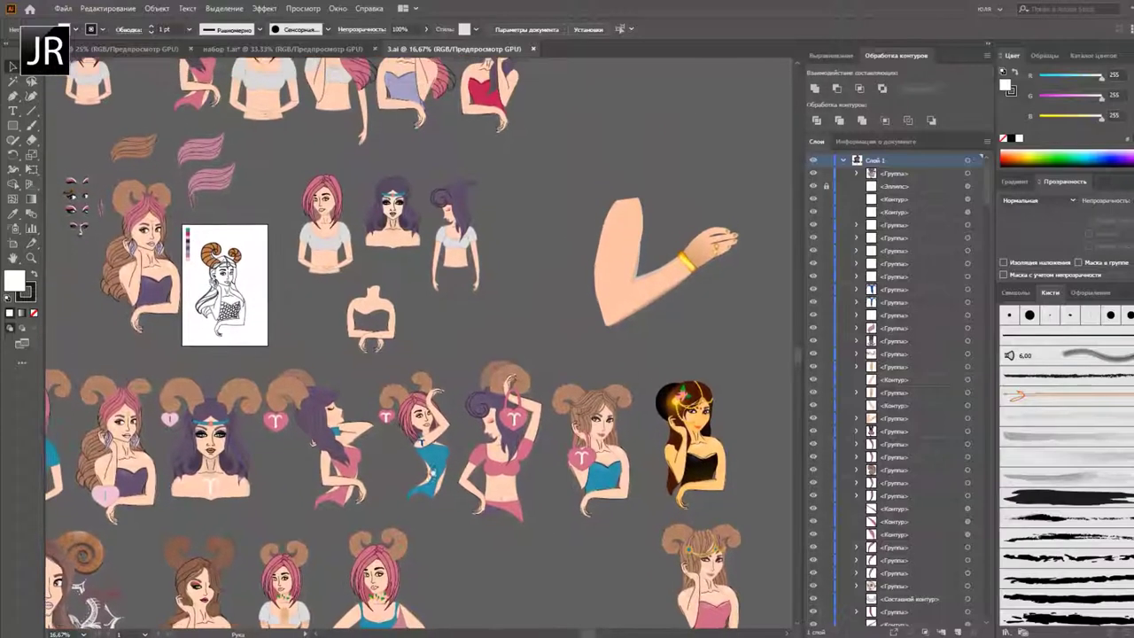
{"action": "mouse_move", "coordinate": [431, 454]}
{"action": "left_mouse_down"}
{"action": "mouse_move", "coordinate": [567, 290]}
{"action": "mouse_move", "coordinate": [583, 300]}
{"action": "left_mouse_up"}
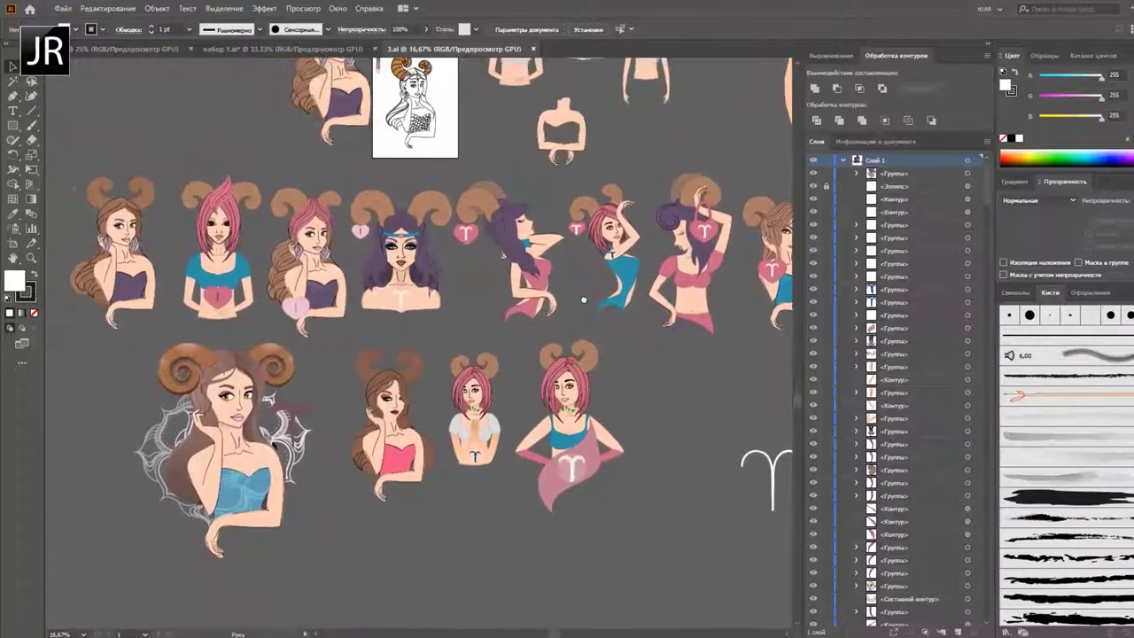
{"action": "left_click", "coordinate": [242, 50]}
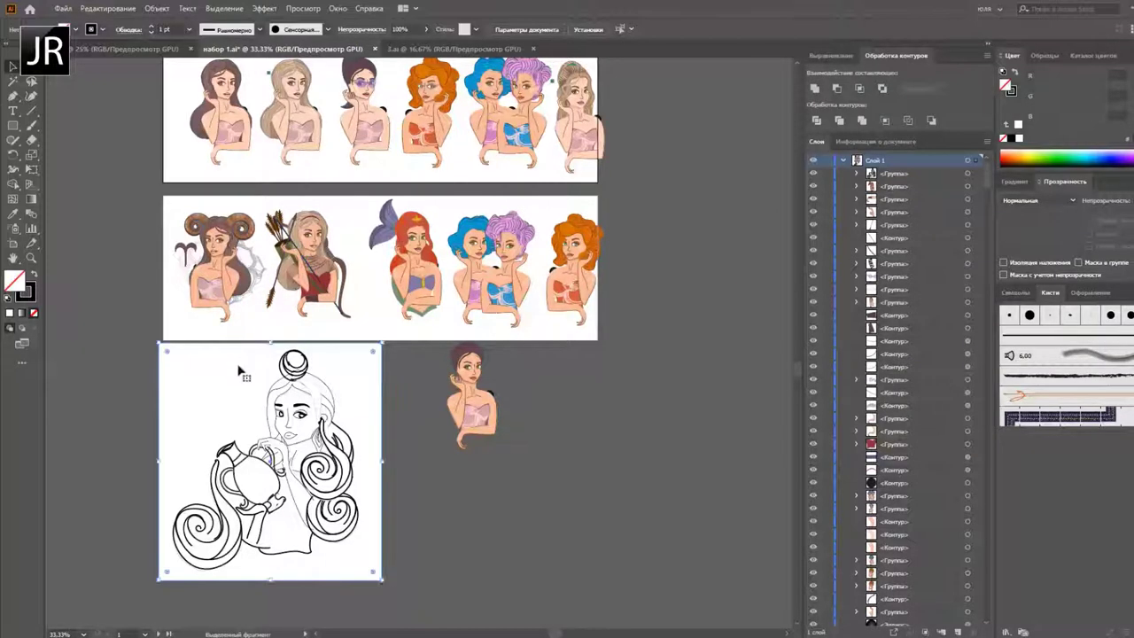
Step: Zoom in on the artwork, glance at the line-art sheet, and return to набор 1.ai
{"action": "key", "text": "ctrl+minus"}
{"action": "key", "text": "ctrl+plus"}
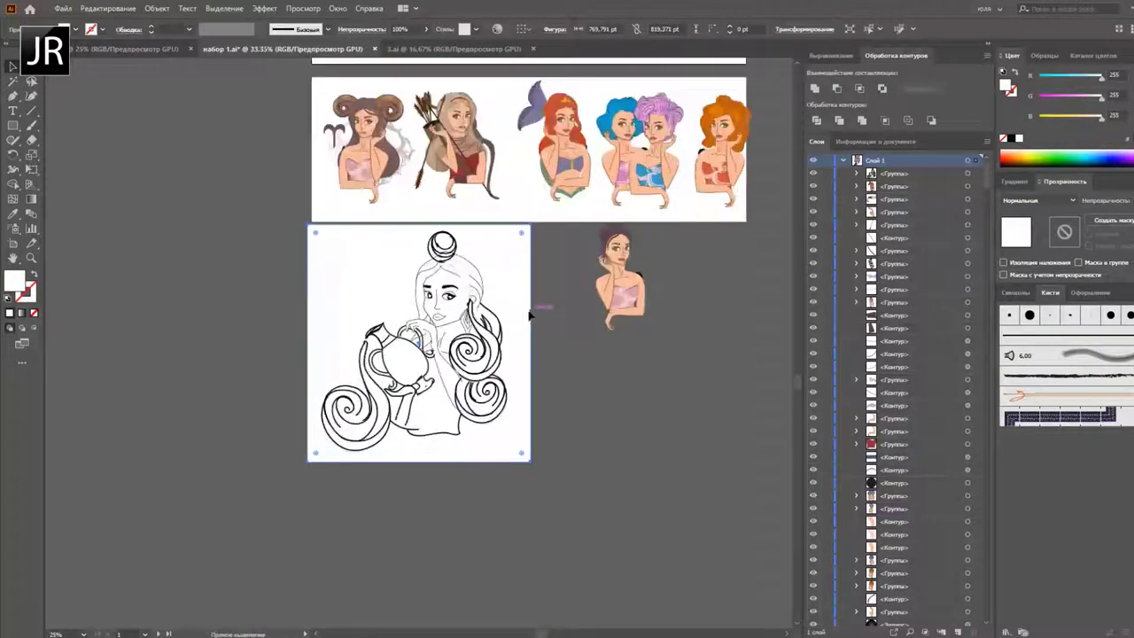
{"action": "key", "text": "ctrl+plus"}
{"action": "left_click_drag", "start_coordinate": [557, 237], "coordinate": [548, 272]}
{"action": "left_click", "coordinate": [133, 49]}
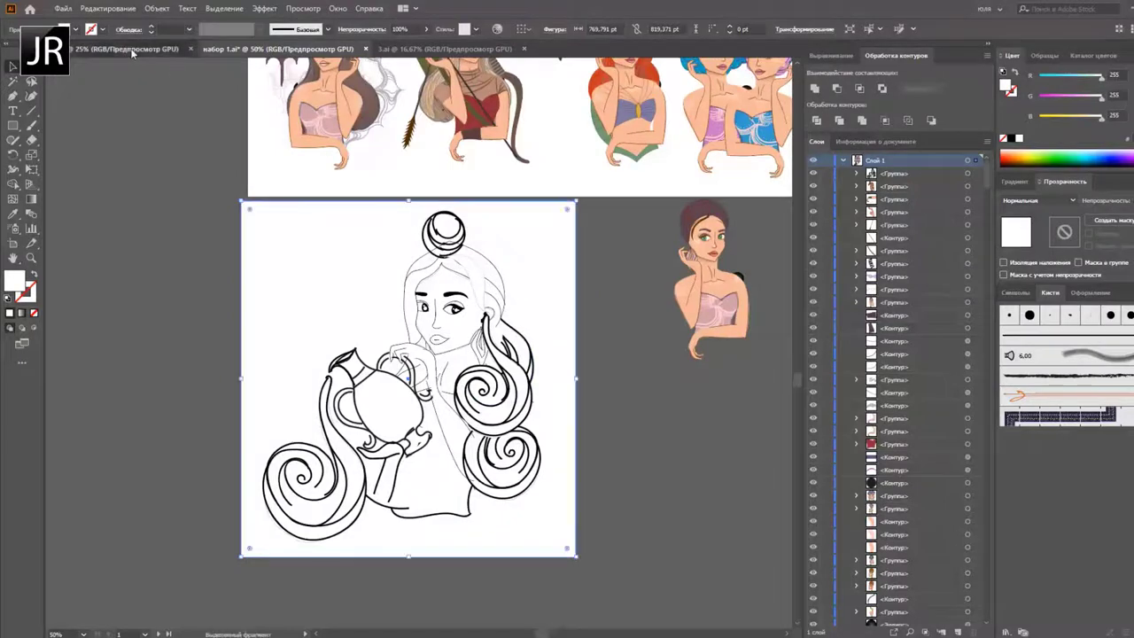
{"action": "scroll", "coordinate": [292, 451], "scroll_direction": "down", "scroll_amount": 3}
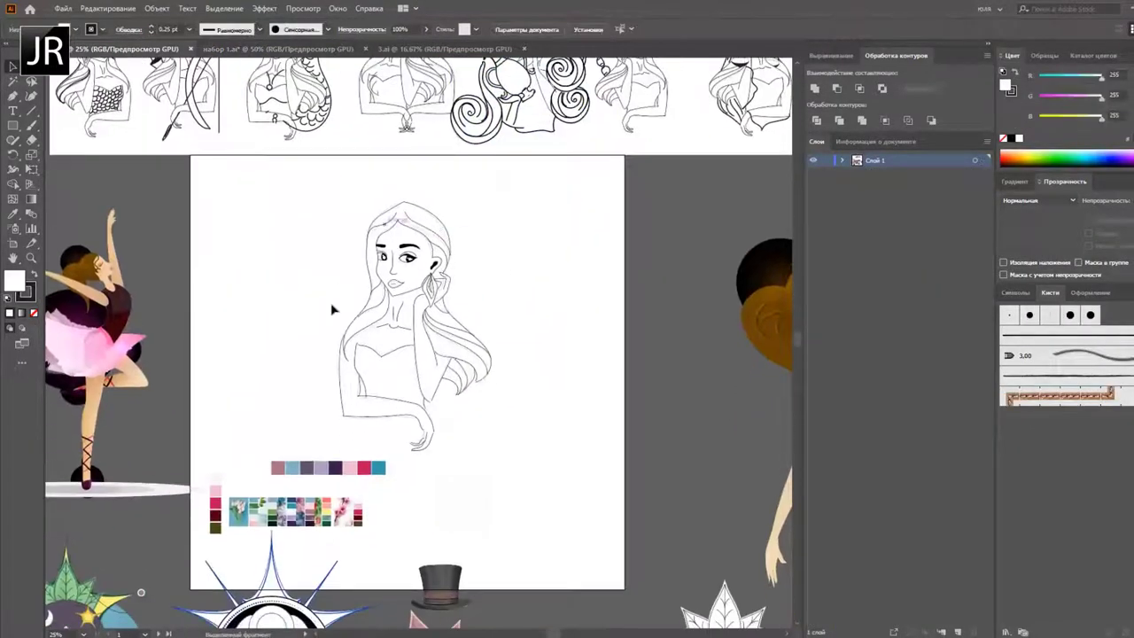
{"action": "left_click_drag", "start_coordinate": [319, 233], "coordinate": [336, 257]}
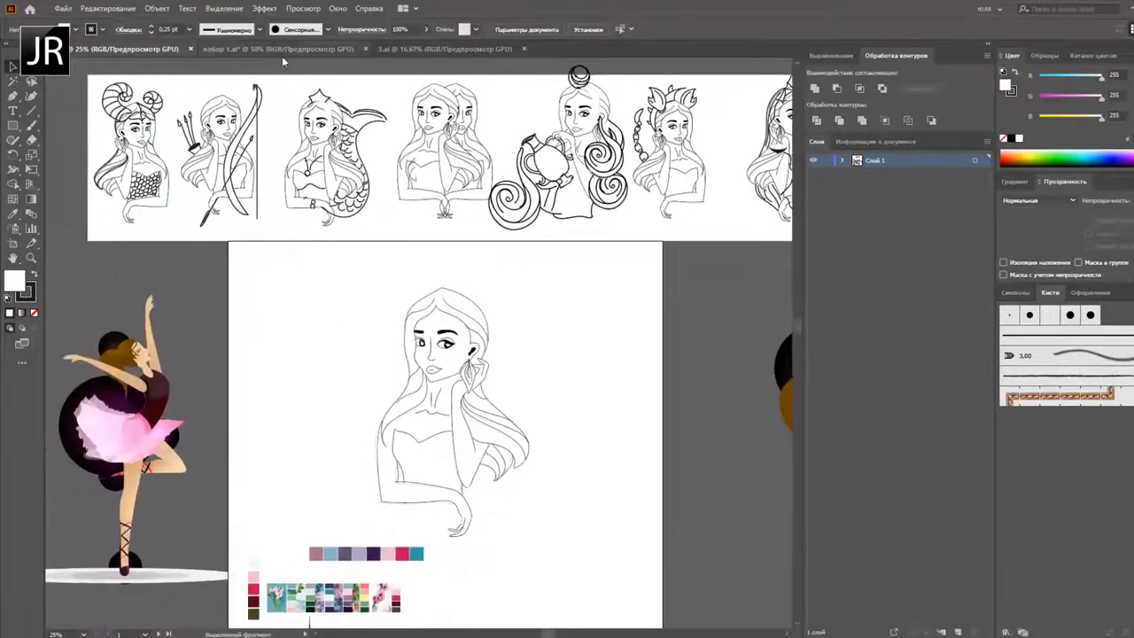
{"action": "left_click", "coordinate": [281, 56]}
{"action": "scroll", "coordinate": [603, 254], "scroll_direction": "up", "scroll_amount": 1}
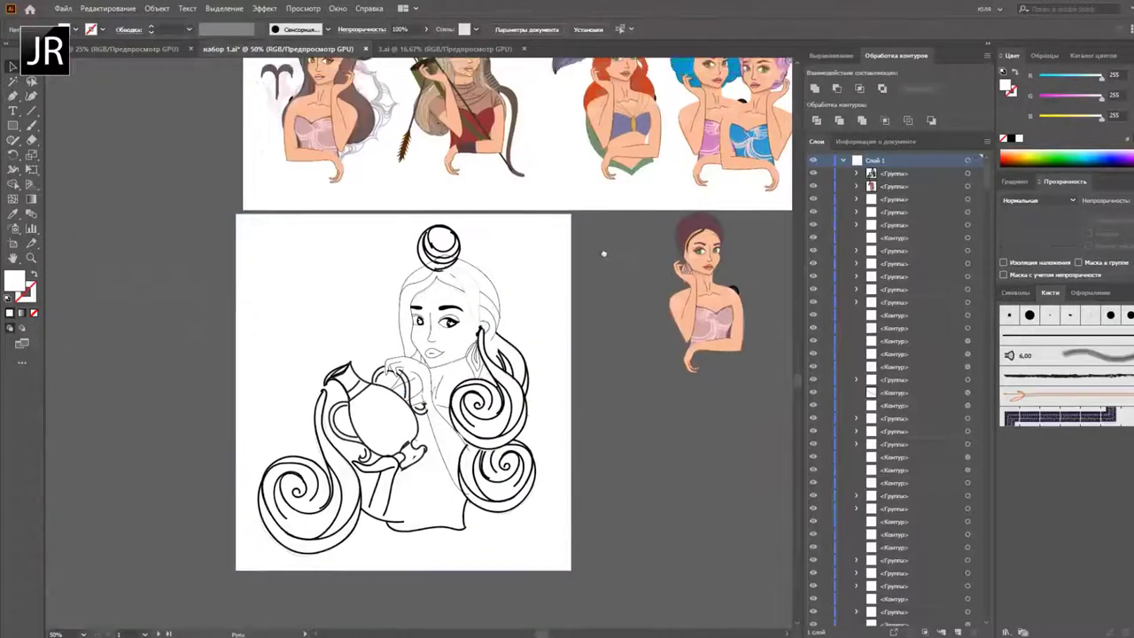
{"action": "scroll", "coordinate": [603, 254], "scroll_direction": "up", "scroll_amount": 3}
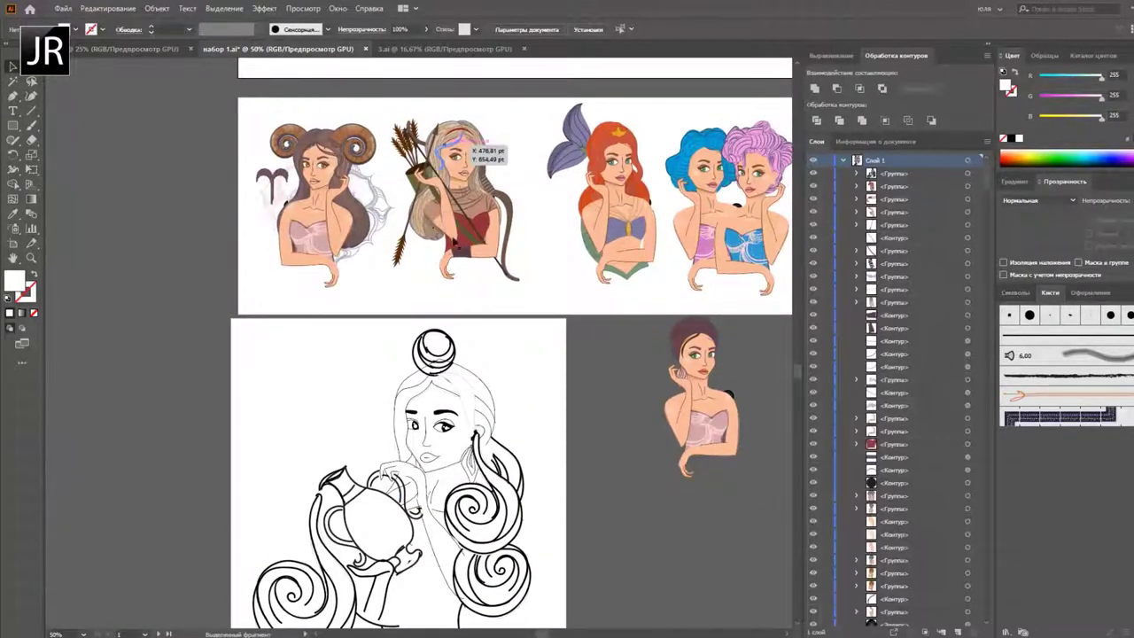
Step: Drag the archer's quiver arrows up and right, then reselect the archer group
{"action": "mouse_move", "coordinate": [419, 245]}
{"action": "left_mouse_down"}
{"action": "mouse_move", "coordinate": [431, 221]}
{"action": "mouse_move", "coordinate": [407, 245]}
{"action": "mouse_move", "coordinate": [408, 288]}
{"action": "left_mouse_up"}
{"action": "left_click", "coordinate": [403, 299]}
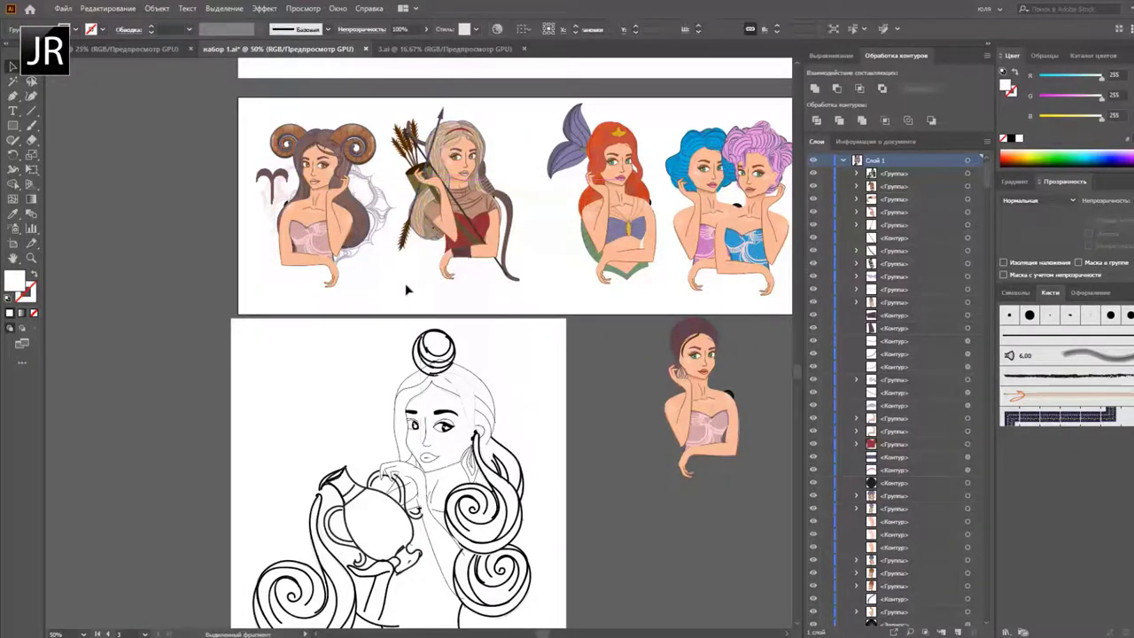
{"action": "left_click", "coordinate": [413, 119]}
{"action": "left_click", "coordinate": [518, 281]}
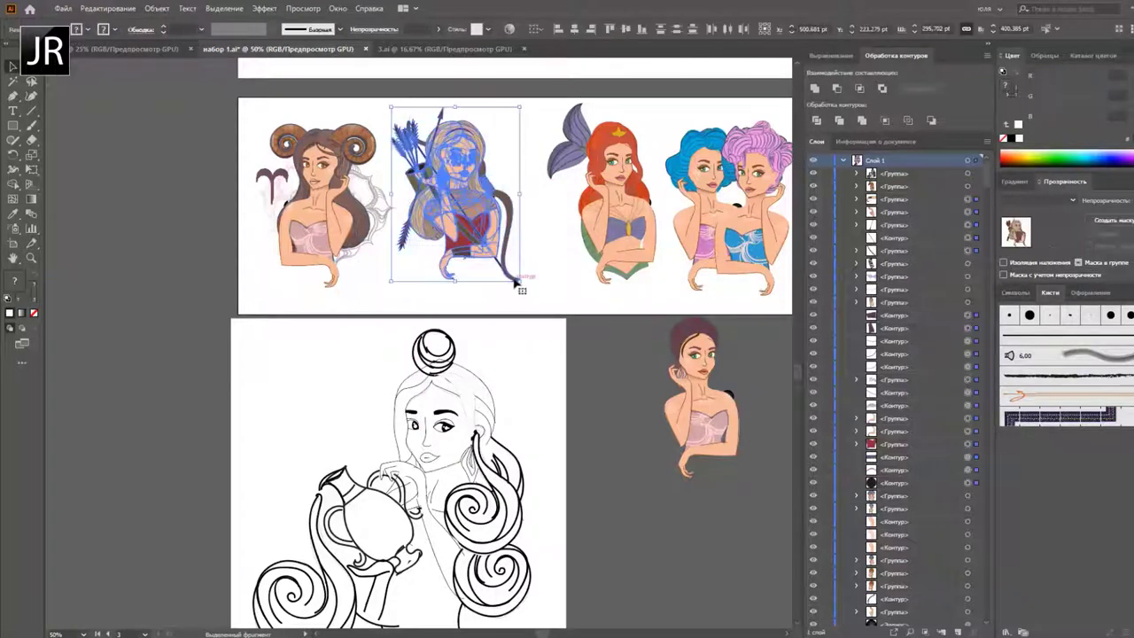
Step: Deselect the archer, draw a neckline stroke over the faded portrait, and ready the Pencil
{"action": "left_click", "coordinate": [465, 297]}
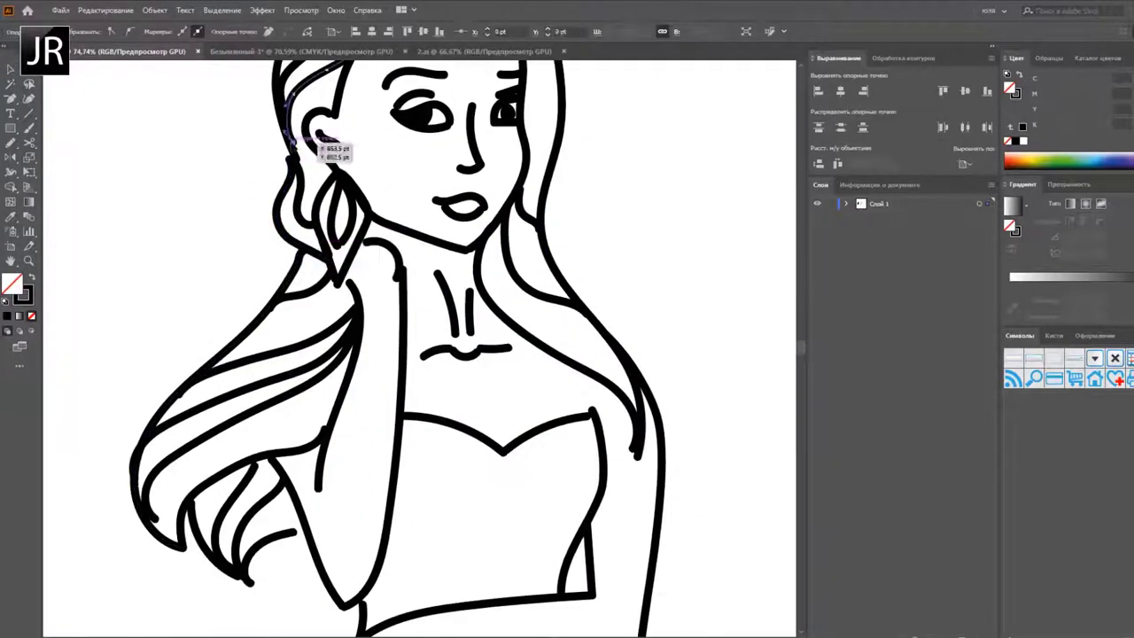
{"action": "left_click_drag", "start_coordinate": [438, 398], "coordinate": [519, 371]}
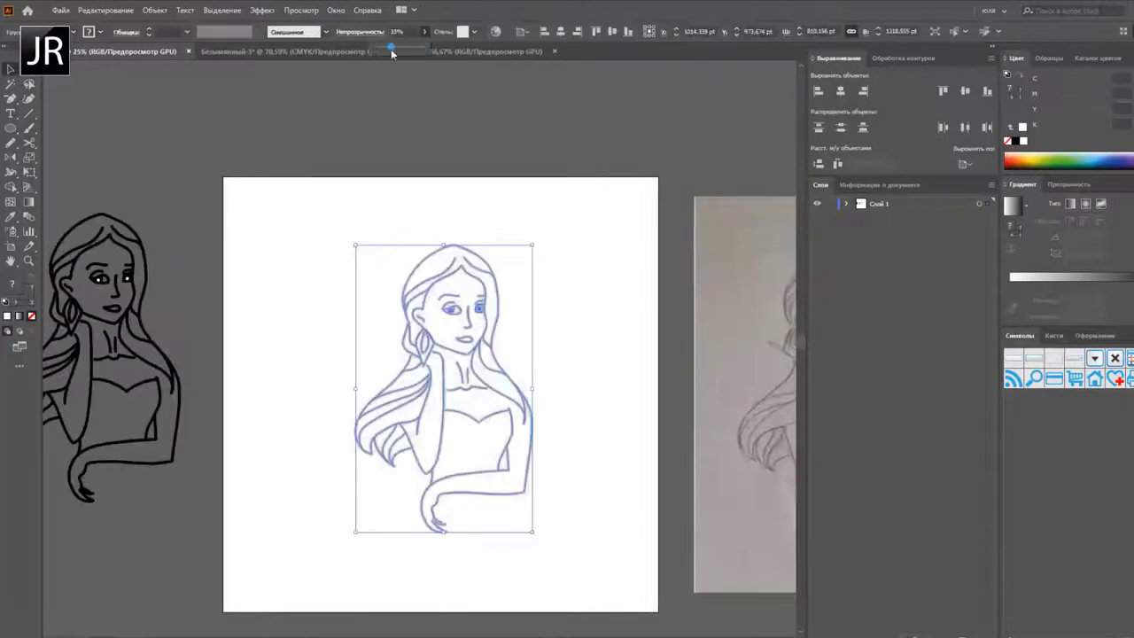
{"action": "key", "text": "ctrl+shift+a"}
{"action": "key", "text": "n"}
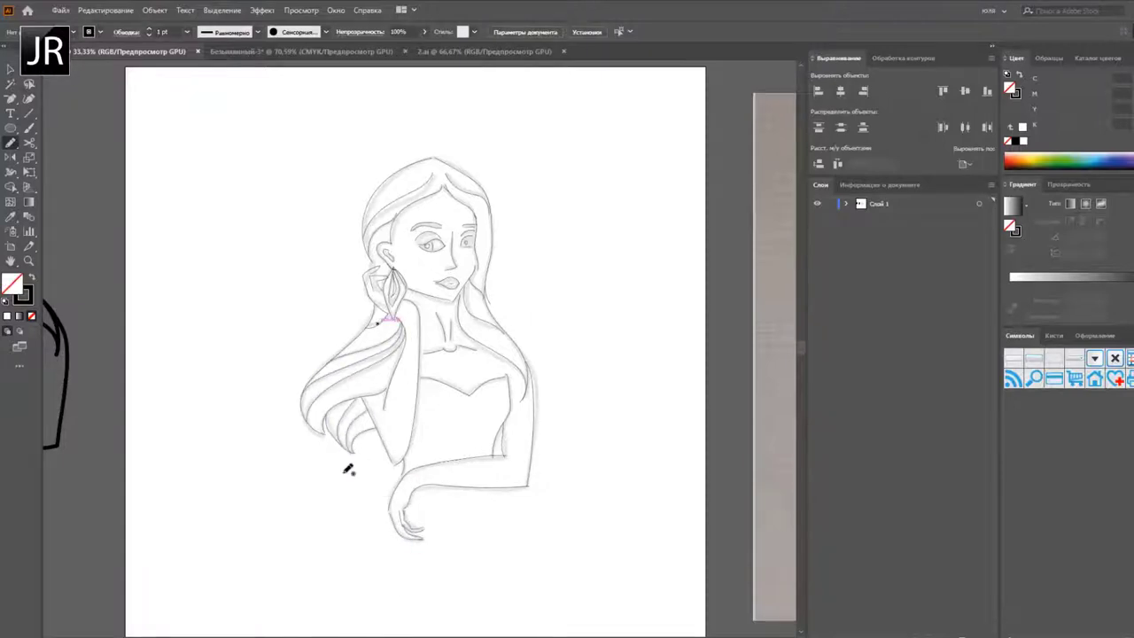
Step: Trace a new cheek-and-jaw line and fill the inner ear with black
{"action": "scroll", "coordinate": [425, 257], "scroll_direction": "up", "scroll_amount": 5}
{"action": "left_click_drag", "start_coordinate": [518, 232], "coordinate": [427, 589]}
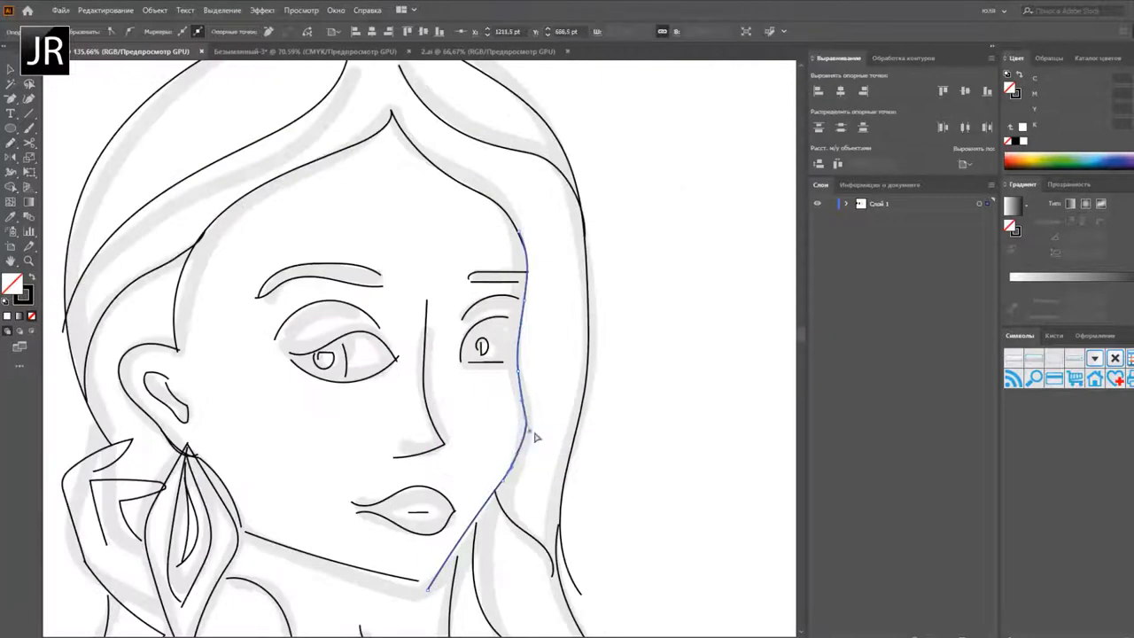
{"action": "scroll", "coordinate": [549, 478], "scroll_direction": "left", "scroll_amount": 3}
{"action": "scroll", "coordinate": [620, 455], "scroll_direction": "left", "scroll_amount": 3}
{"action": "left_click", "coordinate": [323, 377]}
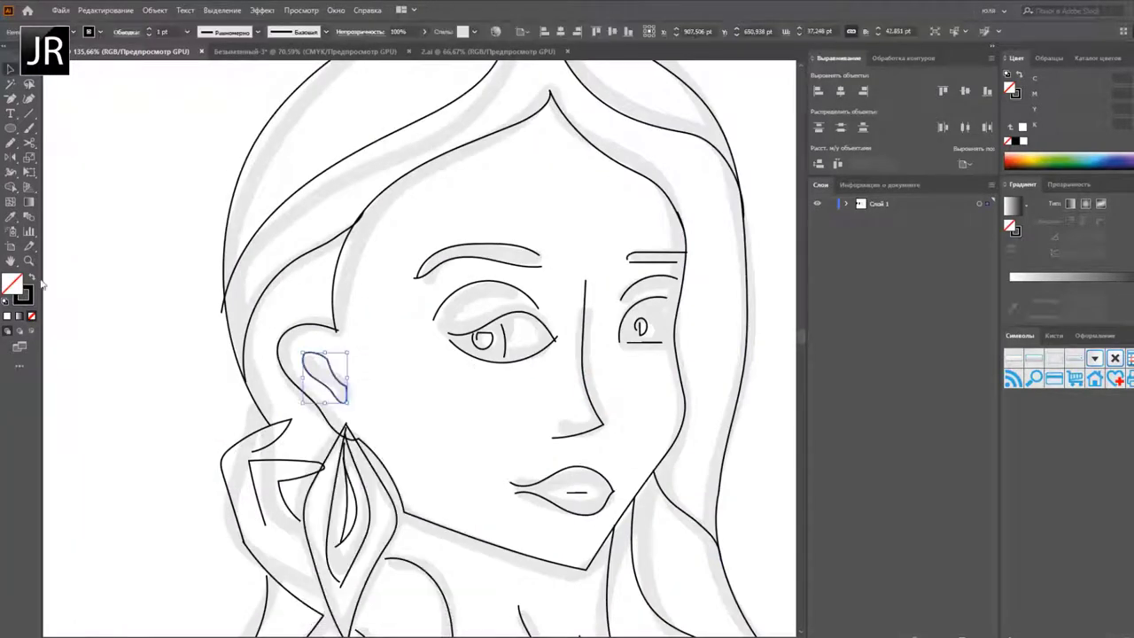
{"action": "left_click", "coordinate": [32, 277]}
{"action": "scroll", "coordinate": [451, 345], "scroll_direction": "up", "scroll_amount": 3}
Step: Fill the left eye black with a white highlight, and make the left eyebrow black
{"action": "left_click", "coordinate": [481, 317]}
{"action": "key", "text": "shift+x"}
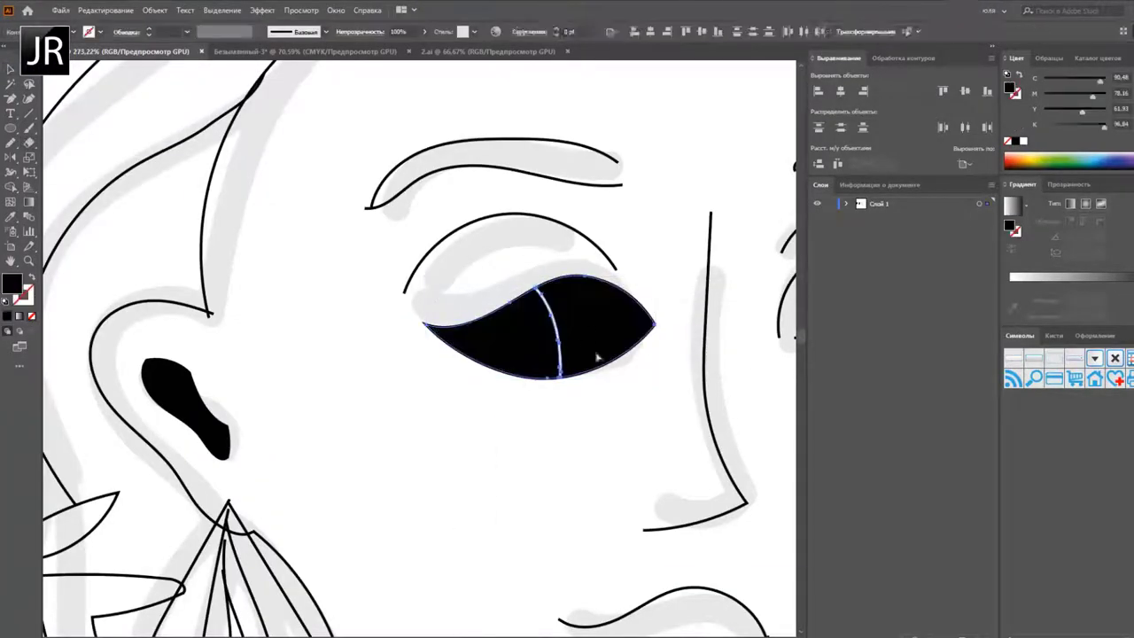
{"action": "left_click_drag", "start_coordinate": [405, 216], "coordinate": [620, 274]}
{"action": "left_click", "coordinate": [417, 182]}
{"action": "key", "text": "shift+x"}
Step: Draw the right eyebrow as a closed shape filled with black
{"action": "scroll", "coordinate": [567, 233], "scroll_direction": "right", "scroll_amount": 5}
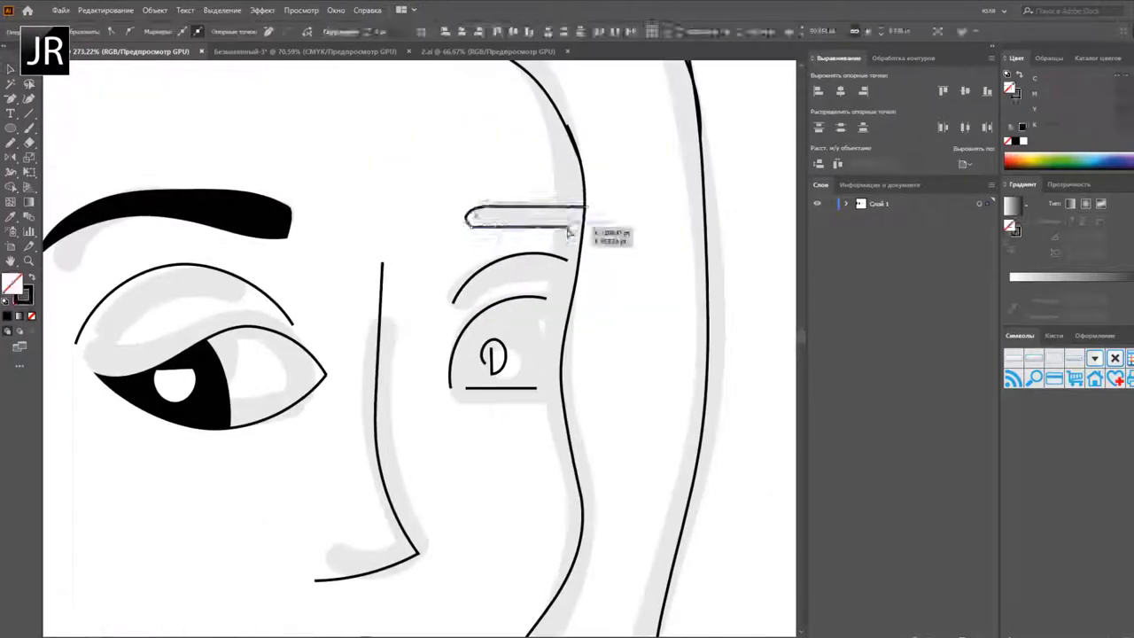
{"action": "left_click_drag", "start_coordinate": [568, 233], "coordinate": [585, 210]}
{"action": "key", "text": "shift+x"}
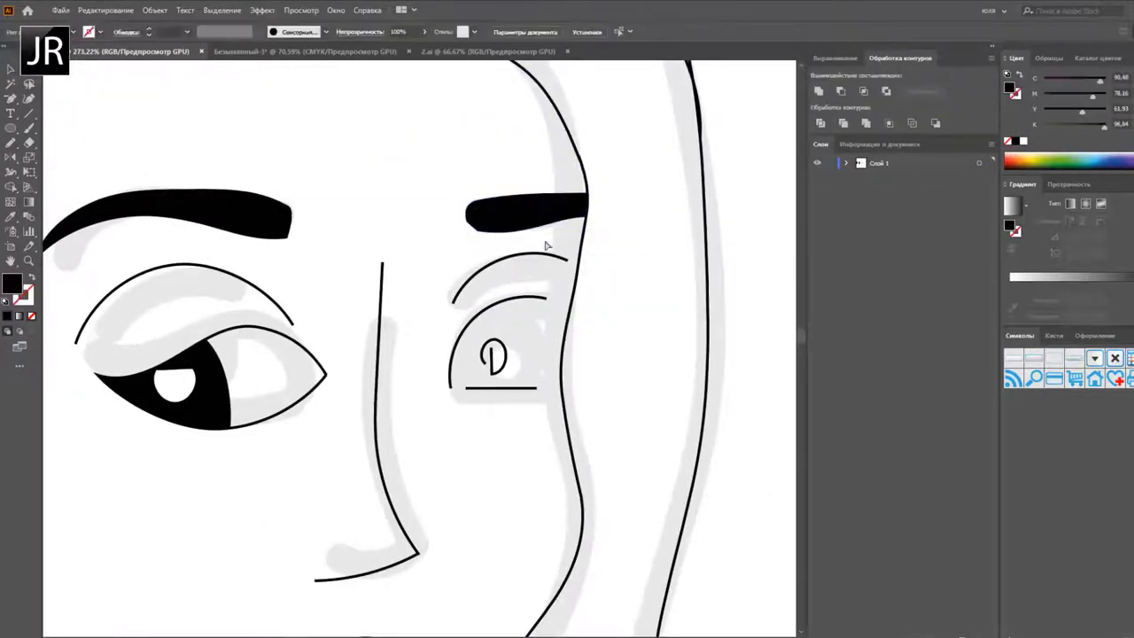
{"action": "scroll", "coordinate": [496, 354], "scroll_direction": "down", "scroll_amount": 2}
Step: Draw a black-filled eyelid wing along the left eye
{"action": "key", "text": "shift+x"}
{"action": "mouse_move", "coordinate": [194, 354]}
{"action": "left_mouse_down"}
{"action": "mouse_move", "coordinate": [271, 292]}
{"action": "mouse_move", "coordinate": [364, 343]}
{"action": "left_mouse_up"}
{"action": "left_click_drag", "start_coordinate": [189, 360], "coordinate": [363, 346]}
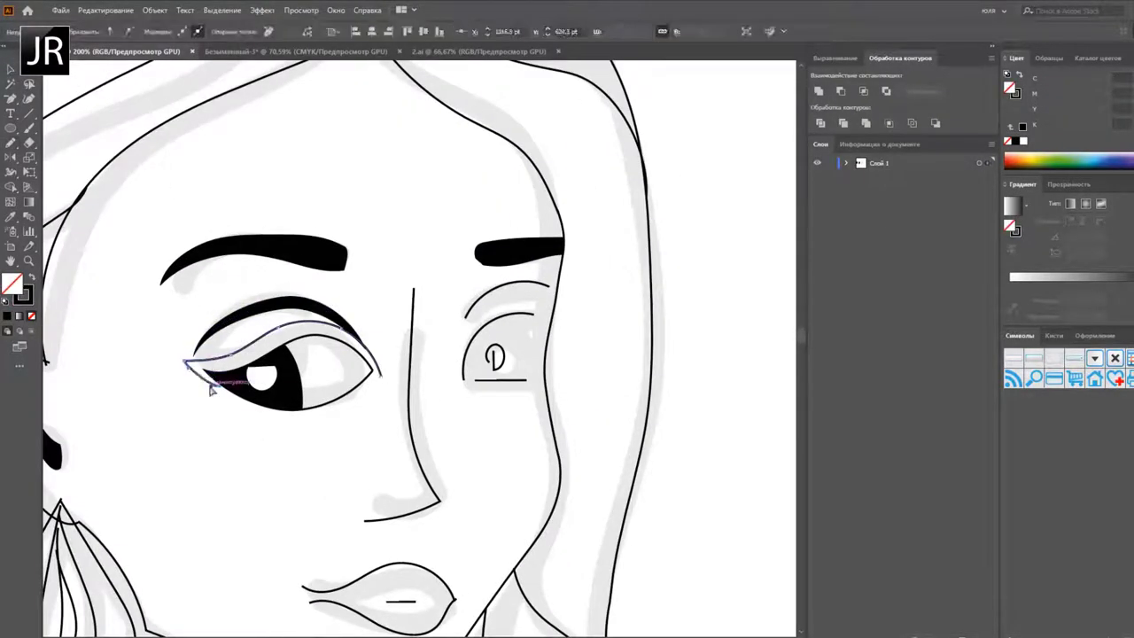
{"action": "scroll", "coordinate": [439, 341], "scroll_direction": "down", "scroll_amount": 2}
{"action": "key", "text": "shift+x"}
Step: Edit the eye group in isolation, then place a copy of the iris in the right eye
{"action": "double_click", "coordinate": [324, 349]}
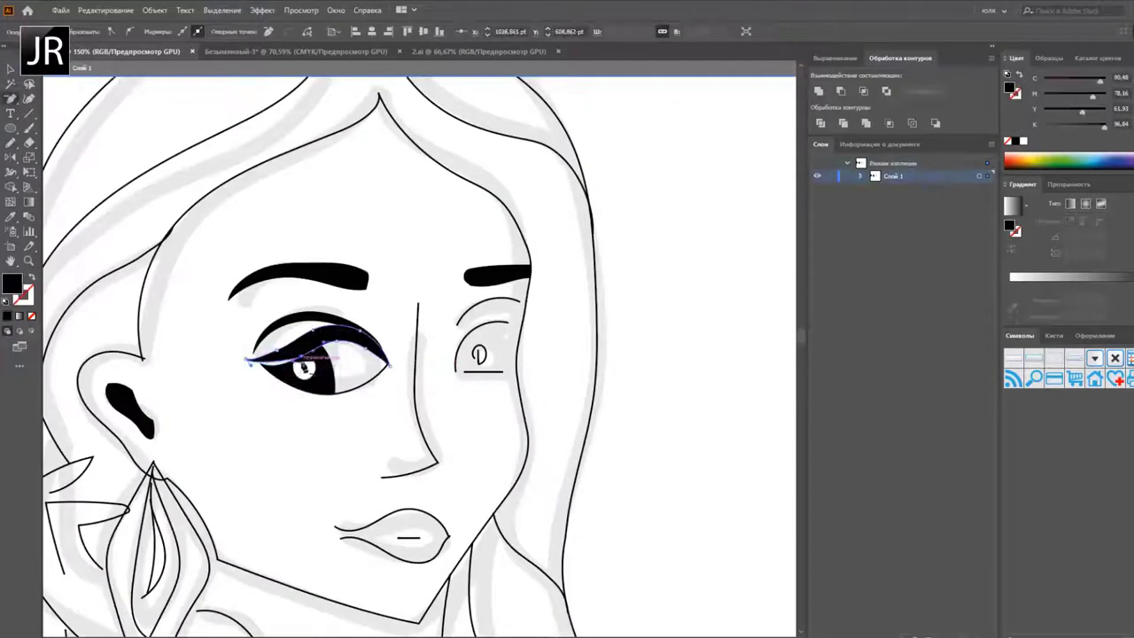
{"action": "scroll", "coordinate": [506, 405], "scroll_direction": "down", "scroll_amount": 3}
{"action": "scroll", "coordinate": [461, 416], "scroll_direction": "up", "scroll_amount": 2}
{"action": "scroll", "coordinate": [424, 433], "scroll_direction": "up", "scroll_amount": 1}
{"action": "scroll", "coordinate": [425, 433], "scroll_direction": "down", "scroll_amount": 2}
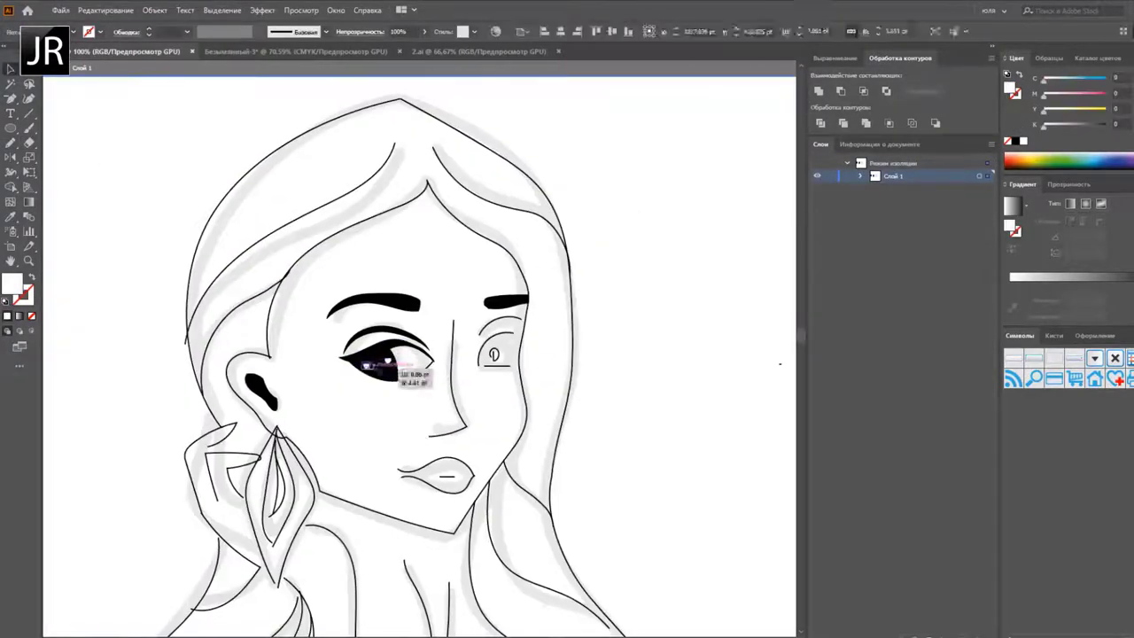
{"action": "scroll", "coordinate": [416, 381], "scroll_direction": "down", "scroll_amount": 3}
{"action": "scroll", "coordinate": [370, 405], "scroll_direction": "up", "scroll_amount": 3}
{"action": "key", "text": "Escape"}
{"action": "left_click_drag", "start_coordinate": [521, 357], "coordinate": [518, 360]}
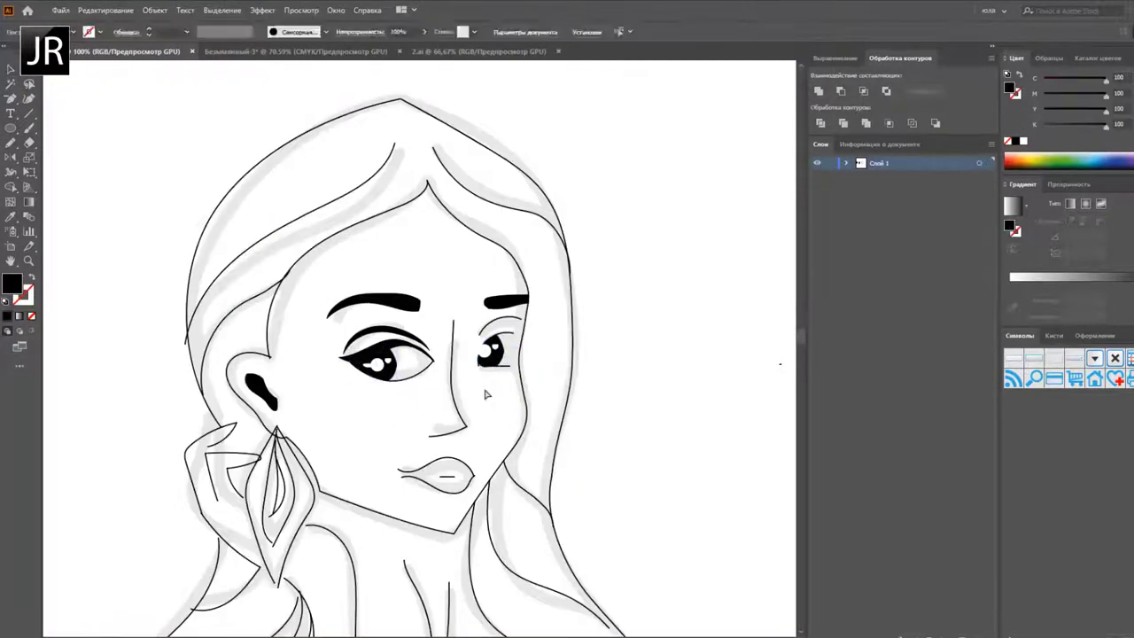
{"action": "scroll", "coordinate": [491, 368], "scroll_direction": "down", "scroll_amount": 2}
{"action": "scroll", "coordinate": [486, 374], "scroll_direction": "up", "scroll_amount": 3}
Step: Draw a stroke over the right eye and a new line along the lips
{"action": "left_click", "coordinate": [10, 141]}
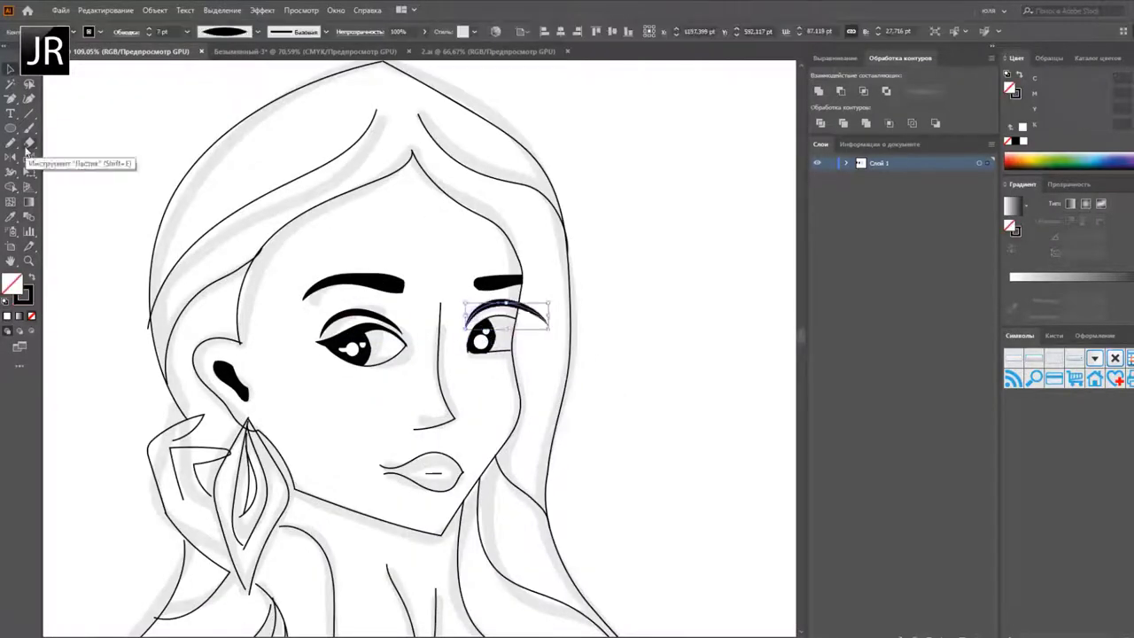
{"action": "left_click_drag", "start_coordinate": [467, 313], "coordinate": [506, 322]}
{"action": "scroll", "coordinate": [549, 321], "scroll_direction": "down", "scroll_amount": 2}
{"action": "scroll", "coordinate": [461, 423], "scroll_direction": "up", "scroll_amount": 2}
{"action": "left_click_drag", "start_coordinate": [390, 409], "coordinate": [460, 423]}
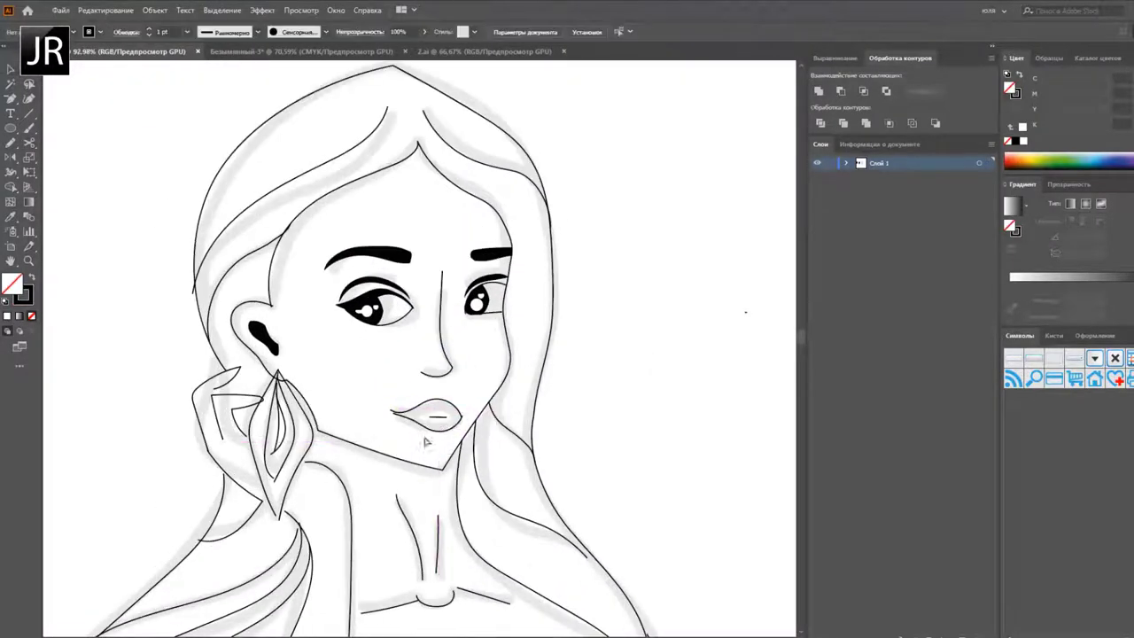
{"action": "scroll", "coordinate": [501, 392], "scroll_direction": "up", "scroll_amount": 2}
{"action": "scroll", "coordinate": [496, 372], "scroll_direction": "down", "scroll_amount": 3}
Step: Nudge the right-eye iris into its final position
{"action": "left_click", "coordinate": [468, 329]}
{"action": "scroll", "coordinate": [474, 370], "scroll_direction": "up", "scroll_amount": 3}
{"action": "scroll", "coordinate": [473, 370], "scroll_direction": "up", "scroll_amount": 4}
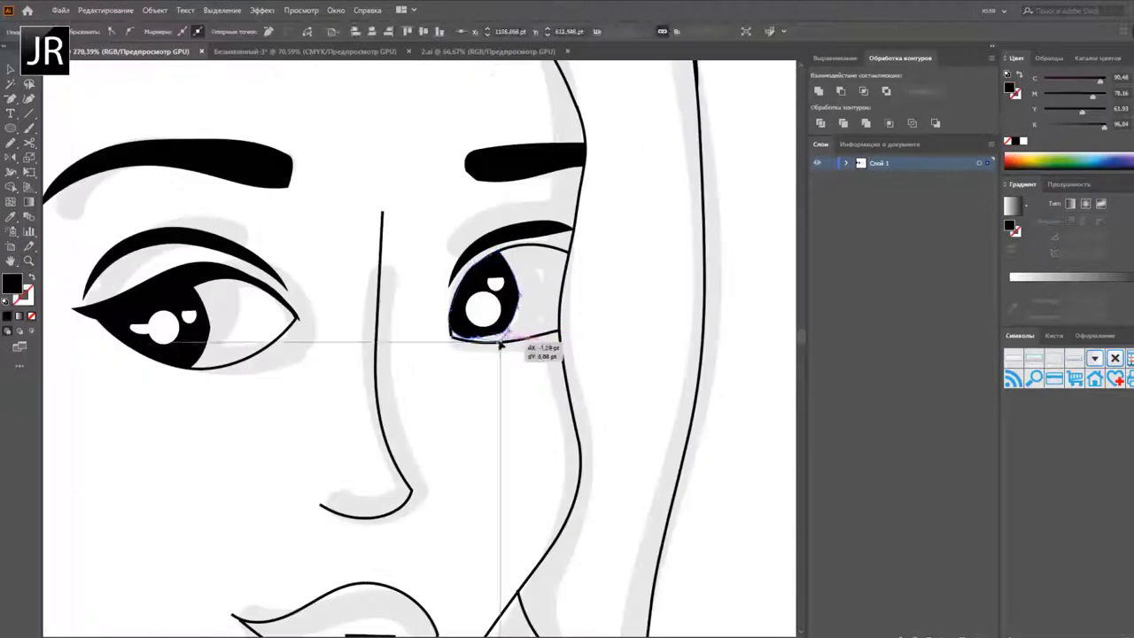
{"action": "left_click_drag", "start_coordinate": [496, 334], "coordinate": [501, 336]}
{"action": "scroll", "coordinate": [353, 226], "scroll_direction": "down", "scroll_amount": 3}
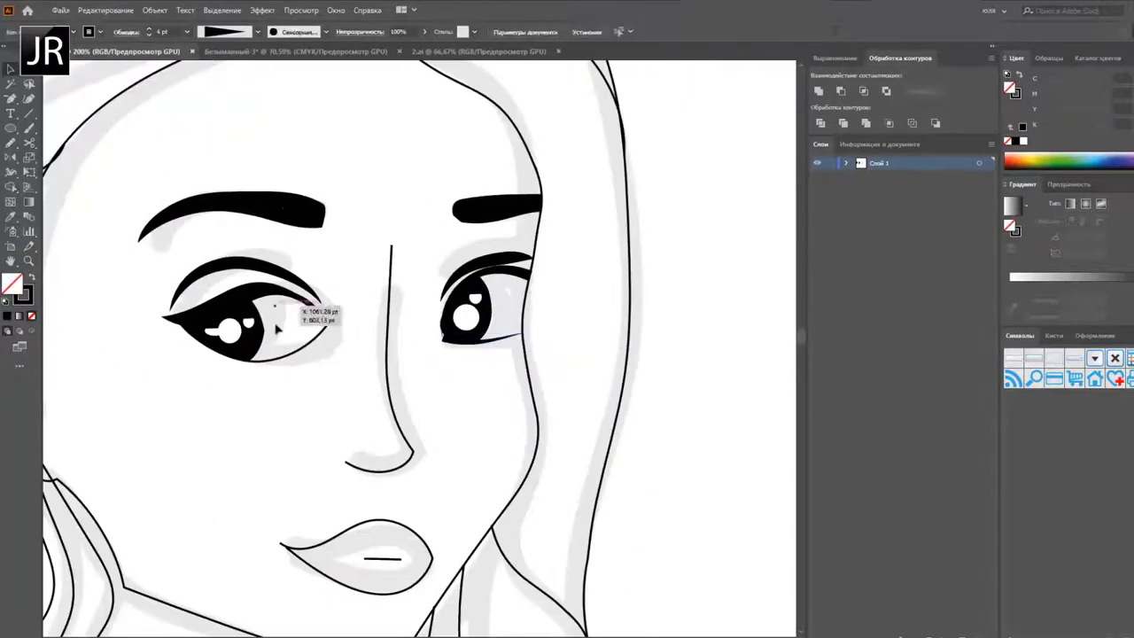
{"action": "scroll", "coordinate": [283, 321], "scroll_direction": "down", "scroll_amount": 3}
{"action": "scroll", "coordinate": [222, 218], "scroll_direction": "down", "scroll_amount": 2}
Step: Give the hand stroke a tapered width profile, then select the hand stroke and lips
{"action": "left_click", "coordinate": [354, 310]}
{"action": "left_click", "coordinate": [224, 32]}
{"action": "left_click", "coordinate": [227, 94]}
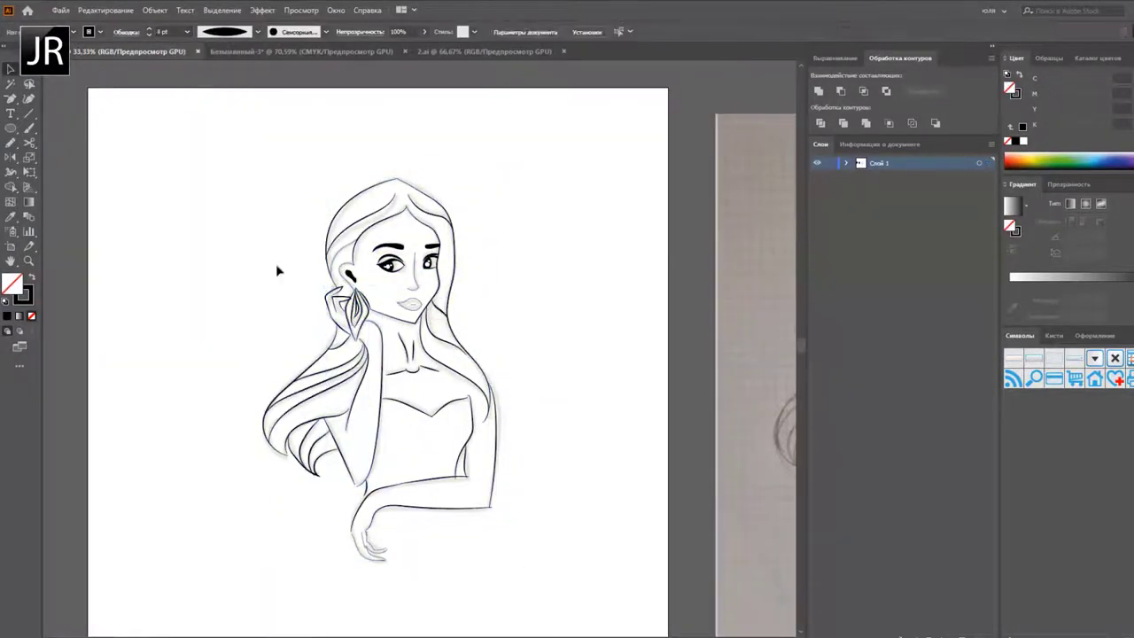
{"action": "left_click", "coordinate": [366, 536]}
{"action": "left_click", "coordinate": [412, 306]}
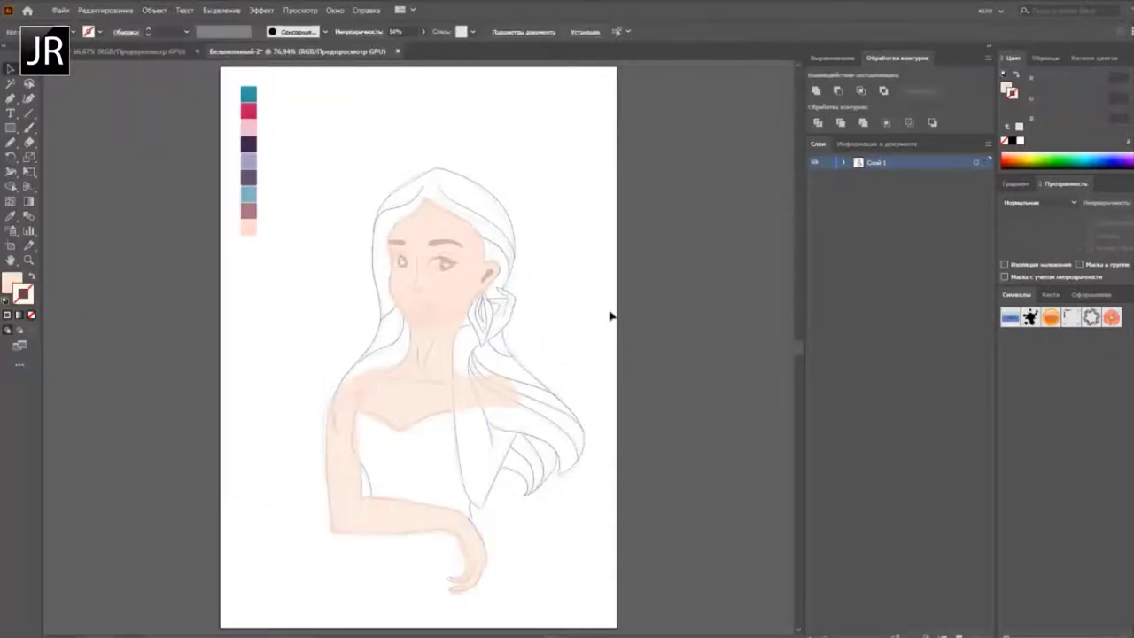
Step: Paint peach along the hair and neck and a purple bodice merged into one shape
{"action": "left_click_drag", "start_coordinate": [502, 304], "coordinate": [492, 327]}
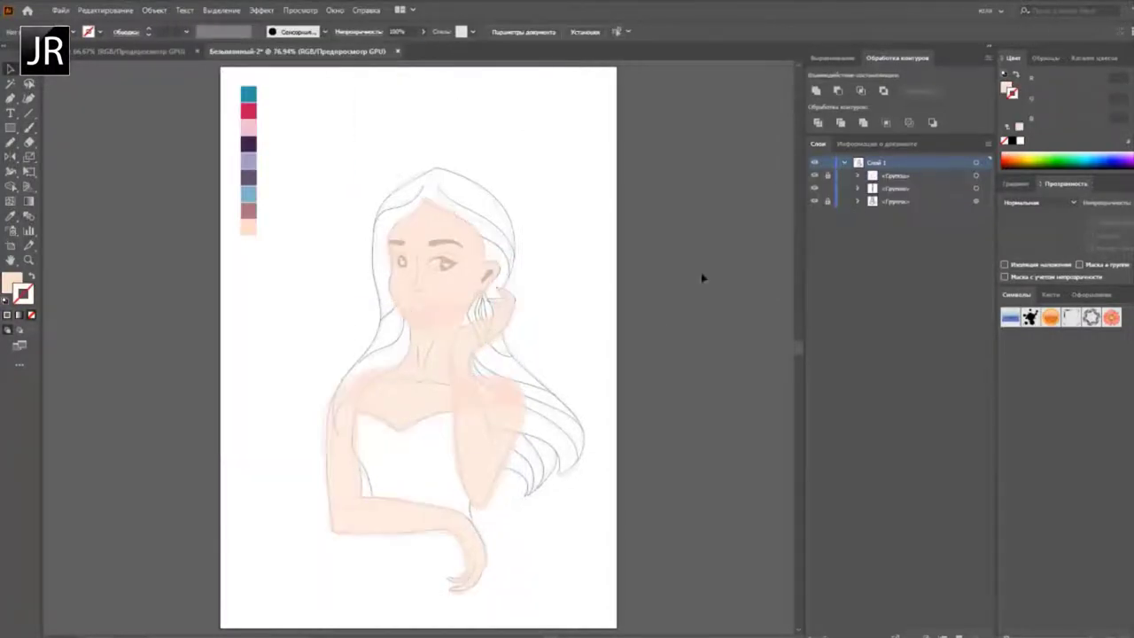
{"action": "mouse_move", "coordinate": [378, 417]}
{"action": "left_mouse_down"}
{"action": "mouse_move", "coordinate": [363, 526]}
{"action": "mouse_move", "coordinate": [375, 413]}
{"action": "mouse_move", "coordinate": [431, 438]}
{"action": "mouse_move", "coordinate": [385, 491]}
{"action": "left_mouse_up"}
{"action": "key", "text": "v"}
{"action": "left_click", "coordinate": [386, 492]}
Step: Sample mauve to outline and paint the left hair strand, merged and semi-transparent
{"action": "key", "text": "ctrl+8"}
{"action": "key", "text": "i"}
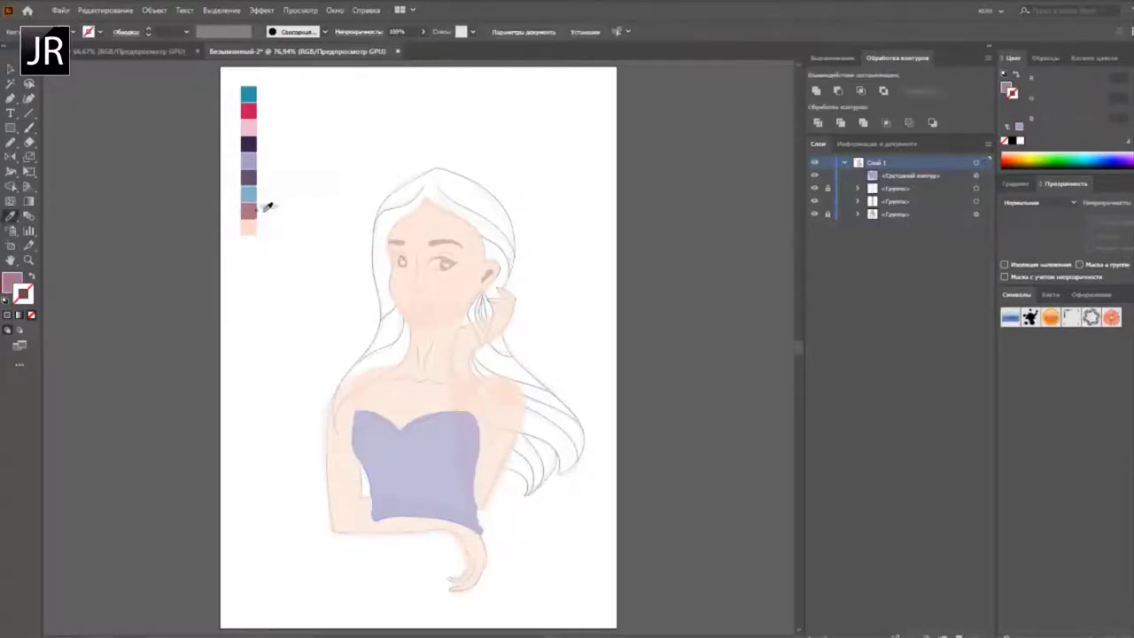
{"action": "mouse_move", "coordinate": [503, 276]}
{"action": "left_mouse_down"}
{"action": "mouse_move", "coordinate": [381, 265]}
{"action": "mouse_move", "coordinate": [346, 412]}
{"action": "mouse_move", "coordinate": [493, 190]}
{"action": "mouse_move", "coordinate": [519, 478]}
{"action": "mouse_move", "coordinate": [443, 177]}
{"action": "mouse_move", "coordinate": [390, 241]}
{"action": "mouse_move", "coordinate": [412, 216]}
{"action": "left_mouse_up"}
{"action": "left_click_drag", "start_coordinate": [386, 257], "coordinate": [387, 309]}
{"action": "key", "text": "6"}
{"action": "key", "text": "1"}
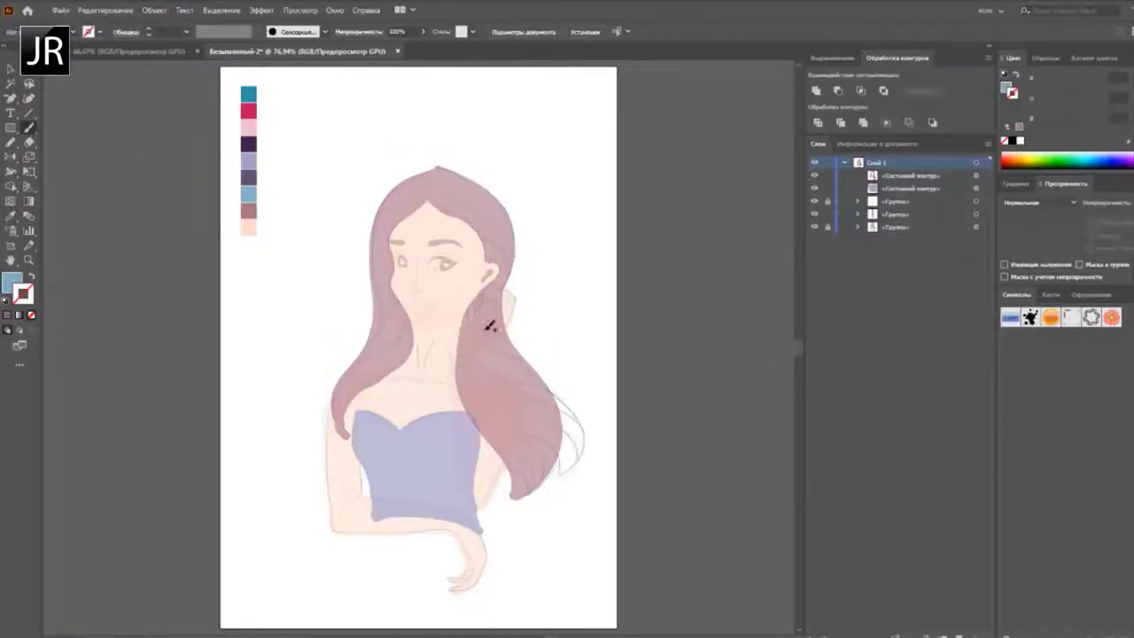
Step: Draw a blue teardrop earring below the ear with darker blue strokes
{"action": "key", "text": "shift+x"}
{"action": "mouse_move", "coordinate": [478, 293]}
{"action": "left_mouse_down"}
{"action": "mouse_move", "coordinate": [472, 341]}
{"action": "mouse_move", "coordinate": [489, 341]}
{"action": "left_mouse_up"}
{"action": "left_click_drag", "start_coordinate": [482, 299], "coordinate": [485, 335]}
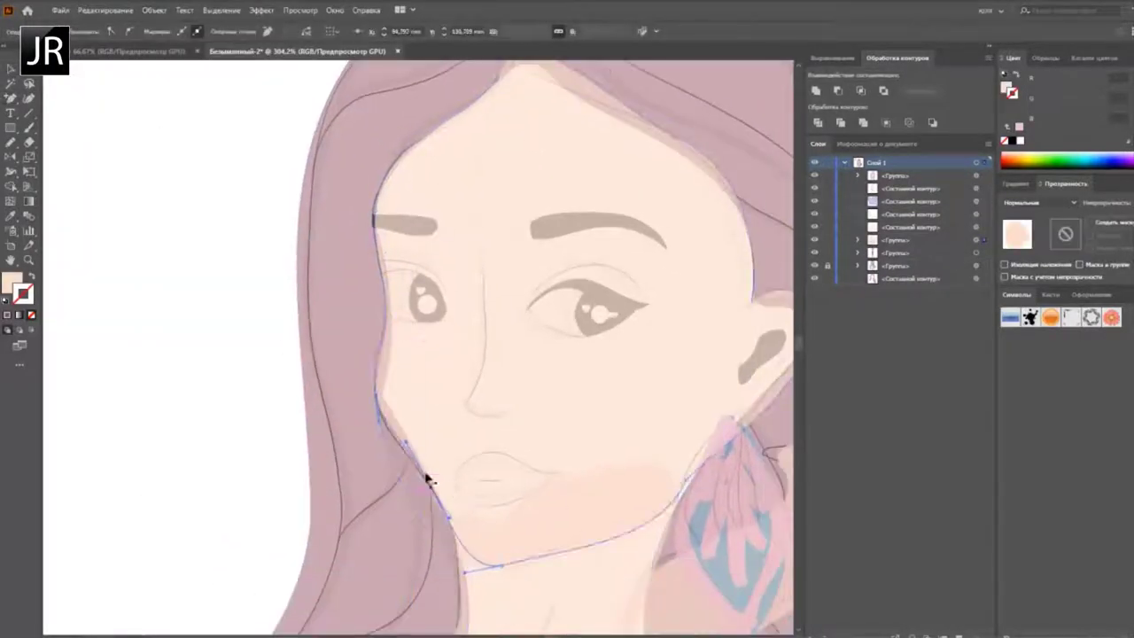
Step: Reshape the jaw line, cheek outline and forehead hairline to follow the line art
{"action": "left_click_drag", "start_coordinate": [399, 445], "coordinate": [687, 484]}
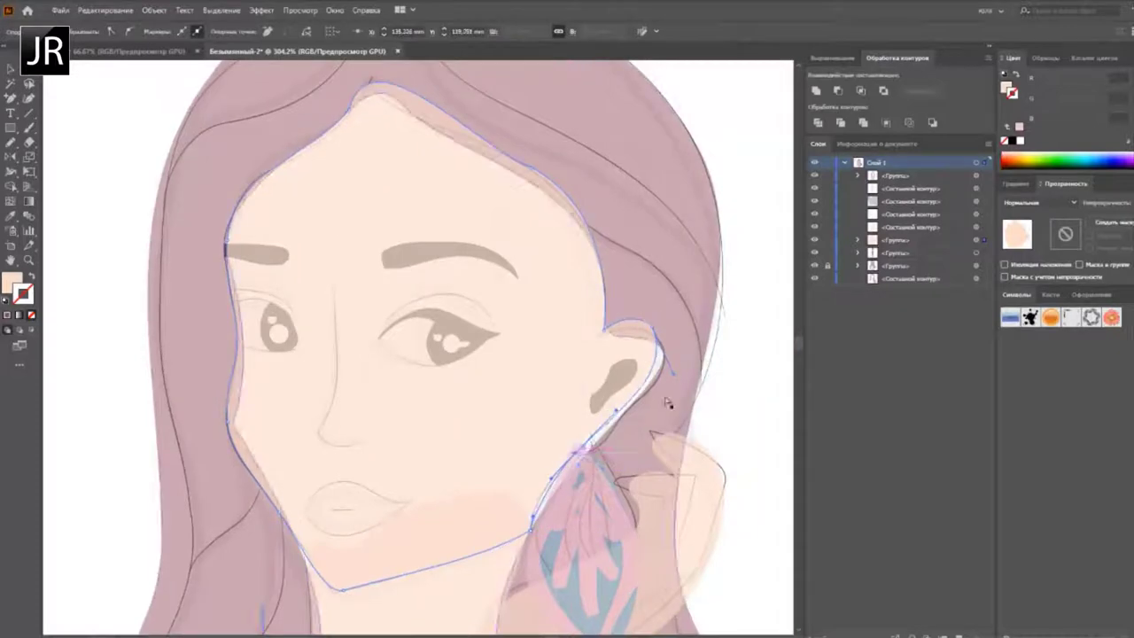
{"action": "left_click_drag", "start_coordinate": [664, 337], "coordinate": [620, 335]}
{"action": "scroll", "coordinate": [620, 335], "scroll_direction": "up", "scroll_amount": 3}
{"action": "left_click_drag", "start_coordinate": [380, 169], "coordinate": [367, 157]}
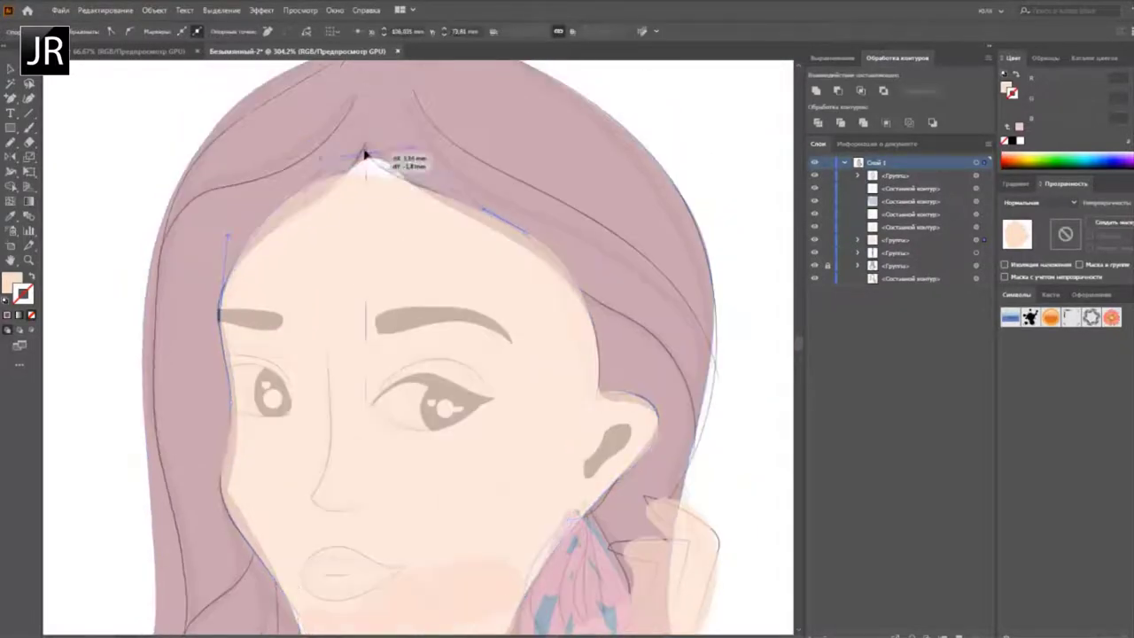
{"action": "scroll", "coordinate": [91, 142], "scroll_direction": "down", "scroll_amount": 3}
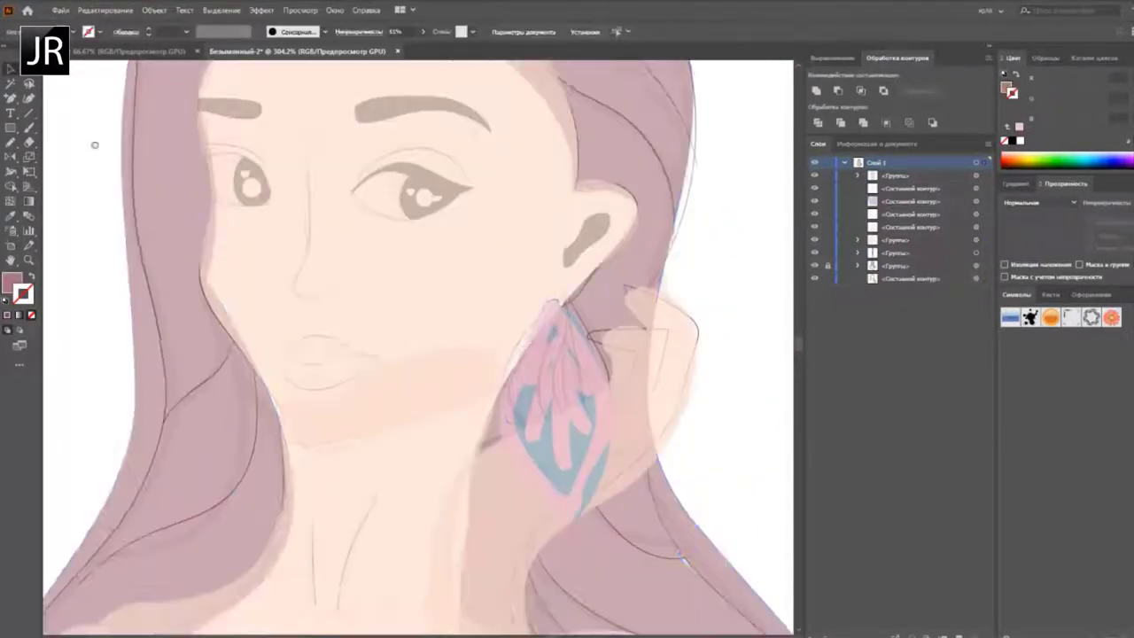
{"action": "scroll", "coordinate": [728, 390], "scroll_direction": "down", "scroll_amount": 2}
{"action": "scroll", "coordinate": [647, 434], "scroll_direction": "down", "scroll_amount": 2}
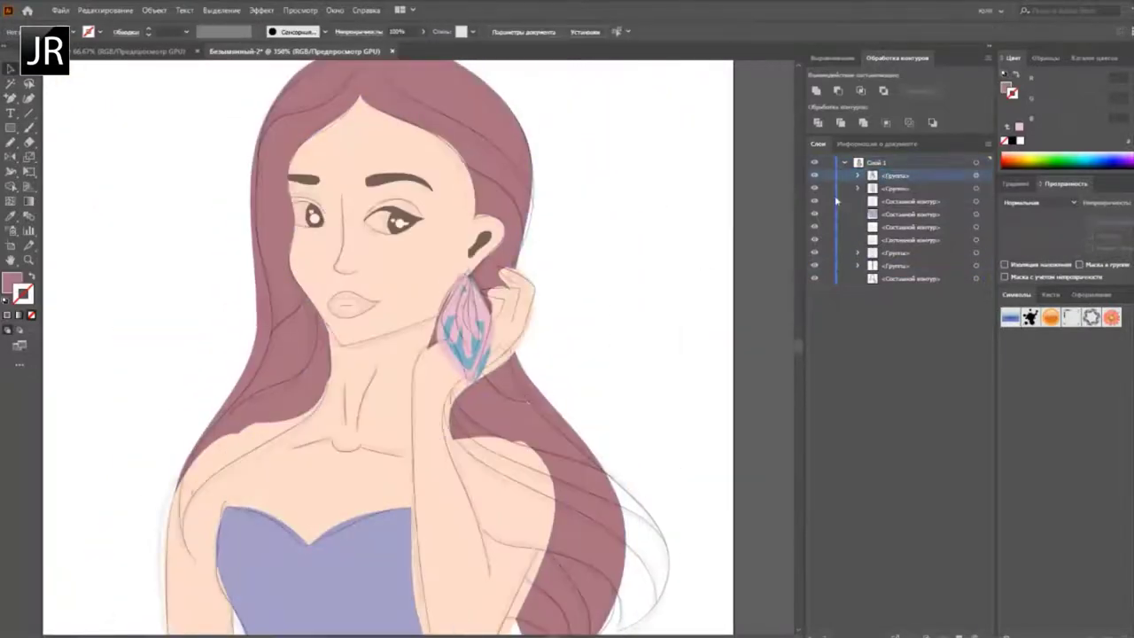
Step: Adjust the dress edge and stretch the arm skin shape up along the hand toward the ear
{"action": "left_click_drag", "start_coordinate": [234, 400], "coordinate": [227, 299]}
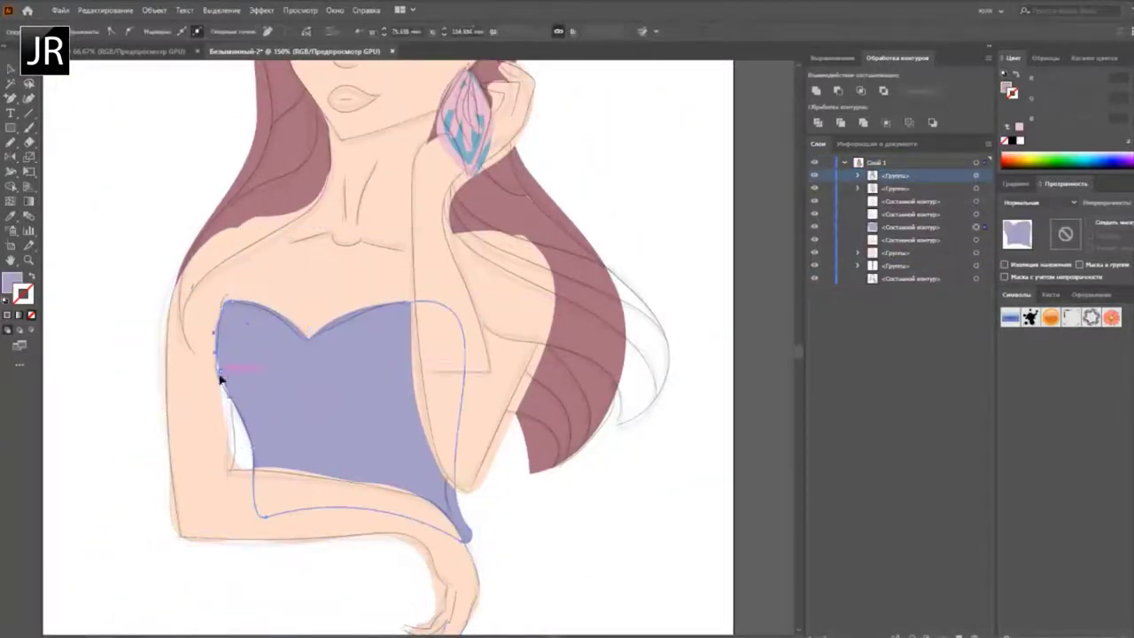
{"action": "left_click", "coordinate": [468, 447]}
{"action": "key", "text": "Return"}
{"action": "left_click_drag", "start_coordinate": [488, 456], "coordinate": [467, 487]}
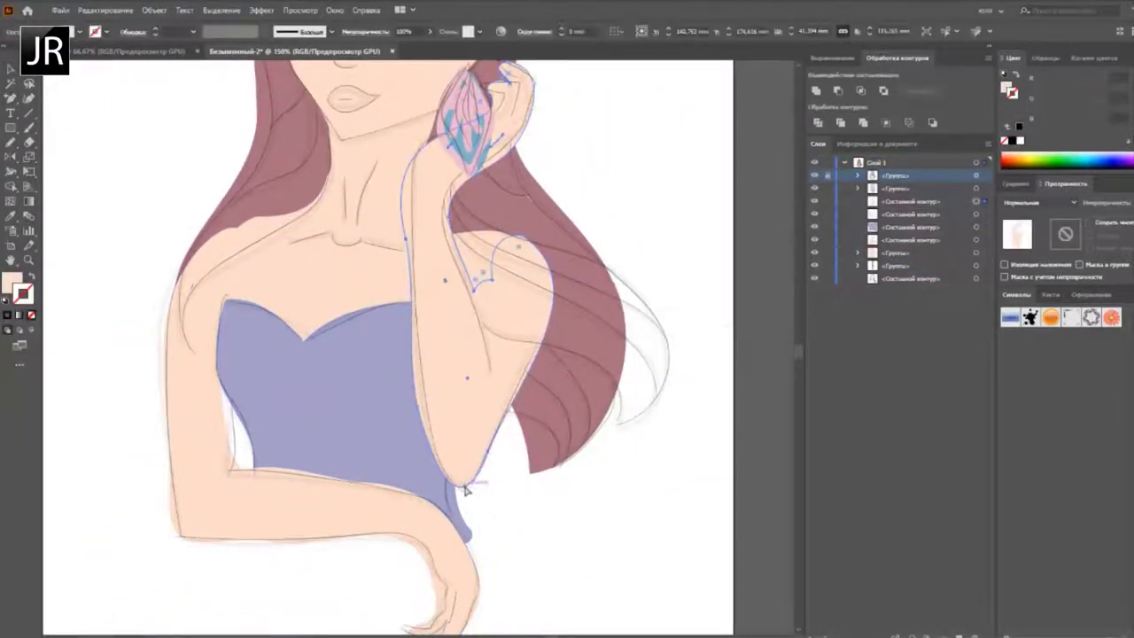
{"action": "left_click_drag", "start_coordinate": [418, 301], "coordinate": [436, 131]}
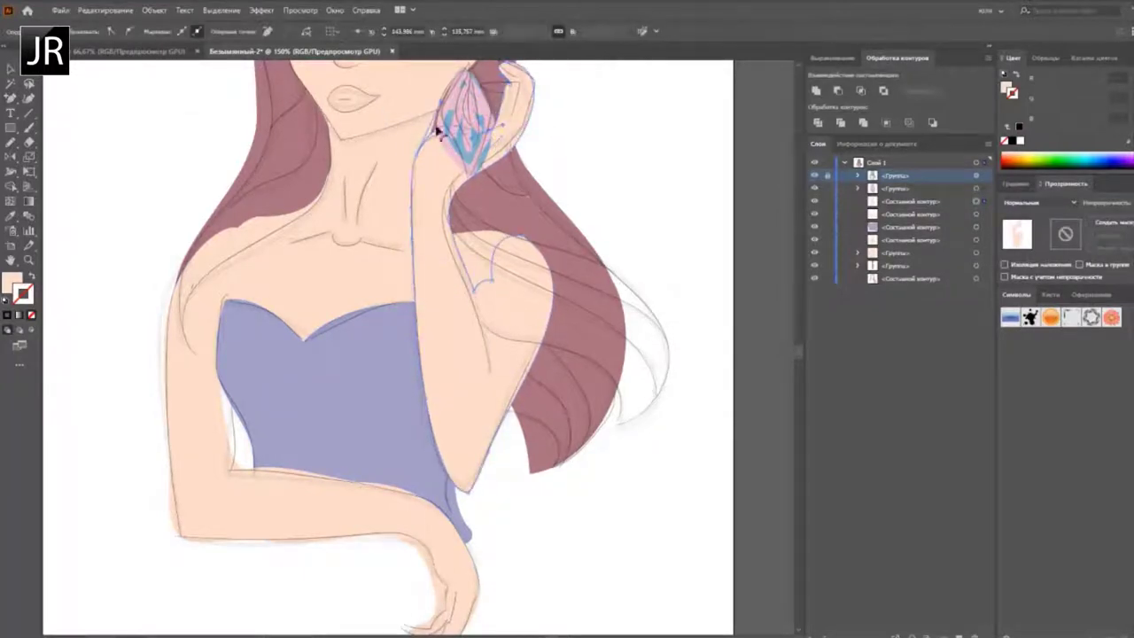
{"action": "left_click_drag", "start_coordinate": [549, 132], "coordinate": [469, 157]}
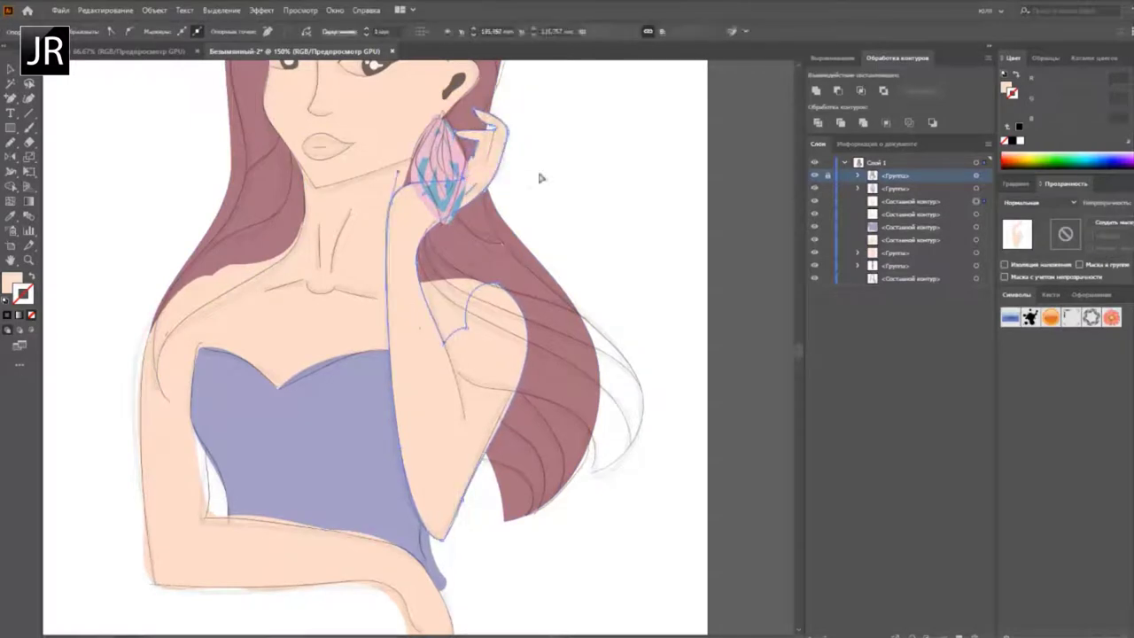
Step: Zoom out to check the hand, ear, arm and body skin shapes, then deselect everything
{"action": "scroll", "coordinate": [540, 178], "scroll_direction": "down", "scroll_amount": 3}
{"action": "key", "text": "ctrl+minus"}
{"action": "key", "text": "ctrl+minus"}
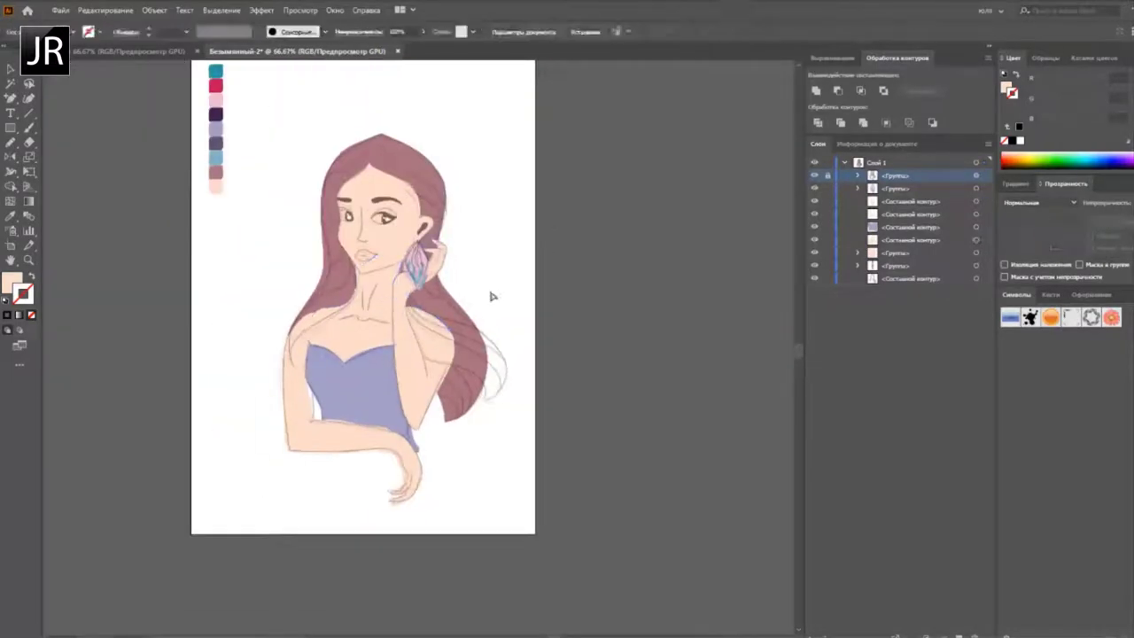
{"action": "left_click", "coordinate": [426, 254]}
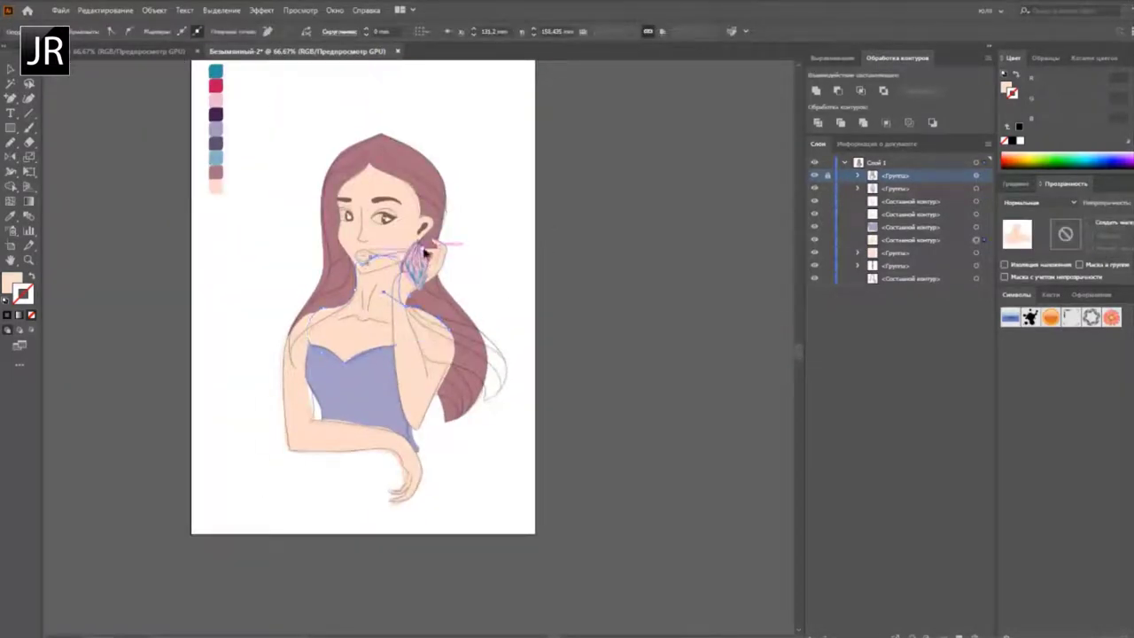
{"action": "left_click", "coordinate": [320, 325]}
{"action": "left_click", "coordinate": [235, 256]}
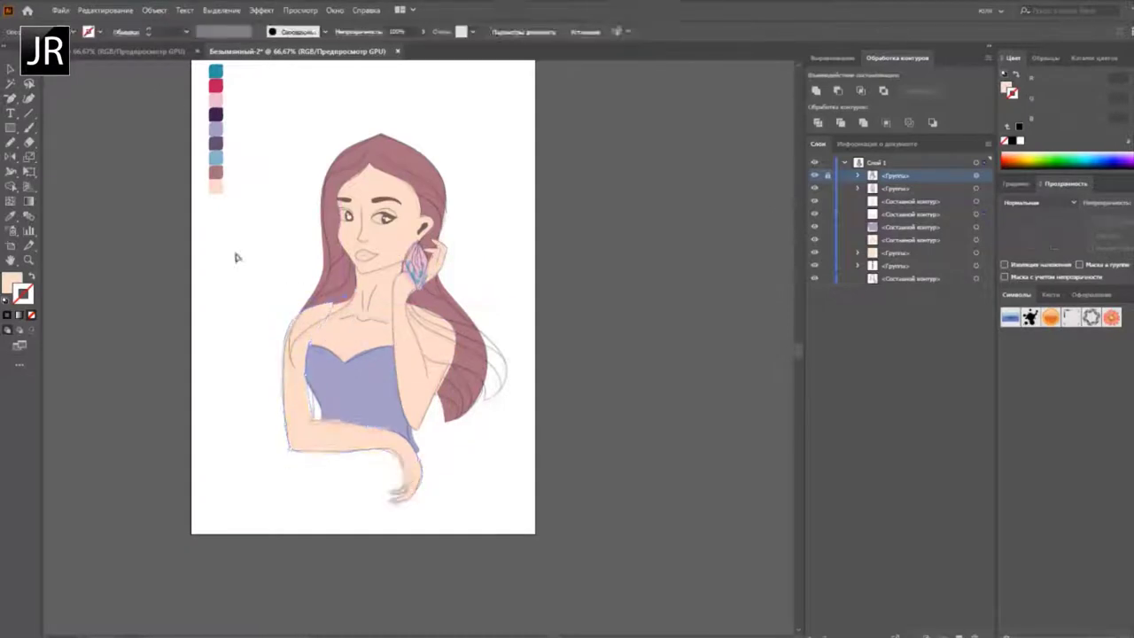
{"action": "left_click", "coordinate": [245, 298]}
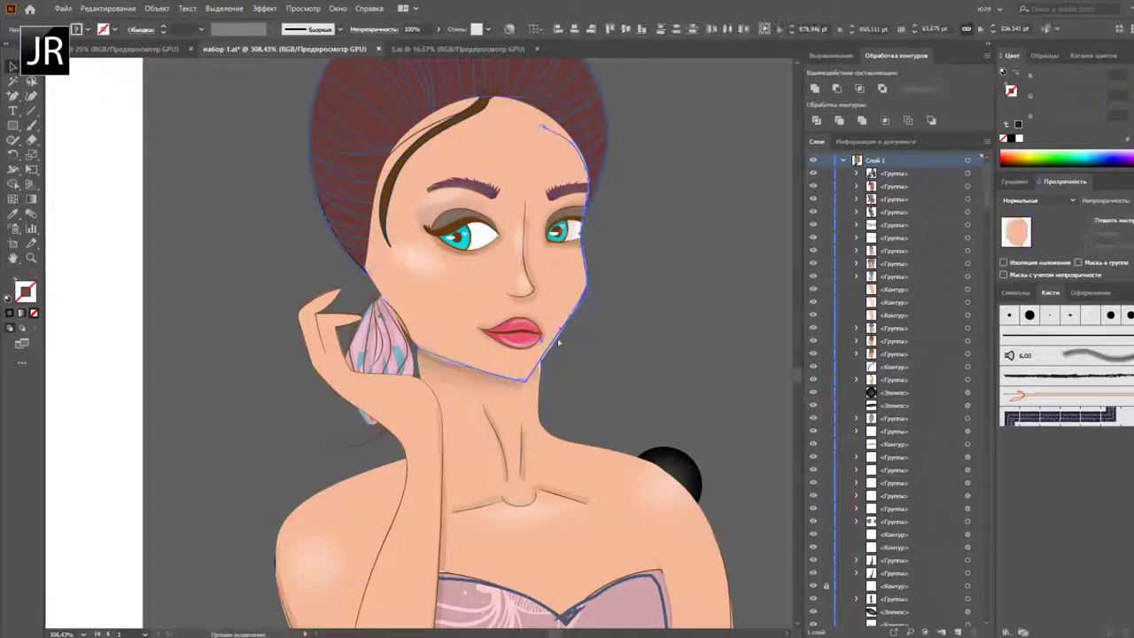
Step: Duplicate the mouth's lips out beside the face
{"action": "left_click", "coordinate": [519, 387]}
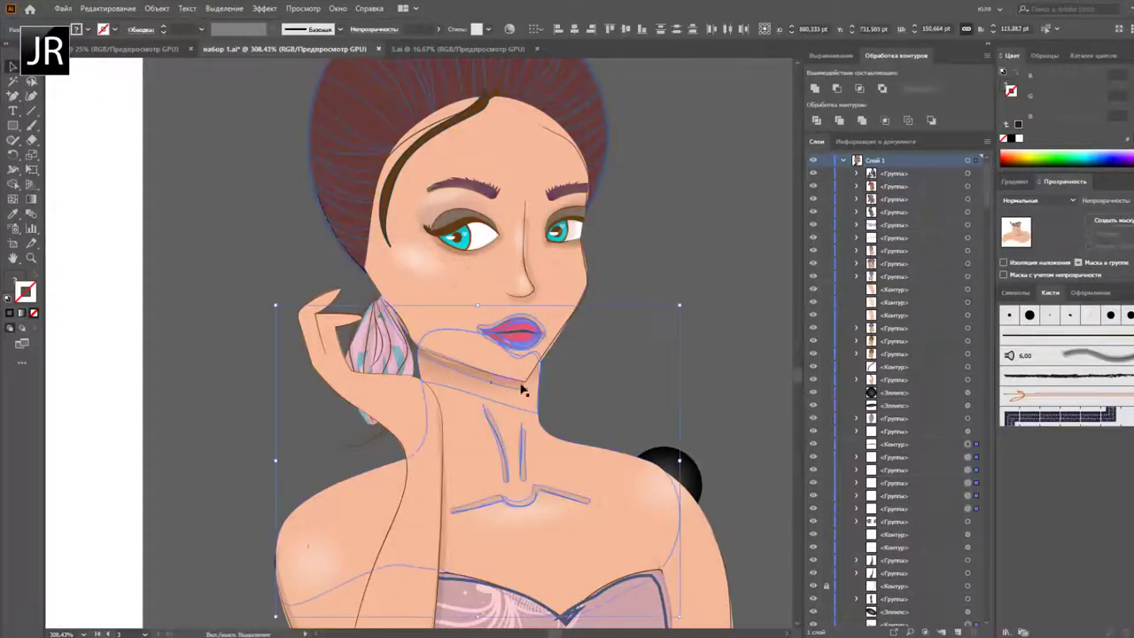
{"action": "left_click", "coordinate": [628, 321]}
{"action": "key", "text": "ctrl+minus"}
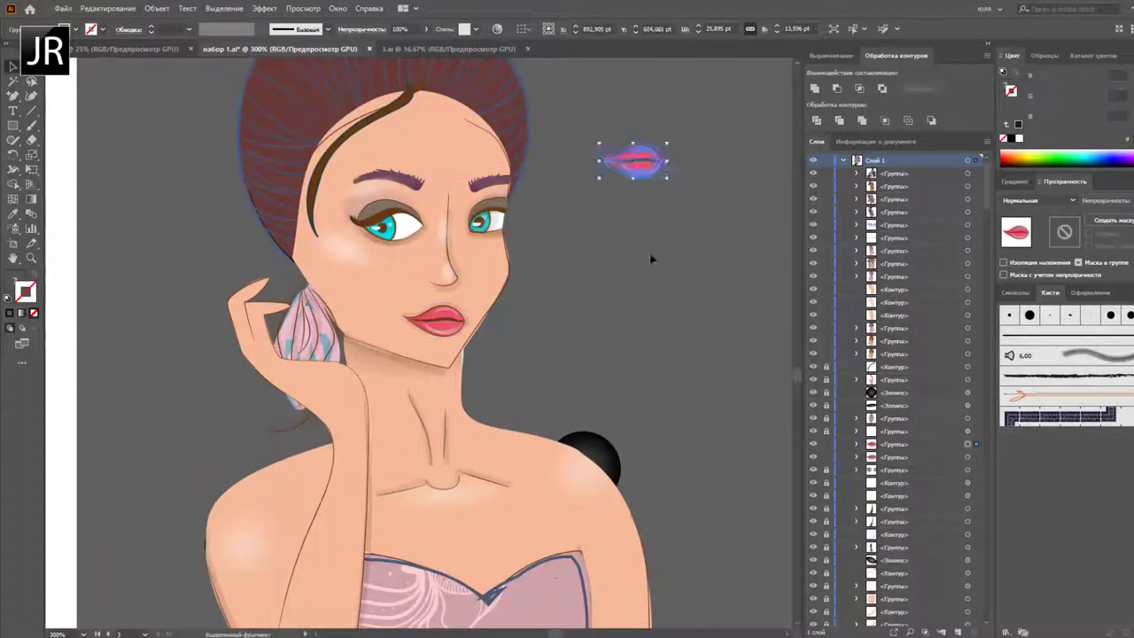
{"action": "left_click", "coordinate": [436, 319]}
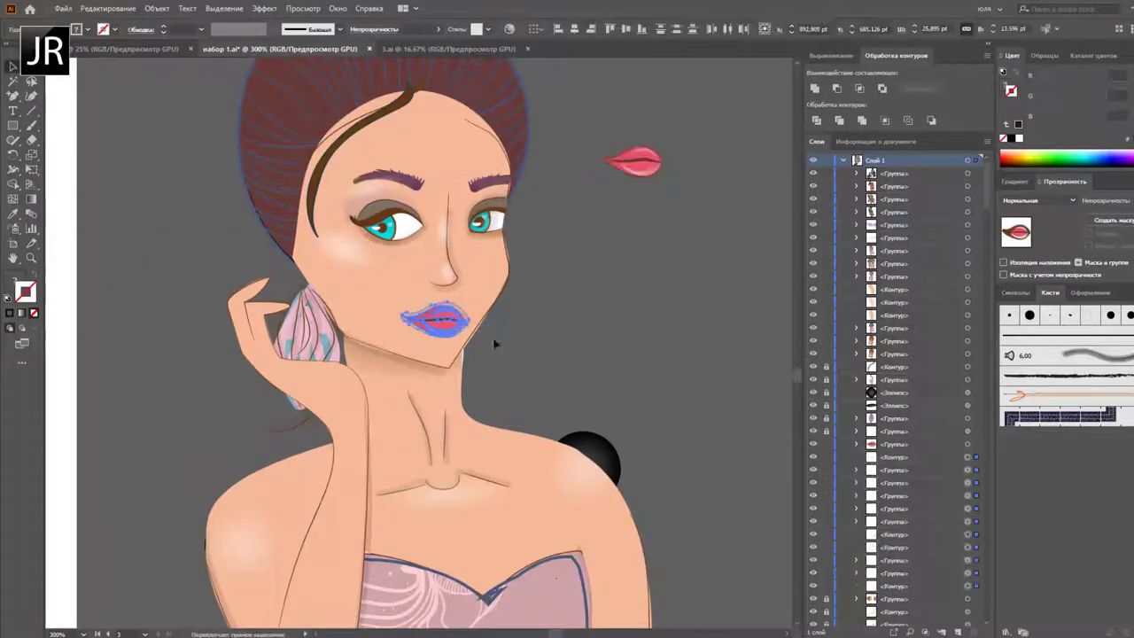
{"action": "left_click_drag", "start_coordinate": [438, 318], "coordinate": [600, 278]}
{"action": "left_click", "coordinate": [590, 316]}
{"action": "left_click", "coordinate": [598, 277]}
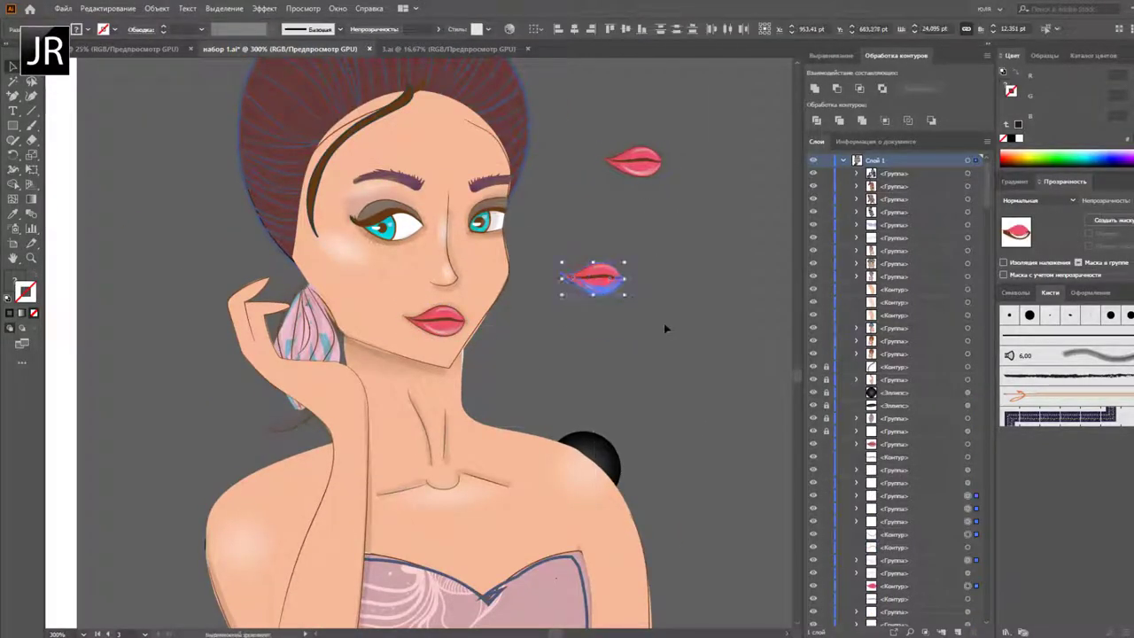
Step: Cut the copy at both tips, drop the lower lip below, and give it a dark outline
{"action": "key", "text": "ctrl+plus"}
{"action": "key", "text": "ctrl+plus"}
{"action": "key", "text": "c"}
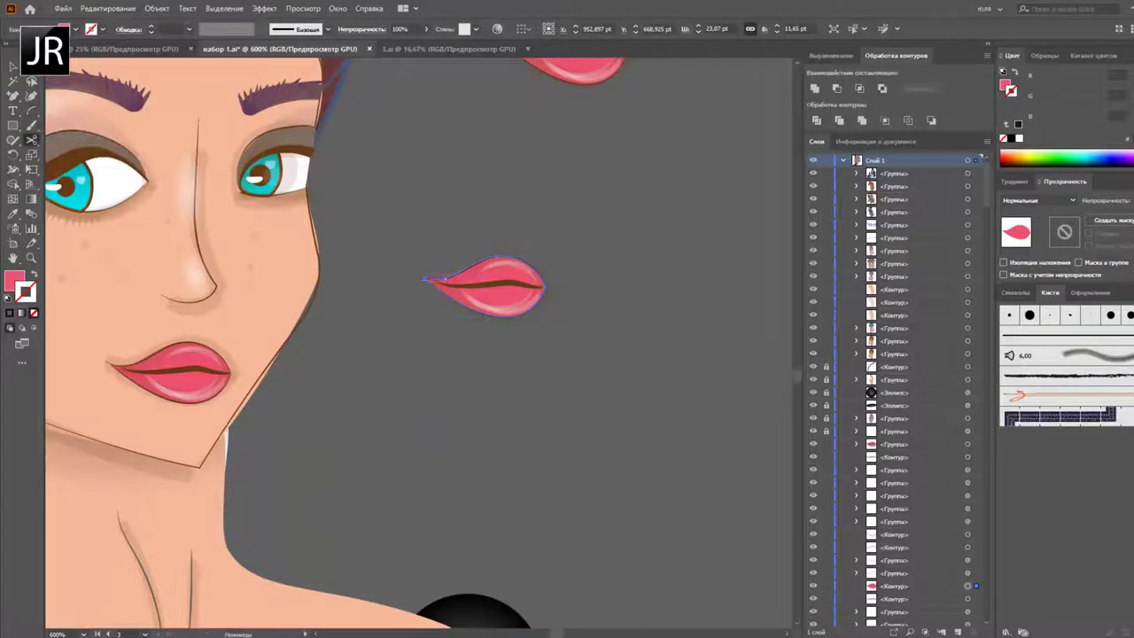
{"action": "left_click", "coordinate": [425, 280]}
{"action": "left_click", "coordinate": [544, 285]}
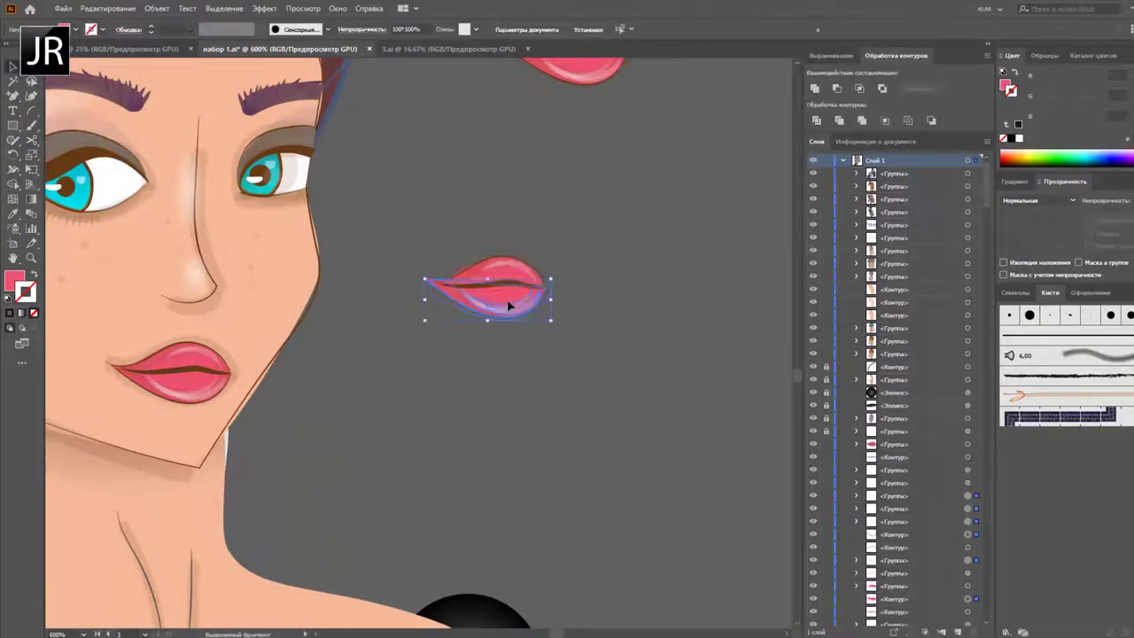
{"action": "left_click_drag", "start_coordinate": [506, 304], "coordinate": [498, 329]}
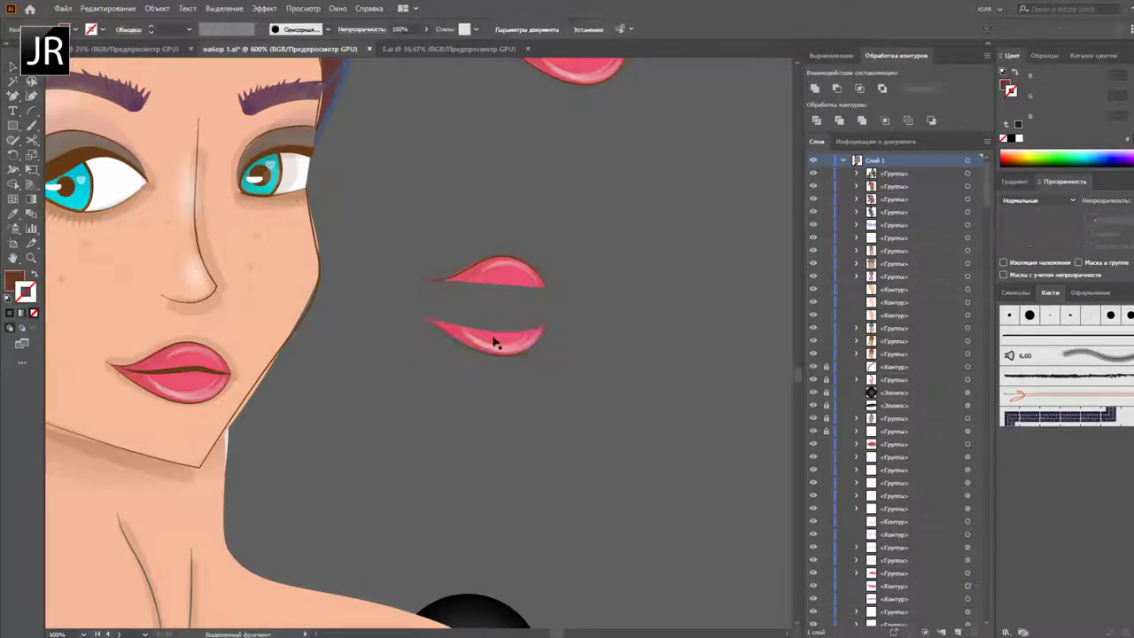
{"action": "left_click", "coordinate": [496, 339]}
{"action": "left_click", "coordinate": [532, 277]}
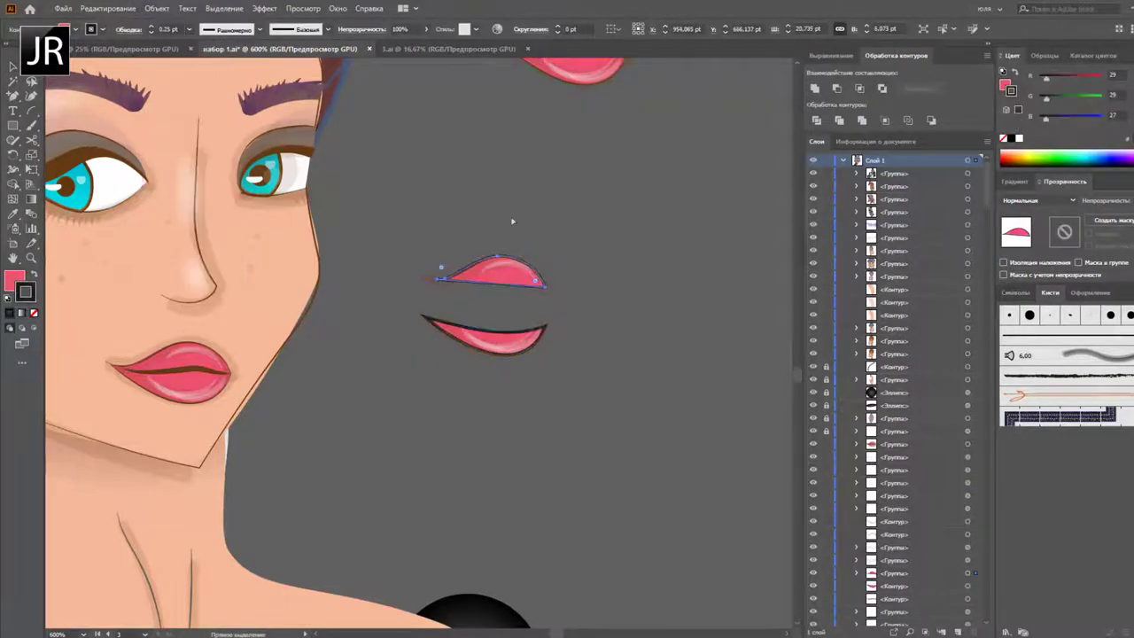
{"action": "scroll", "coordinate": [512, 221], "scroll_direction": "up", "scroll_amount": 2}
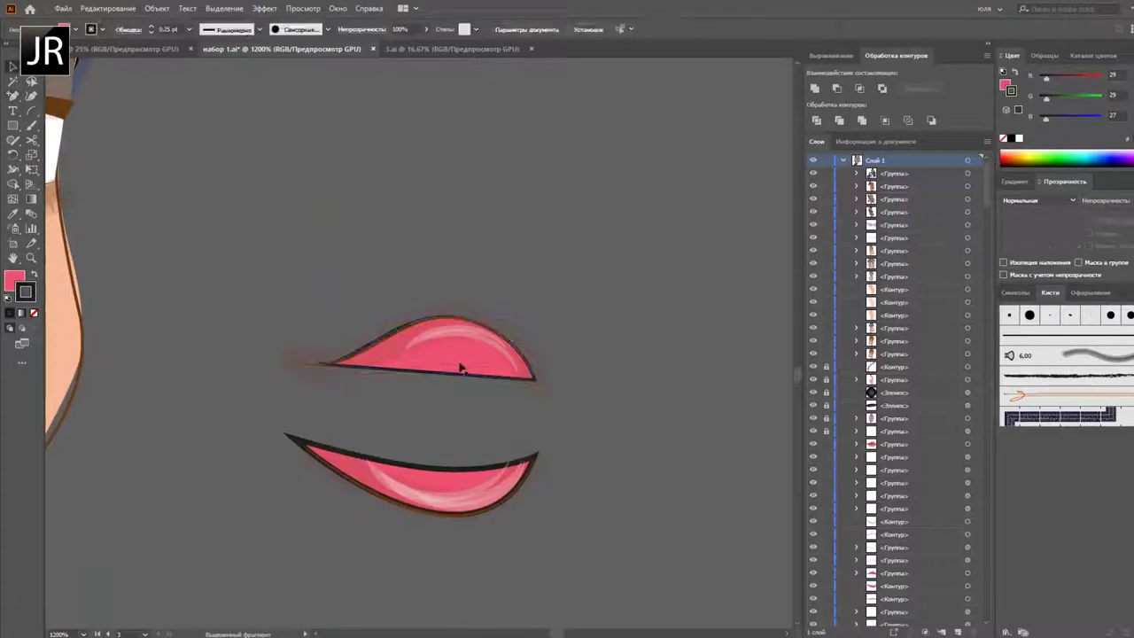
Step: Reshape the upper lip's top, bowed lower edge and left tip
{"action": "left_click_drag", "start_coordinate": [460, 367], "coordinate": [460, 246]}
{"action": "left_click_drag", "start_coordinate": [466, 203], "coordinate": [499, 204]}
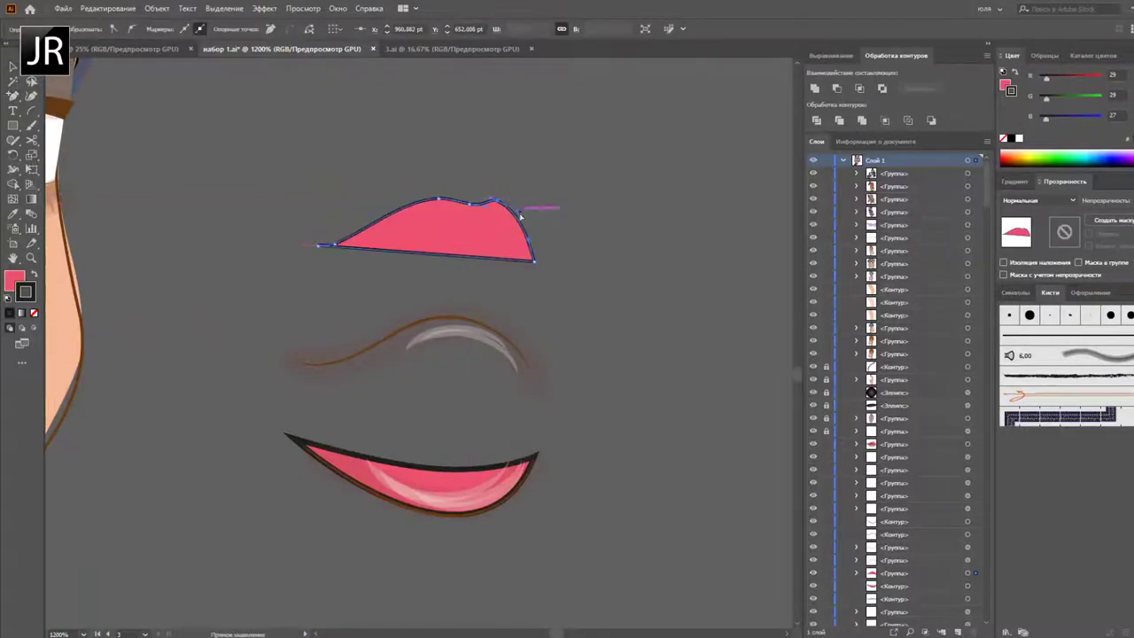
{"action": "left_click", "coordinate": [462, 261]}
{"action": "left_click_drag", "start_coordinate": [461, 261], "coordinate": [461, 238]}
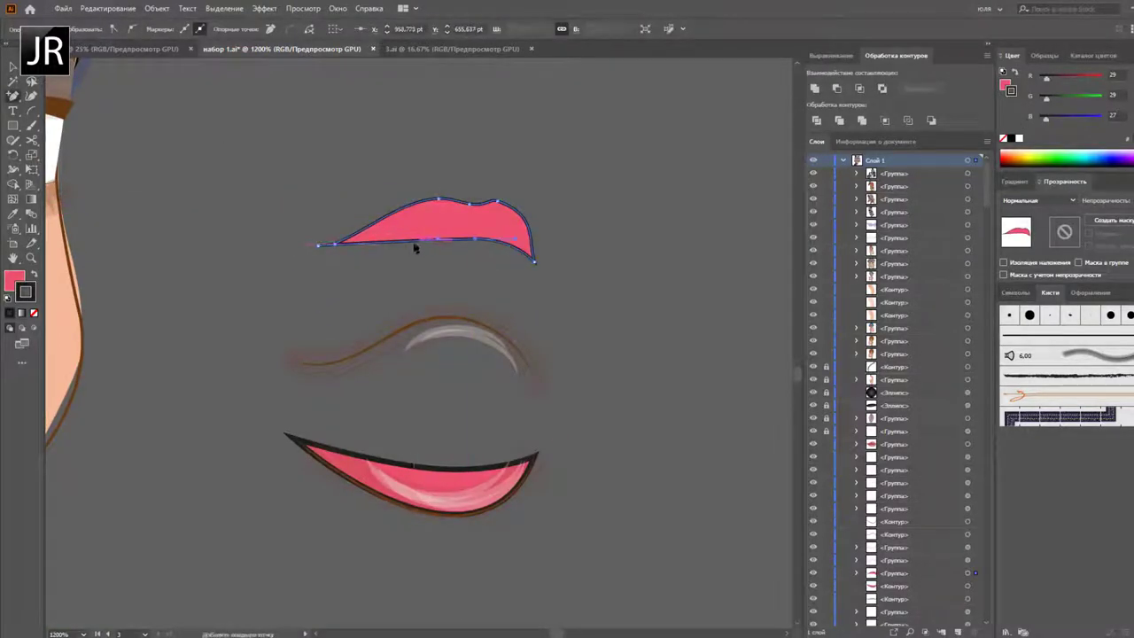
{"action": "left_click_drag", "start_coordinate": [399, 257], "coordinate": [400, 256]}
{"action": "left_click_drag", "start_coordinate": [314, 264], "coordinate": [301, 248]}
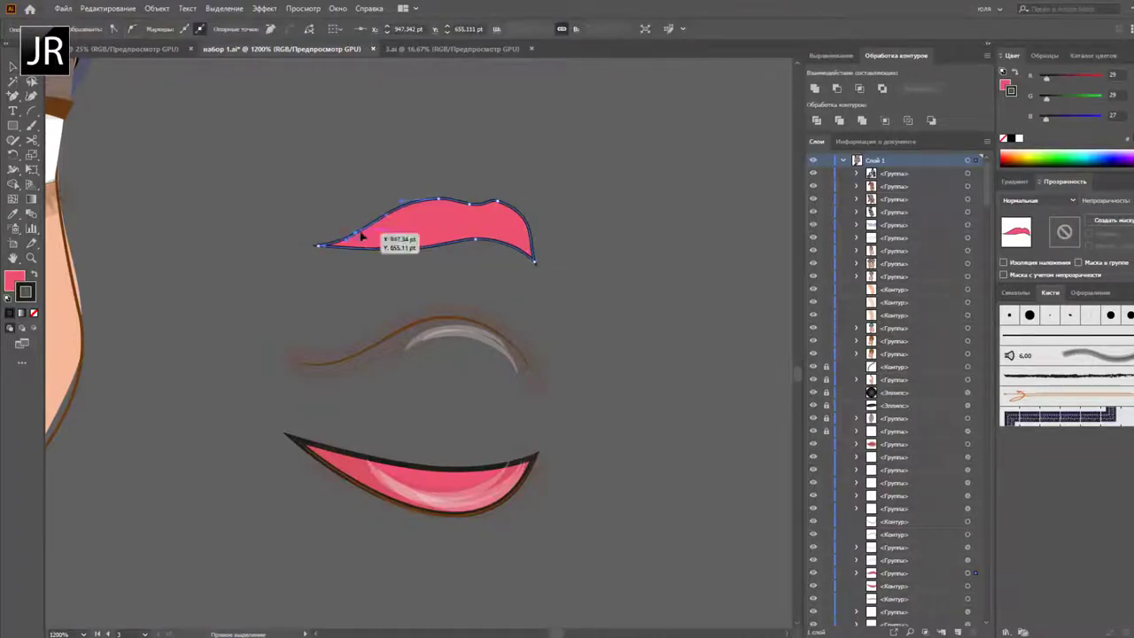
{"action": "left_click_drag", "start_coordinate": [507, 206], "coordinate": [507, 206]}
Step: Refine the upper lip's lower-right and top-edge anchors
{"action": "left_click", "coordinate": [337, 8]}
{"action": "key", "text": "Escape"}
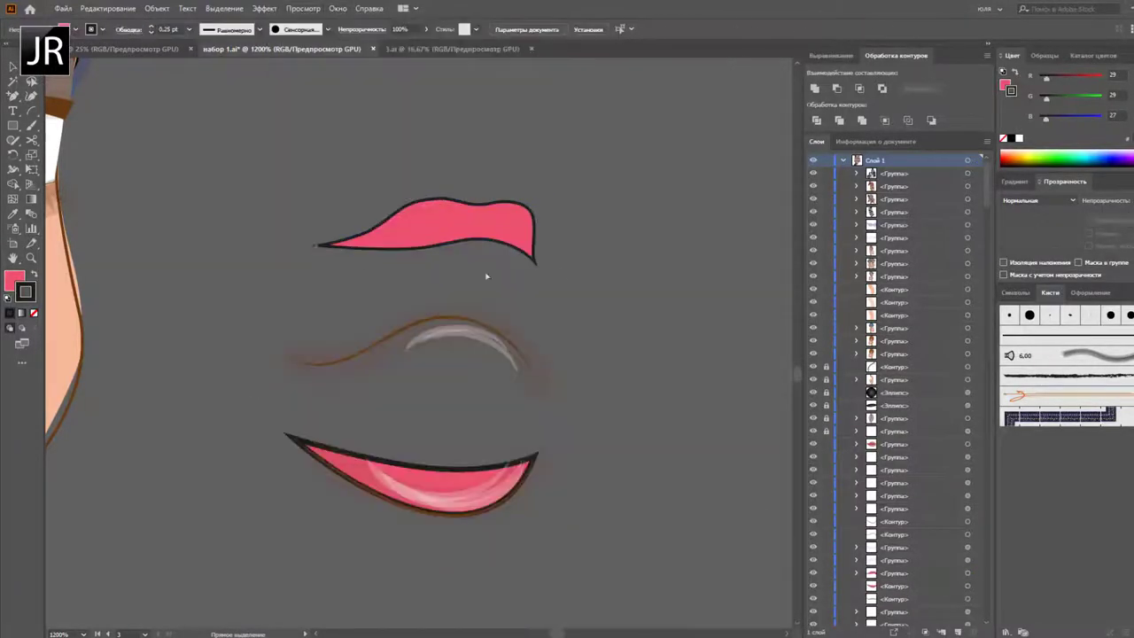
{"action": "left_click_drag", "start_coordinate": [530, 259], "coordinate": [530, 256]}
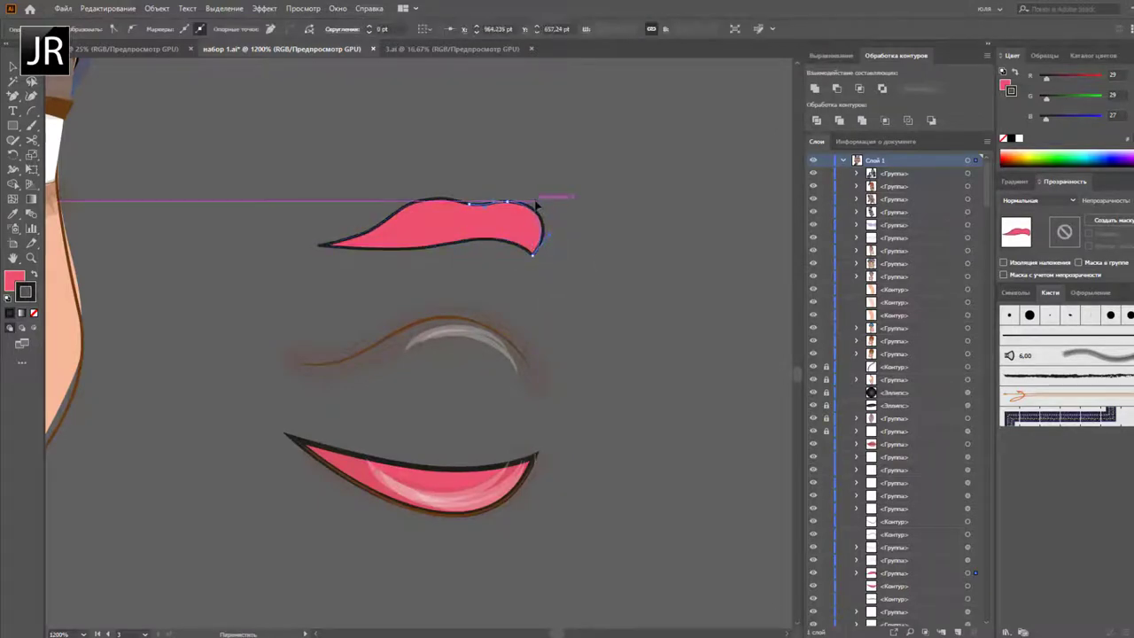
{"action": "left_click_drag", "start_coordinate": [447, 201], "coordinate": [457, 202]}
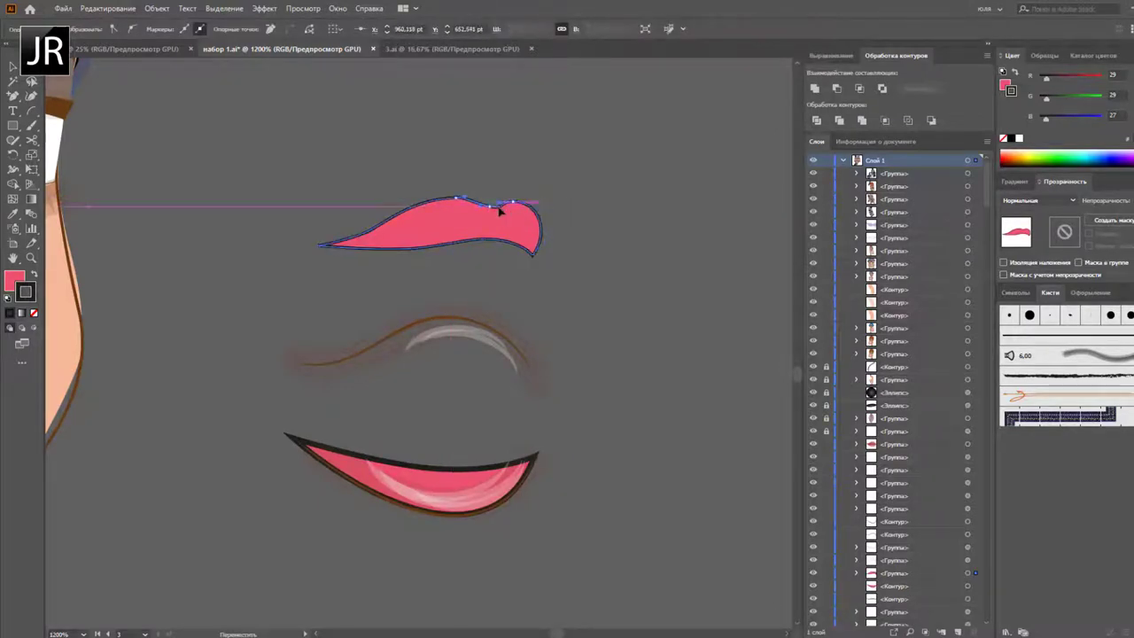
{"action": "left_click", "coordinate": [501, 210]}
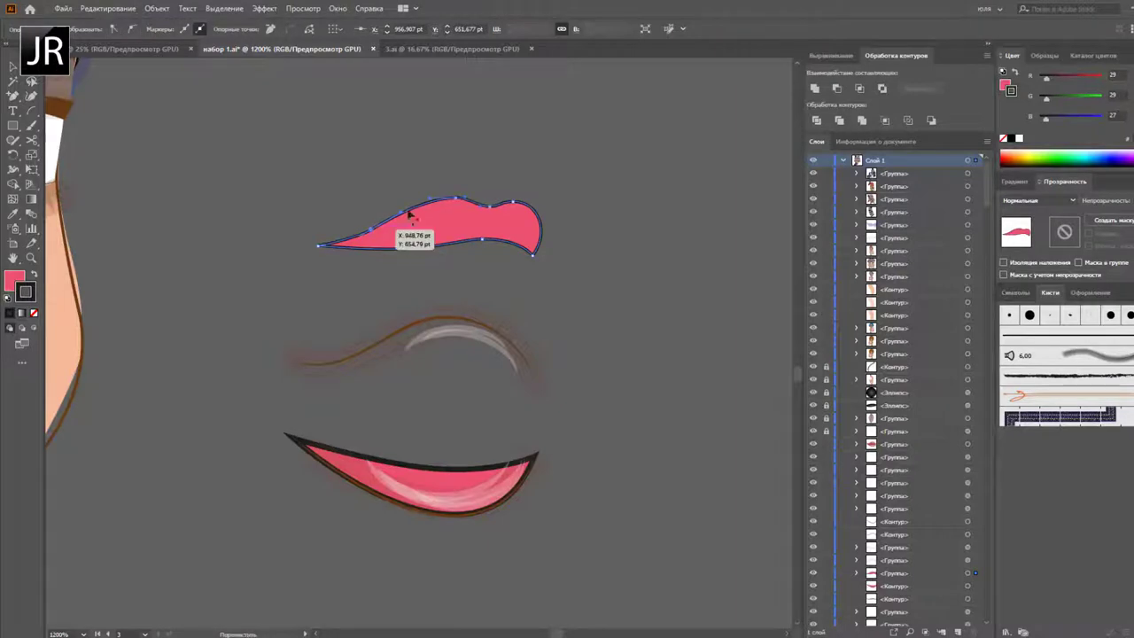
{"action": "left_click", "coordinate": [214, 175]}
Step: Add a white ellipse behind the lips as teeth, fitted into the gap
{"action": "key", "text": "l"}
{"action": "left_click_drag", "start_coordinate": [266, 214], "coordinate": [510, 284]}
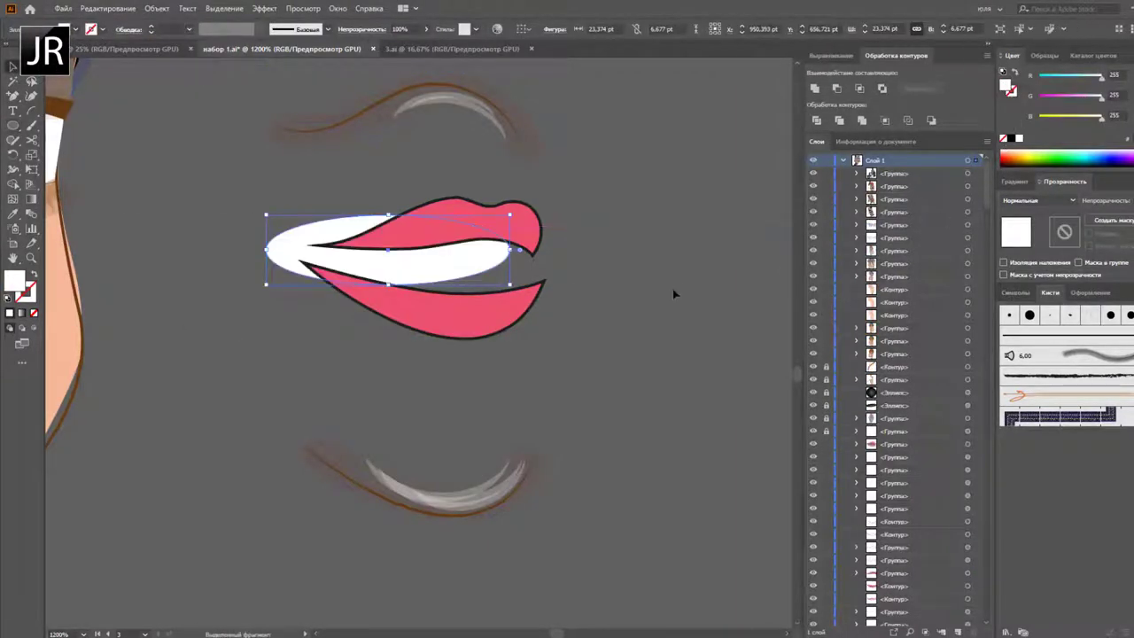
{"action": "key", "text": "ctrl+["}
{"action": "key", "text": "a"}
{"action": "left_click_drag", "start_coordinate": [291, 254], "coordinate": [304, 265]}
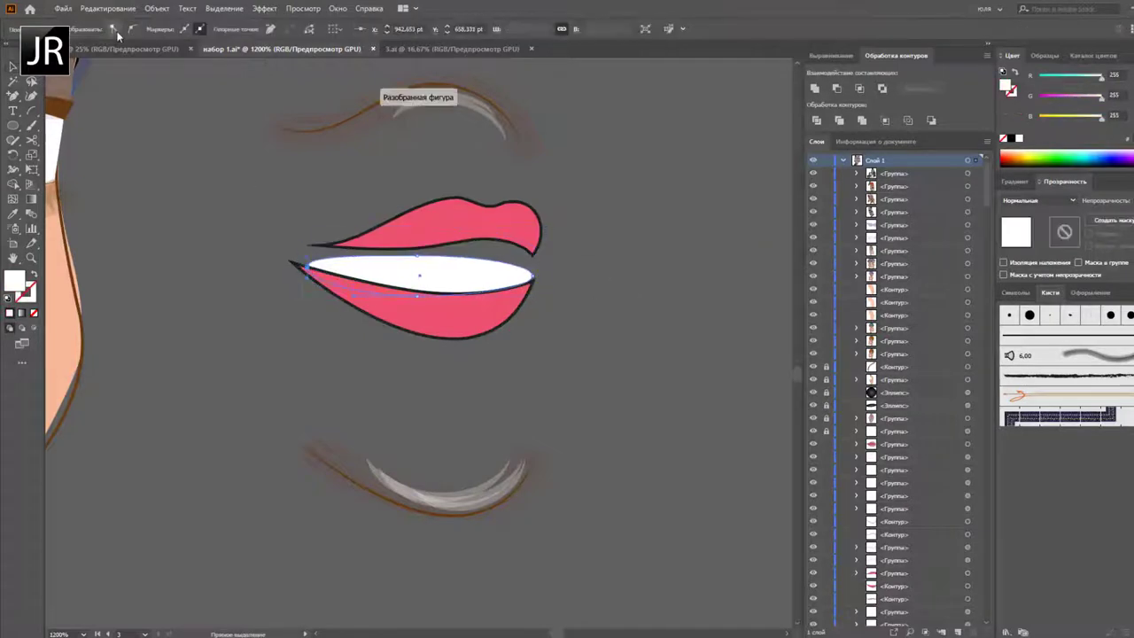
{"action": "key", "text": "v"}
{"action": "left_click_drag", "start_coordinate": [501, 225], "coordinate": [506, 240]}
{"action": "left_click", "coordinate": [583, 295]}
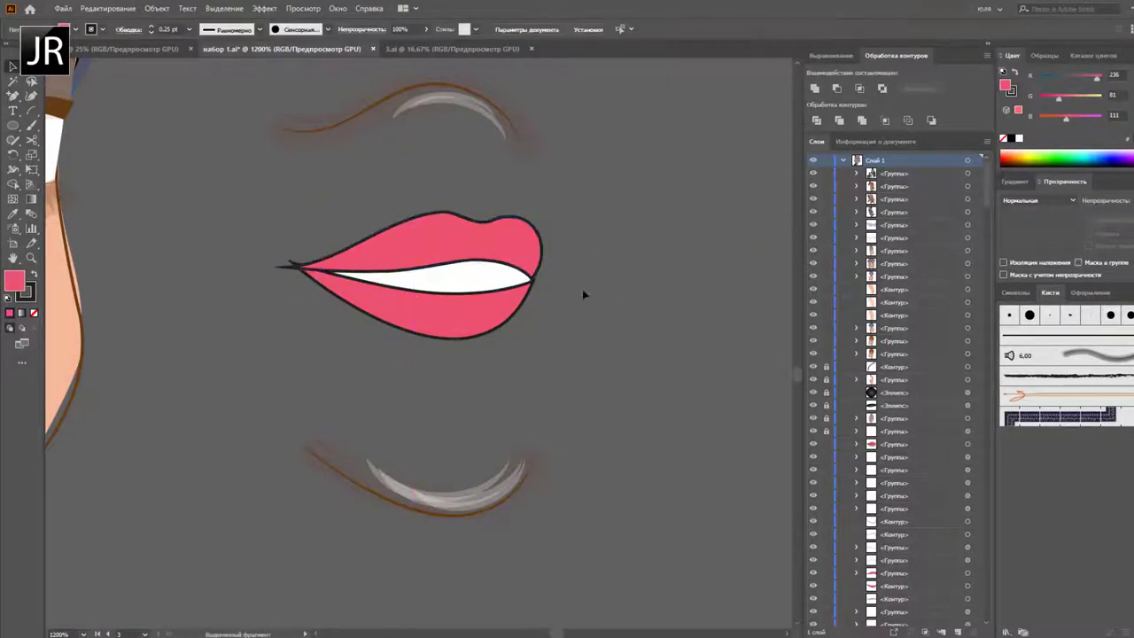
Step: Swap the closed lips on the face for a copy of the open-mouth lips
{"action": "scroll", "coordinate": [583, 295], "scroll_direction": "down", "scroll_amount": 5}
{"action": "left_click_drag", "start_coordinate": [433, 283], "coordinate": [225, 345]}
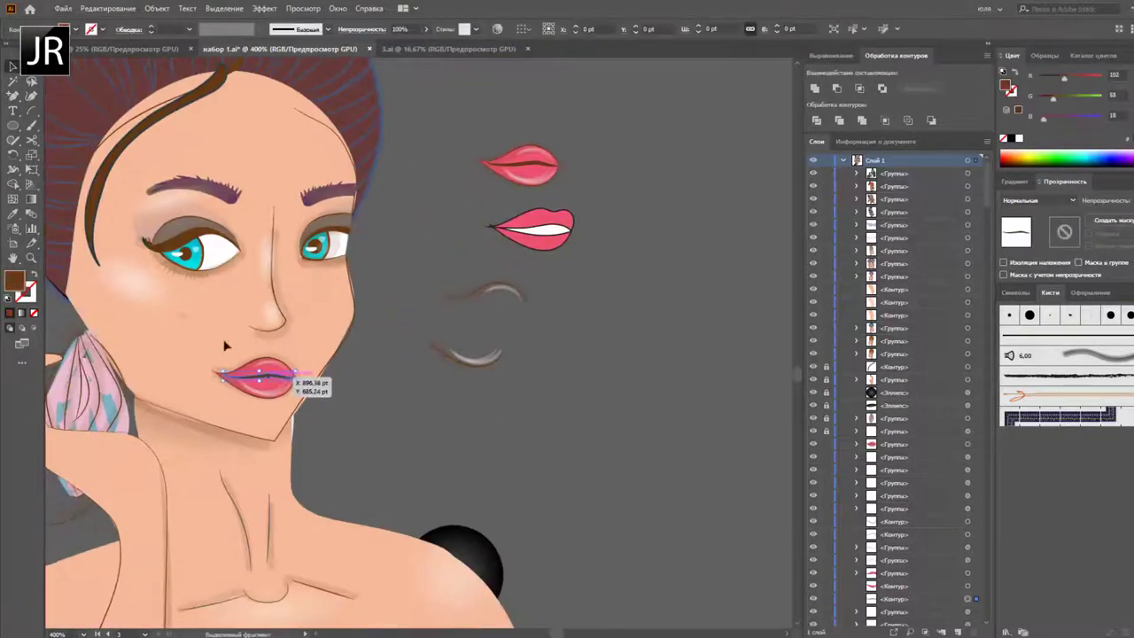
{"action": "left_click_drag", "start_coordinate": [257, 381], "coordinate": [637, 292]}
{"action": "left_click_drag", "start_coordinate": [531, 228], "coordinate": [266, 381]}
{"action": "scroll", "coordinate": [387, 387], "scroll_direction": "up", "scroll_amount": 1}
{"action": "scroll", "coordinate": [387, 387], "scroll_direction": "up", "scroll_amount": 1}
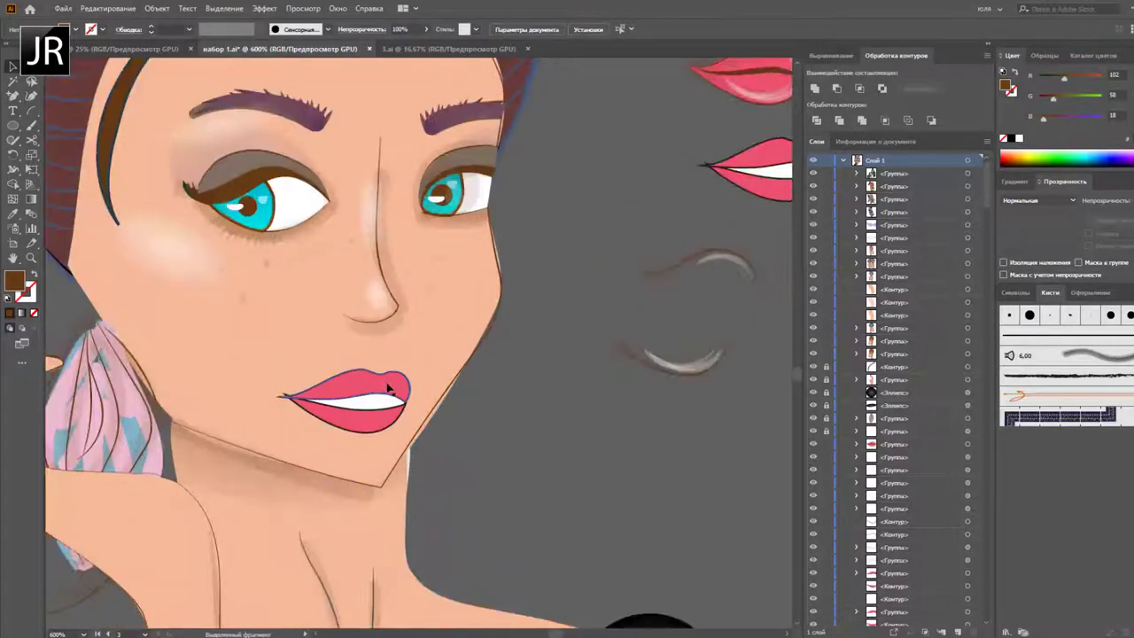
{"action": "left_click", "coordinate": [387, 387]}
Step: Apply an Arc warp to the lips on the face
{"action": "left_click", "coordinate": [264, 8]}
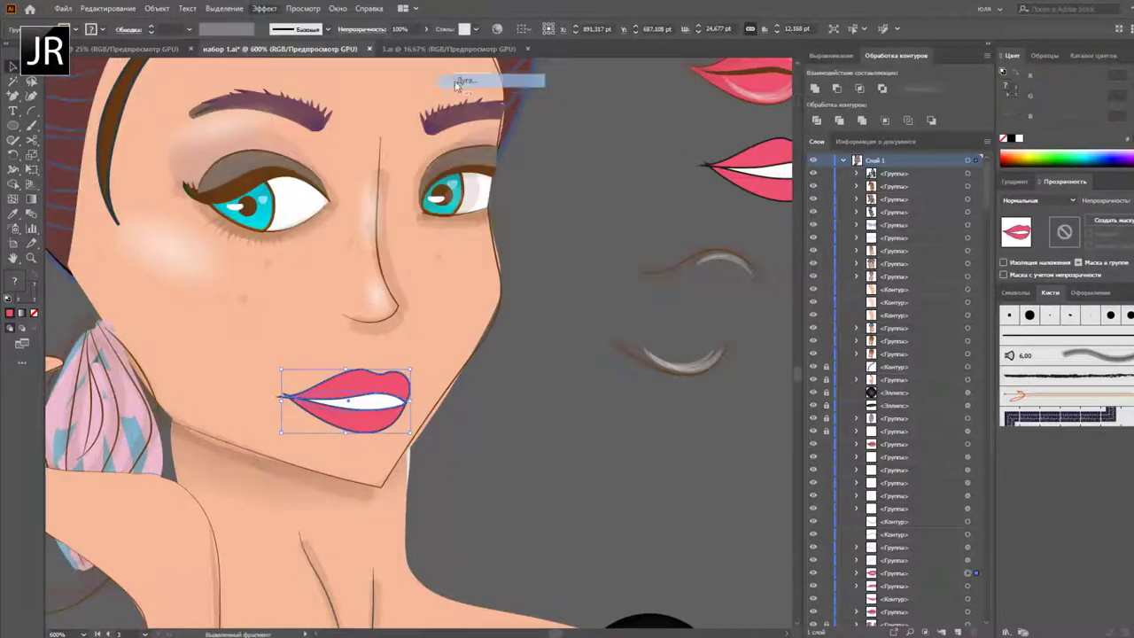
{"action": "left_click", "coordinate": [456, 84]}
{"action": "key", "text": "Return"}
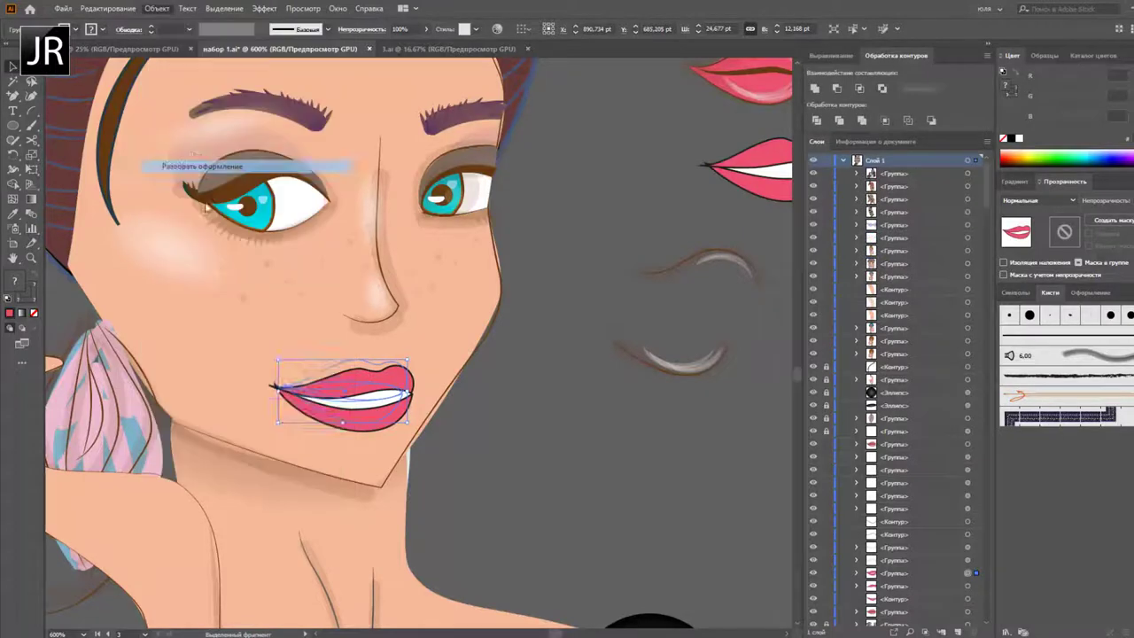
{"action": "scroll", "coordinate": [470, 446], "scroll_direction": "down", "scroll_amount": 5}
{"action": "scroll", "coordinate": [470, 445], "scroll_direction": "up", "scroll_amount": 5}
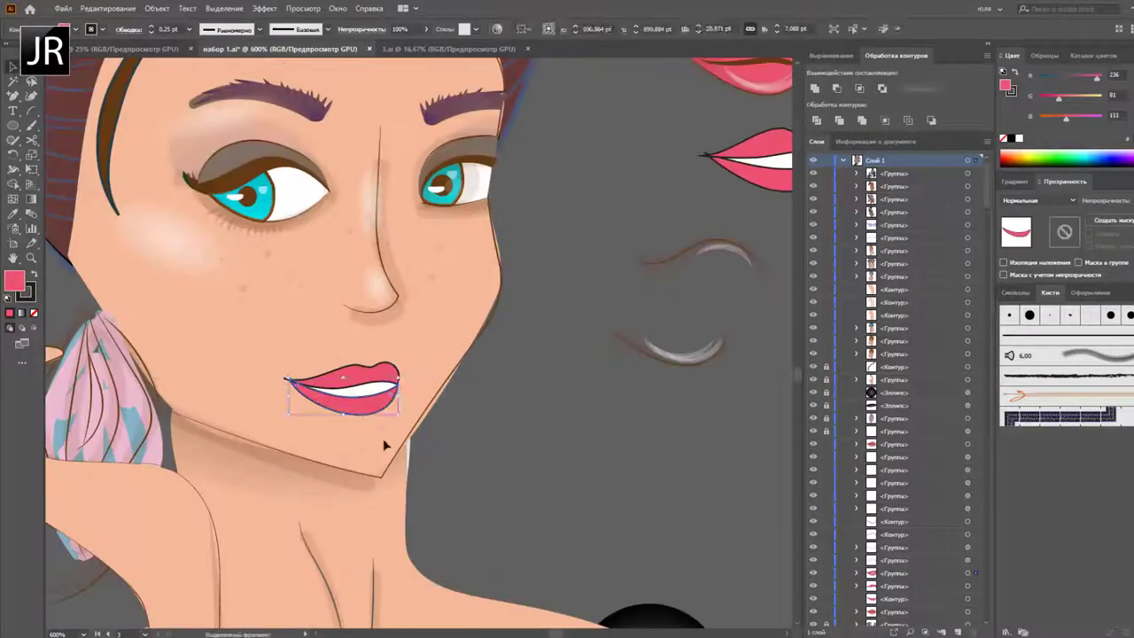
Step: Reshape the lower lip's left corner and right-end anchor
{"action": "key", "text": "a"}
{"action": "left_click", "coordinate": [358, 403]}
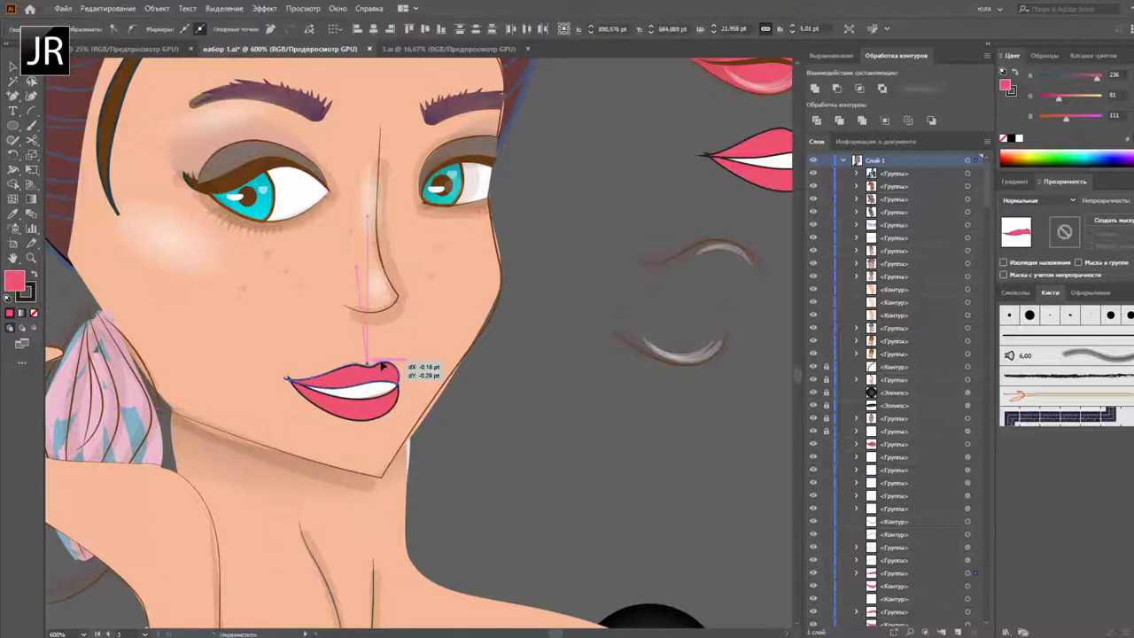
{"action": "left_click_drag", "start_coordinate": [397, 387], "coordinate": [300, 398]}
{"action": "left_click", "coordinate": [395, 413]}
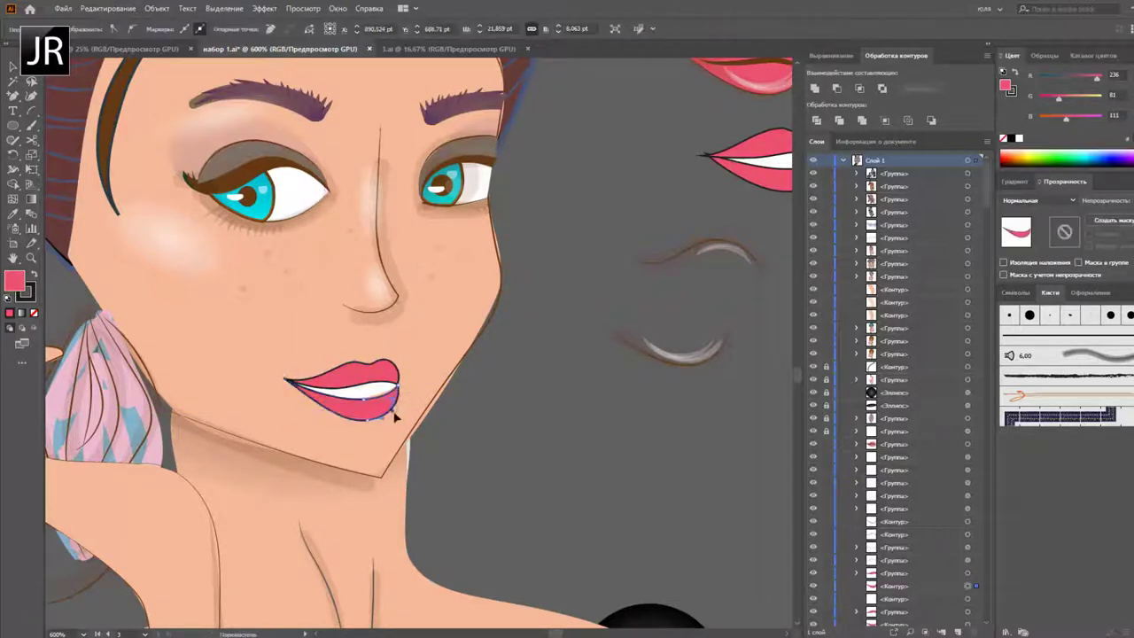
{"action": "left_click_drag", "start_coordinate": [373, 429], "coordinate": [344, 400]}
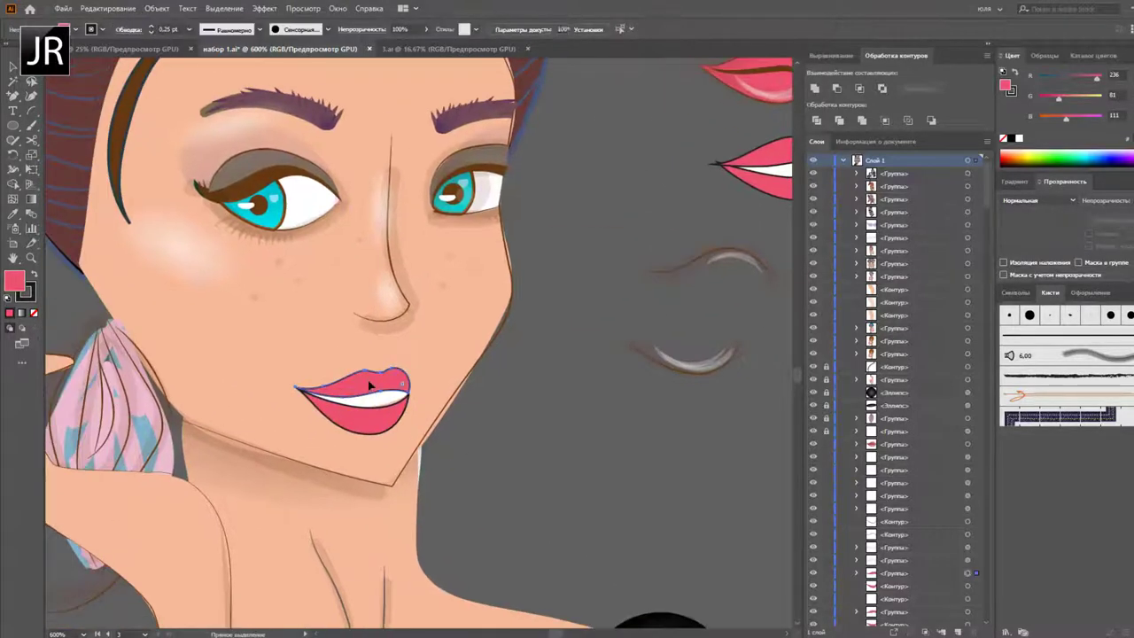
{"action": "left_click", "coordinate": [480, 434]}
Step: Adjust the upper-lip corner of the mouth
{"action": "scroll", "coordinate": [381, 408], "scroll_direction": "up", "scroll_amount": 3}
{"action": "left_click", "coordinate": [429, 386]}
{"action": "left_click_drag", "start_coordinate": [428, 376], "coordinate": [460, 364]}
{"action": "scroll", "coordinate": [450, 398], "scroll_direction": "up", "scroll_amount": 4}
Step: Tidy the corner where the teeth meet the lips
{"action": "scroll", "coordinate": [516, 416], "scroll_direction": "down", "scroll_amount": 5}
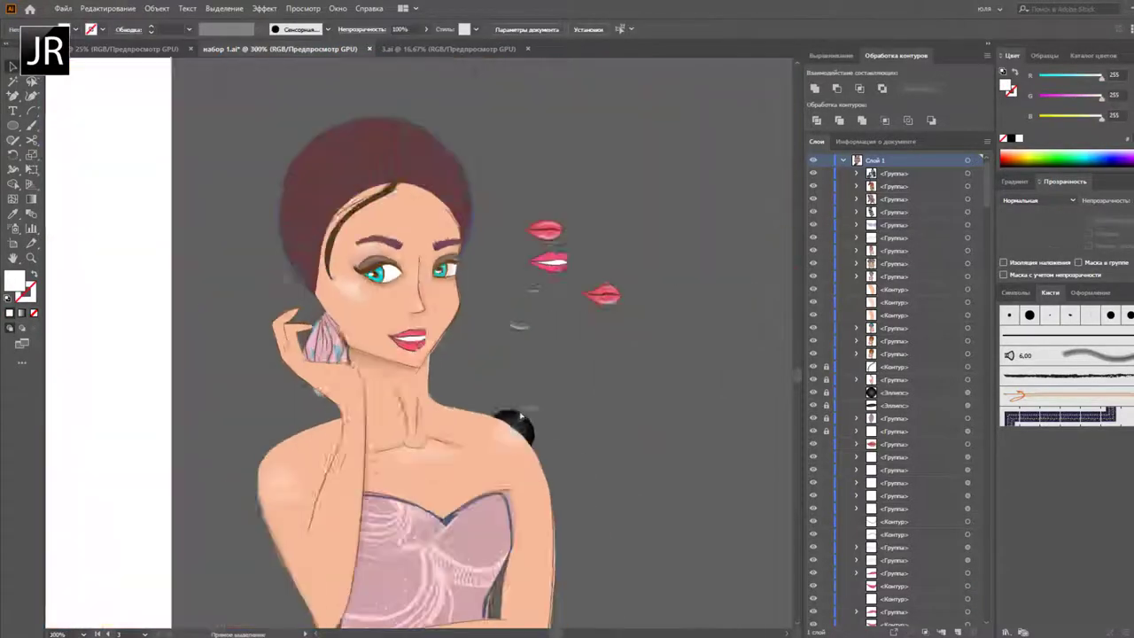
{"action": "scroll", "coordinate": [405, 329], "scroll_direction": "up", "scroll_amount": 1}
{"action": "scroll", "coordinate": [448, 286], "scroll_direction": "up", "scroll_amount": 4}
{"action": "left_click_drag", "start_coordinate": [470, 285], "coordinate": [469, 283]}
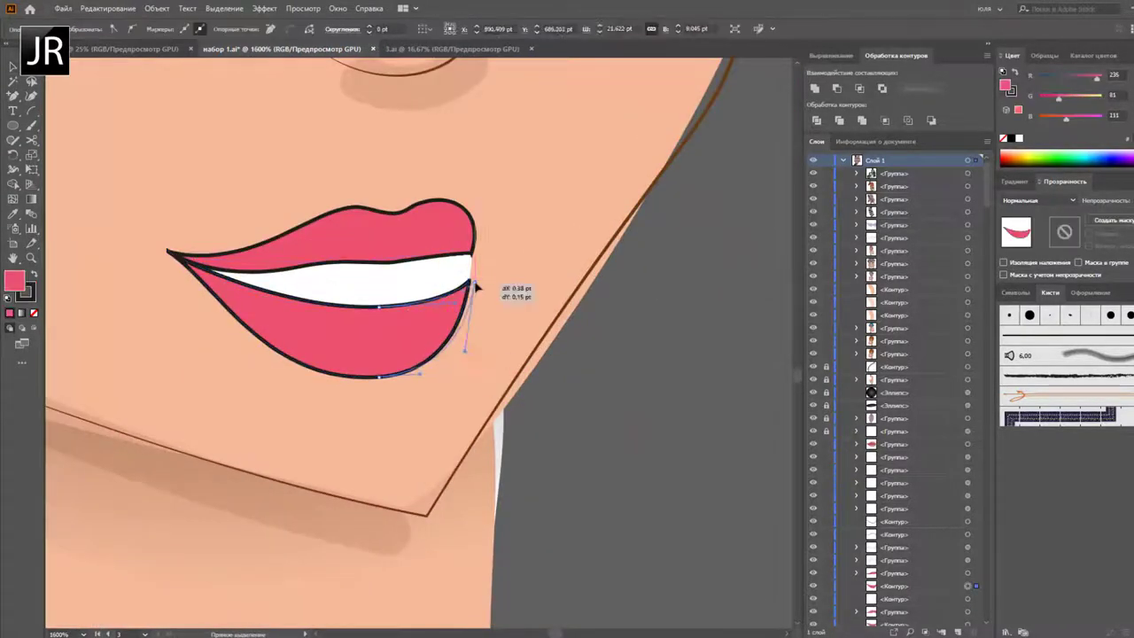
{"action": "scroll", "coordinate": [468, 284], "scroll_direction": "down", "scroll_amount": 5}
{"action": "scroll", "coordinate": [434, 286], "scroll_direction": "up", "scroll_amount": 3}
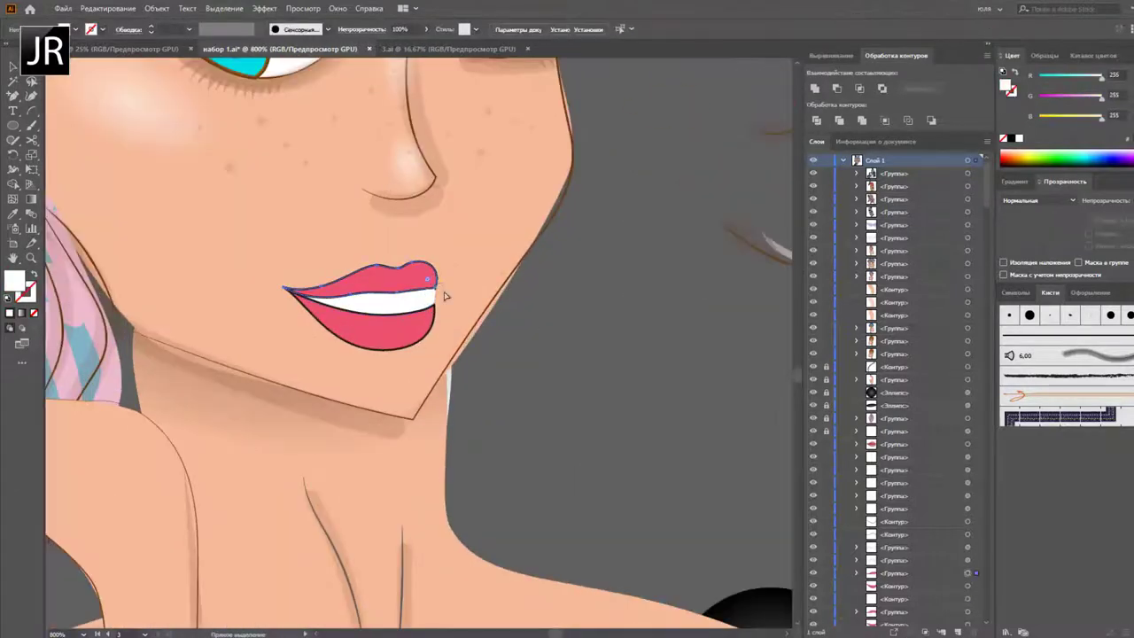
Step: Nudge the whole lips group slightly into place on the face
{"action": "left_click", "coordinate": [425, 299]}
{"action": "left_click", "coordinate": [381, 330]}
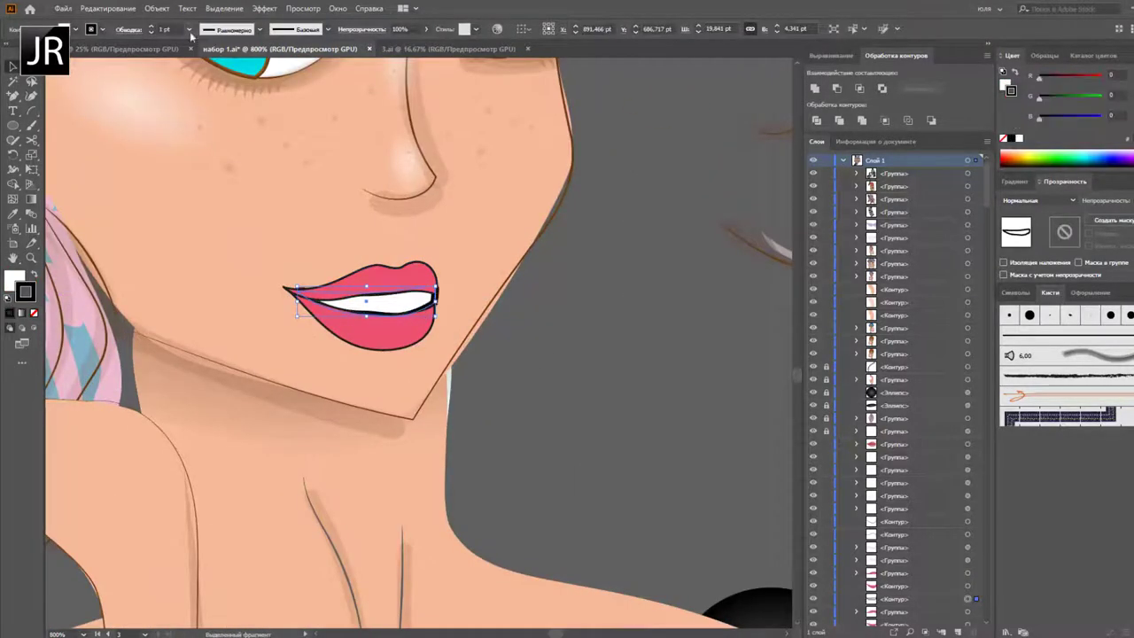
{"action": "scroll", "coordinate": [562, 337], "scroll_direction": "down", "scroll_amount": 2}
{"action": "scroll", "coordinate": [537, 375], "scroll_direction": "down", "scroll_amount": 2}
{"action": "scroll", "coordinate": [365, 340], "scroll_direction": "up", "scroll_amount": 3}
{"action": "scroll", "coordinate": [364, 340], "scroll_direction": "down", "scroll_amount": 1}
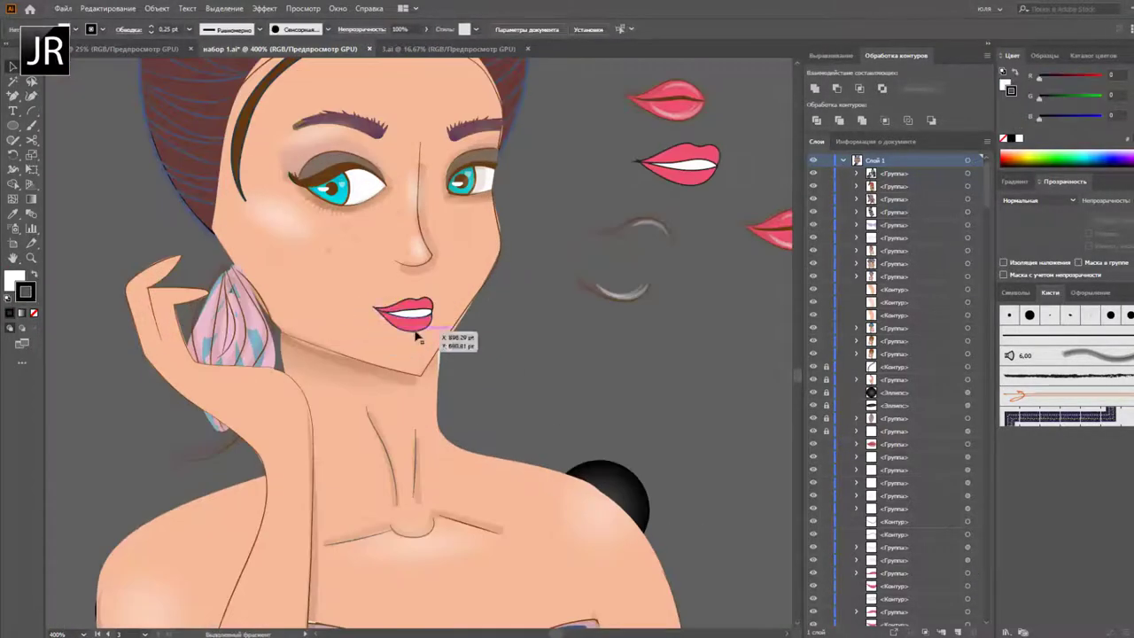
{"action": "left_click_drag", "start_coordinate": [425, 329], "coordinate": [452, 326]}
{"action": "left_click", "coordinate": [476, 367]}
Step: Reshape the upper lip's curve and top edge
{"action": "scroll", "coordinate": [482, 369], "scroll_direction": "up", "scroll_amount": 2}
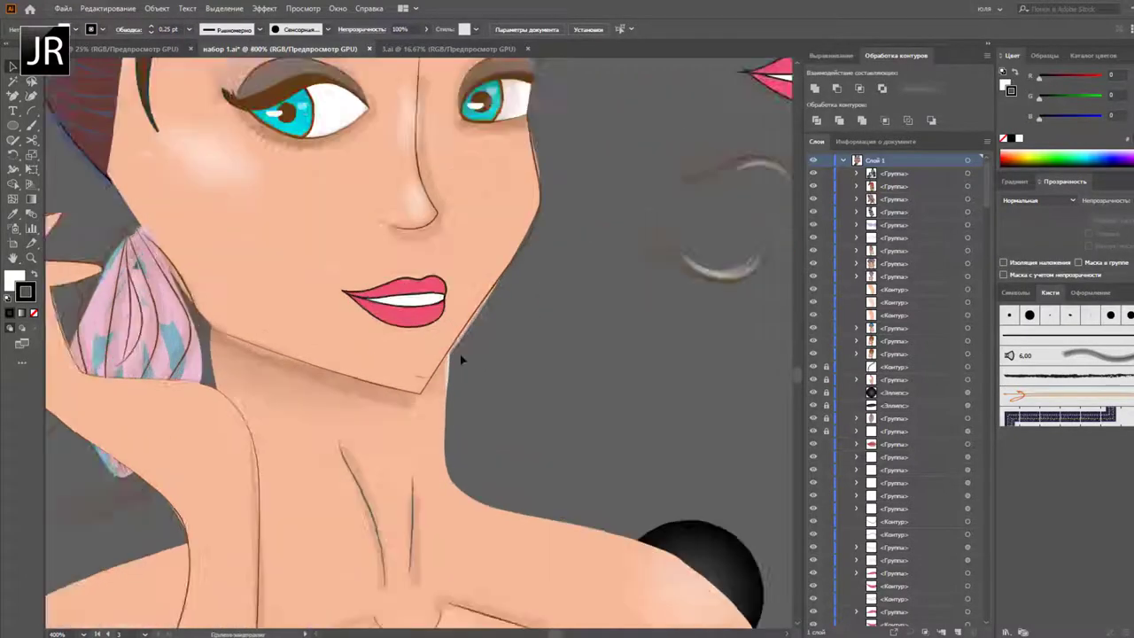
{"action": "scroll", "coordinate": [458, 354], "scroll_direction": "up", "scroll_amount": 1}
{"action": "left_click", "coordinate": [407, 261]}
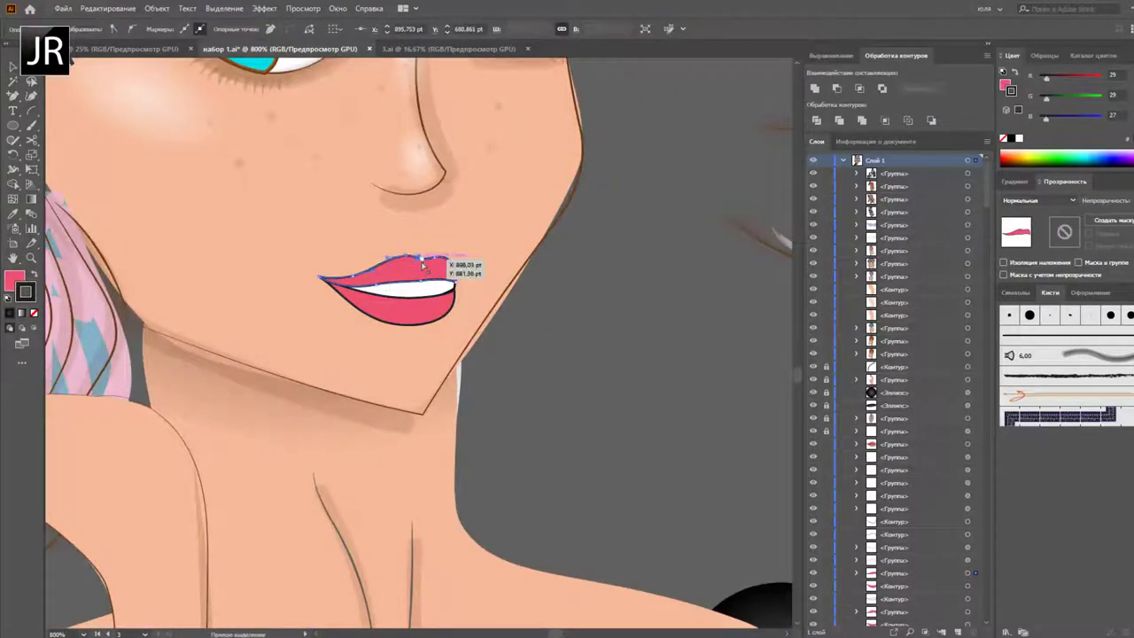
{"action": "scroll", "coordinate": [390, 312], "scroll_direction": "up", "scroll_amount": 2}
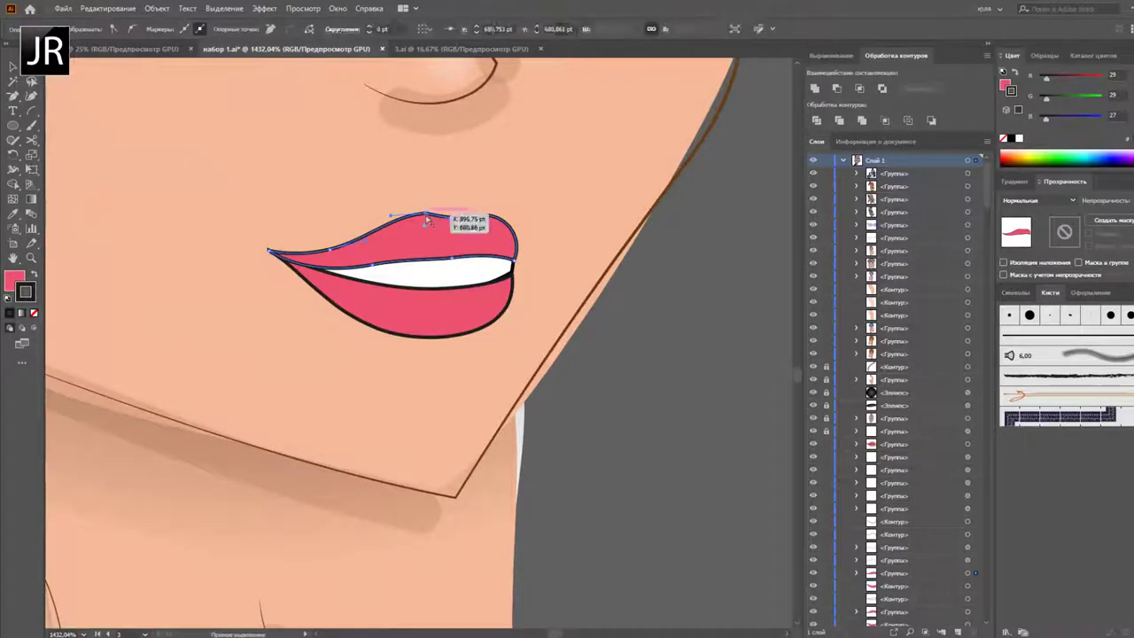
{"action": "left_click", "coordinate": [425, 217]}
{"action": "left_click_drag", "start_coordinate": [476, 221], "coordinate": [479, 223]}
{"action": "left_click", "coordinate": [551, 273]}
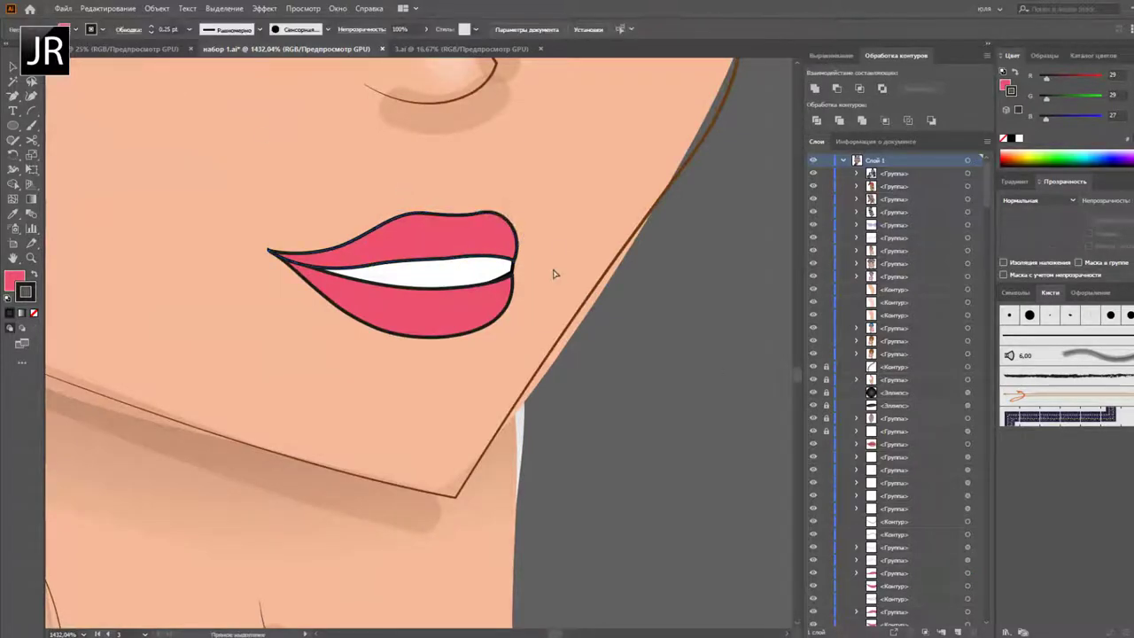
{"action": "scroll", "coordinate": [551, 273], "scroll_direction": "down", "scroll_amount": 4}
{"action": "scroll", "coordinate": [531, 266], "scroll_direction": "up", "scroll_amount": 4}
{"action": "left_click_drag", "start_coordinate": [396, 257], "coordinate": [434, 255]}
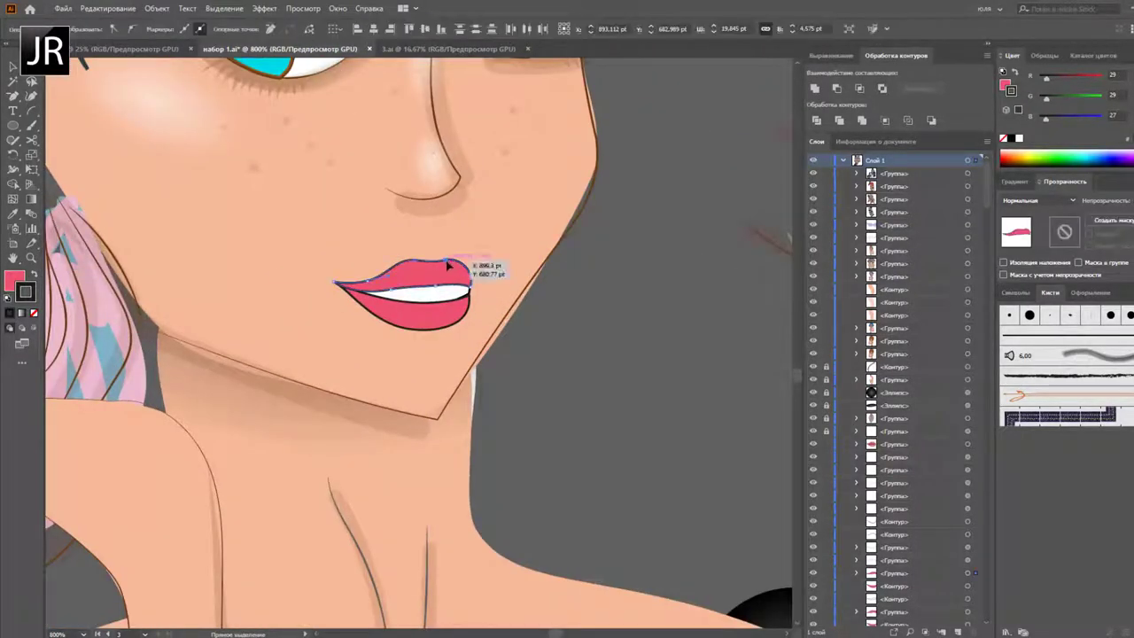
{"action": "scroll", "coordinate": [434, 265], "scroll_direction": "down", "scroll_amount": 4}
{"action": "scroll", "coordinate": [401, 297], "scroll_direction": "up", "scroll_amount": 4}
{"action": "left_click", "coordinate": [400, 298]}
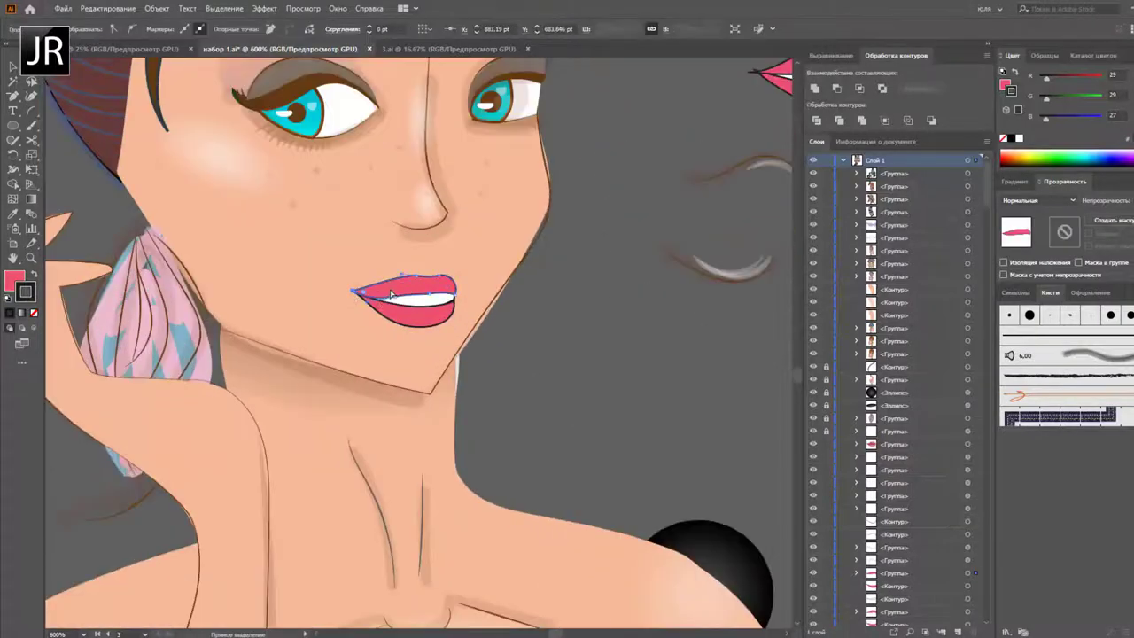
{"action": "scroll", "coordinate": [461, 339], "scroll_direction": "up", "scroll_amount": 1}
Step: Adjust a lower-lip anchor near the mouth corner
{"action": "scroll", "coordinate": [416, 408], "scroll_direction": "down", "scroll_amount": 4}
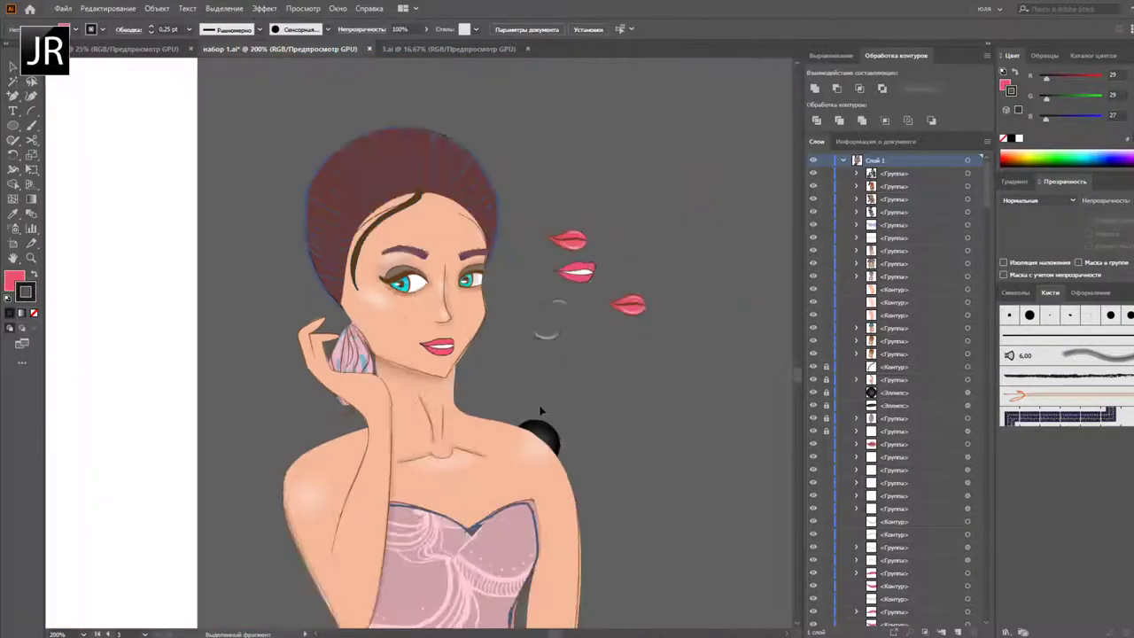
{"action": "scroll", "coordinate": [443, 390], "scroll_direction": "up", "scroll_amount": 4}
{"action": "left_click_drag", "start_coordinate": [447, 397], "coordinate": [455, 401]}
{"action": "key", "text": "ctrl+shift+a"}
{"action": "scroll", "coordinate": [403, 403], "scroll_direction": "down", "scroll_amount": 4}
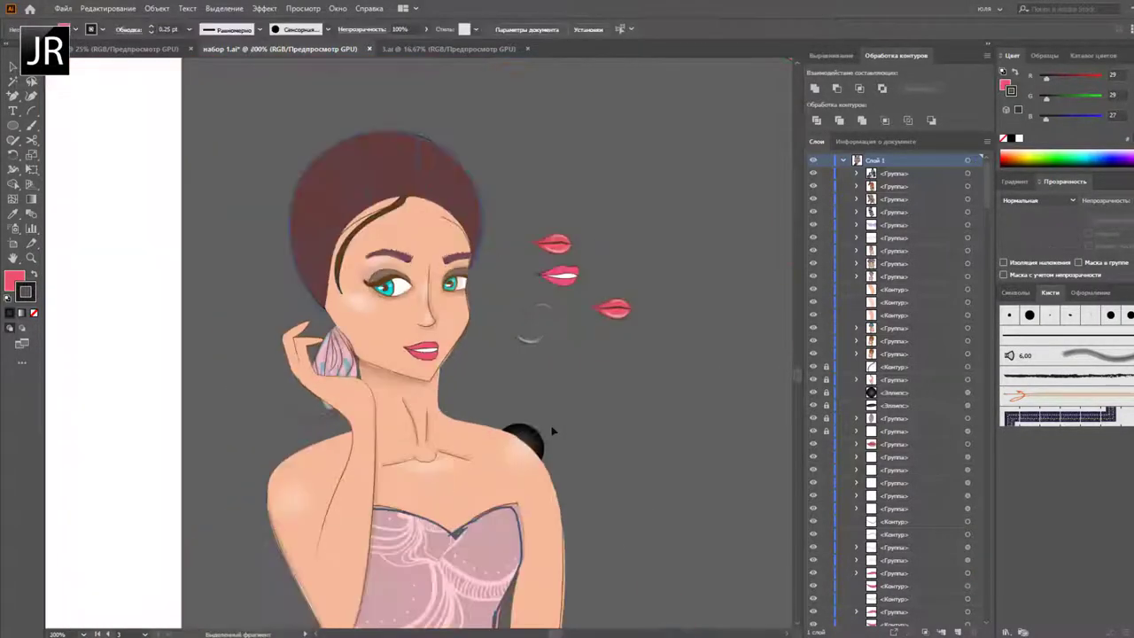
{"action": "scroll", "coordinate": [498, 401], "scroll_direction": "up", "scroll_amount": 4}
{"action": "scroll", "coordinate": [449, 396], "scroll_direction": "down", "scroll_amount": 4}
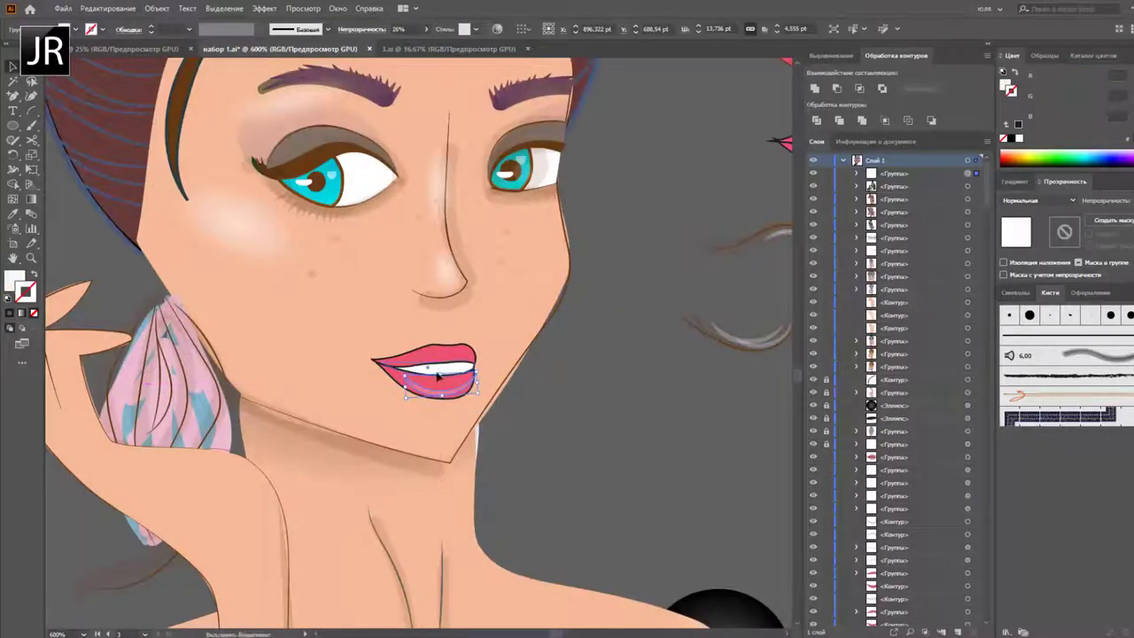
{"action": "scroll", "coordinate": [409, 396], "scroll_direction": "up", "scroll_amount": 4}
{"action": "key", "text": "ctrl+shift+a"}
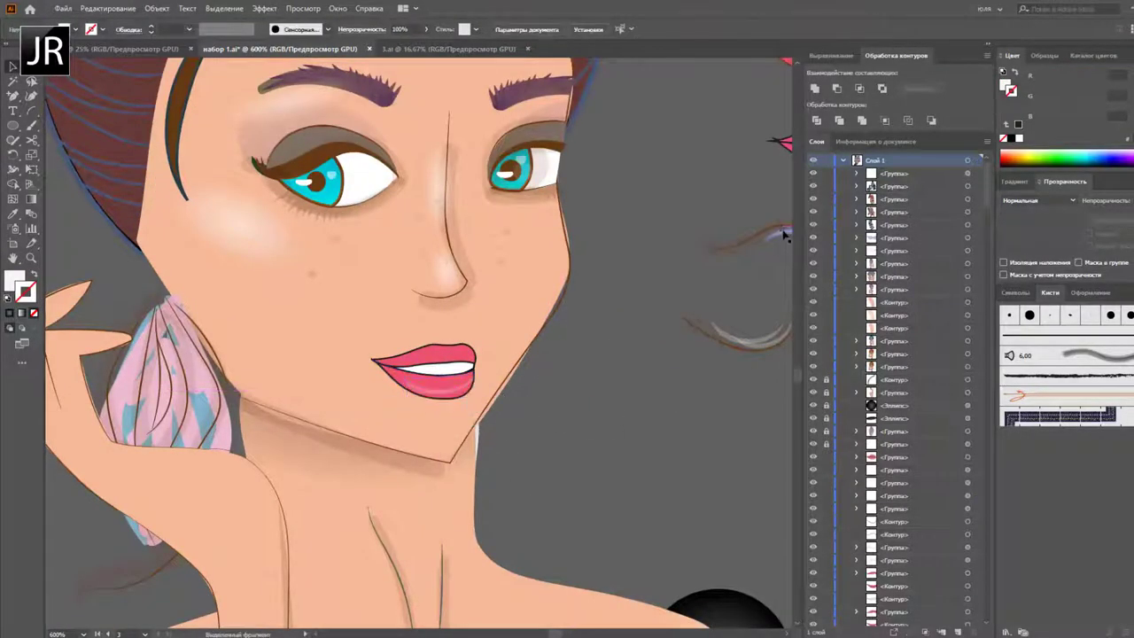
{"action": "scroll", "coordinate": [433, 353], "scroll_direction": "down", "scroll_amount": 4}
{"action": "scroll", "coordinate": [436, 354], "scroll_direction": "up", "scroll_amount": 4}
Step: Reposition the small stroke at the lips' right corner
{"action": "left_click", "coordinate": [475, 354]}
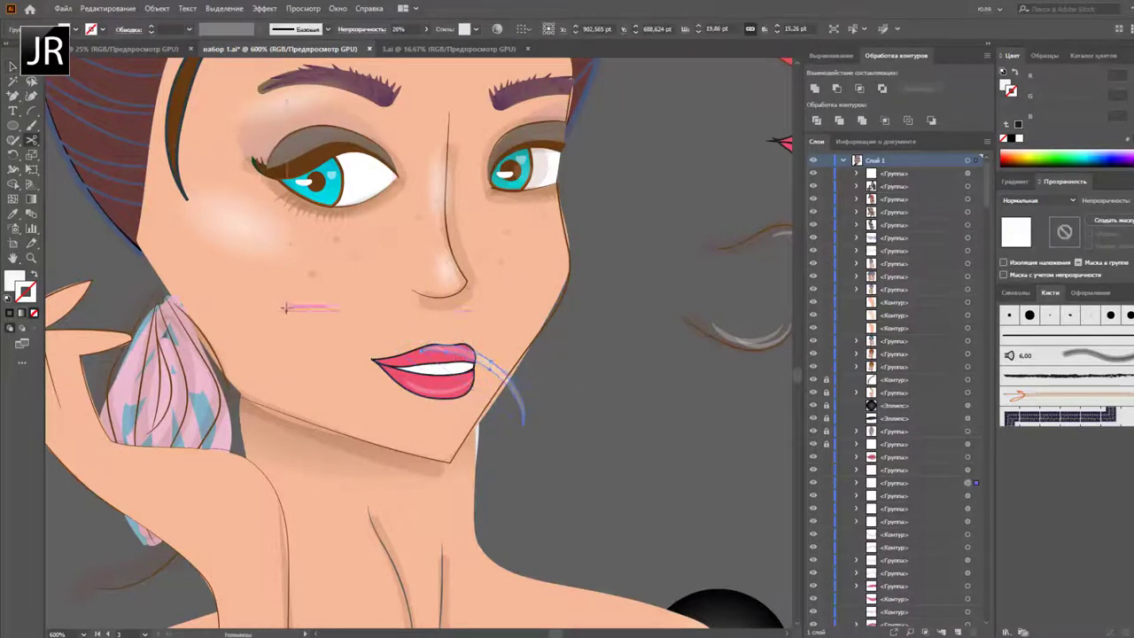
{"action": "key", "text": "shift+e"}
{"action": "key", "text": "ctrl+shift+a"}
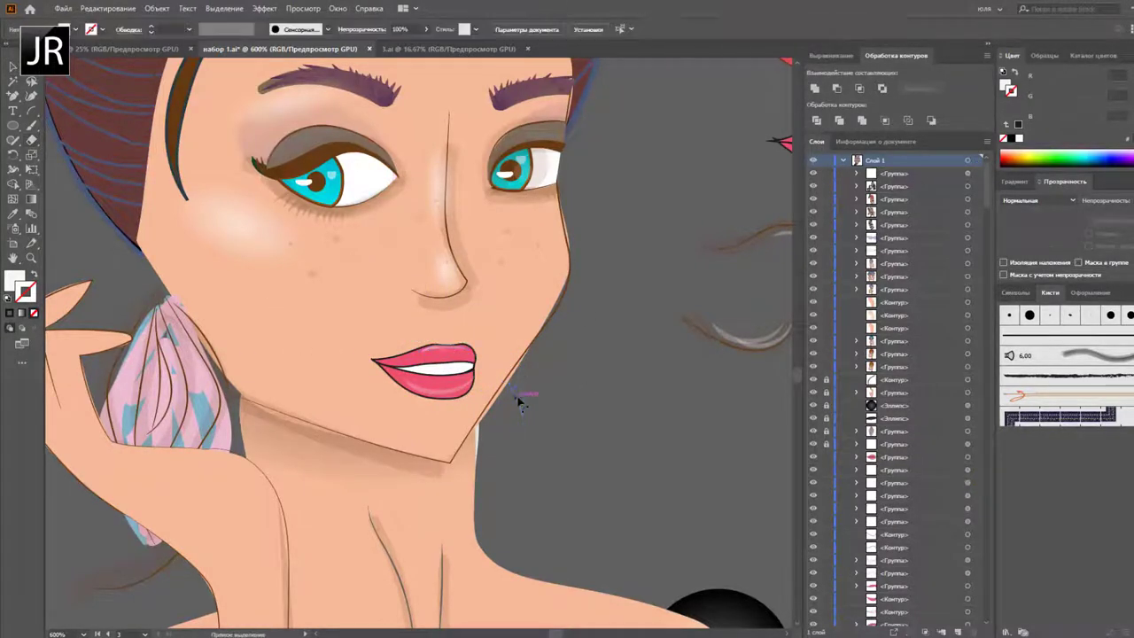
{"action": "key", "text": "v"}
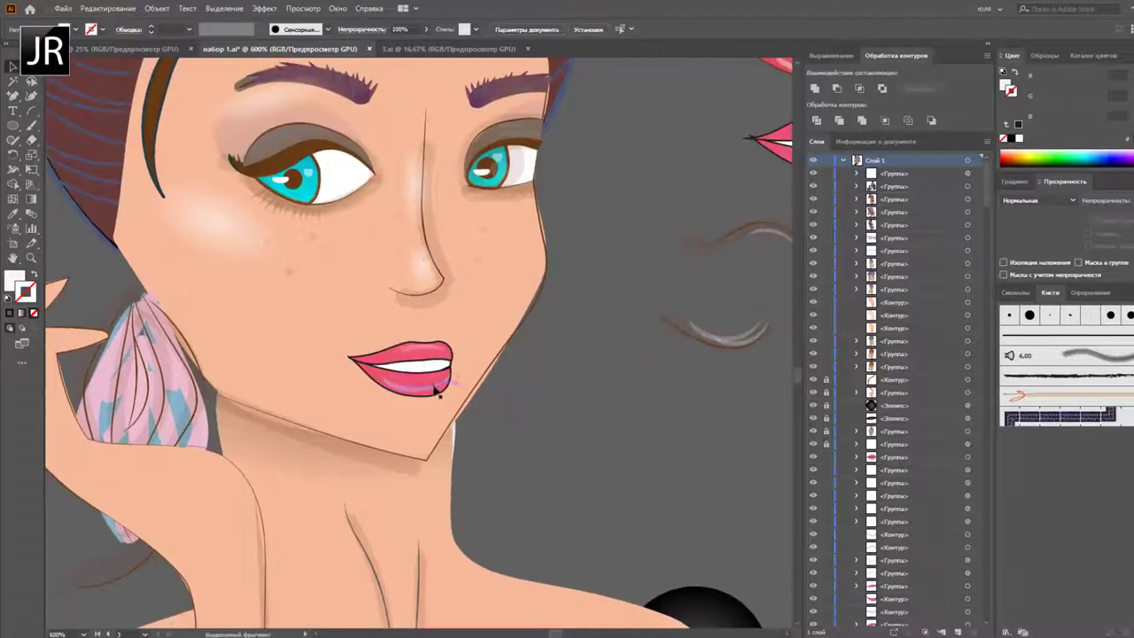
{"action": "left_click_drag", "start_coordinate": [416, 390], "coordinate": [456, 374]}
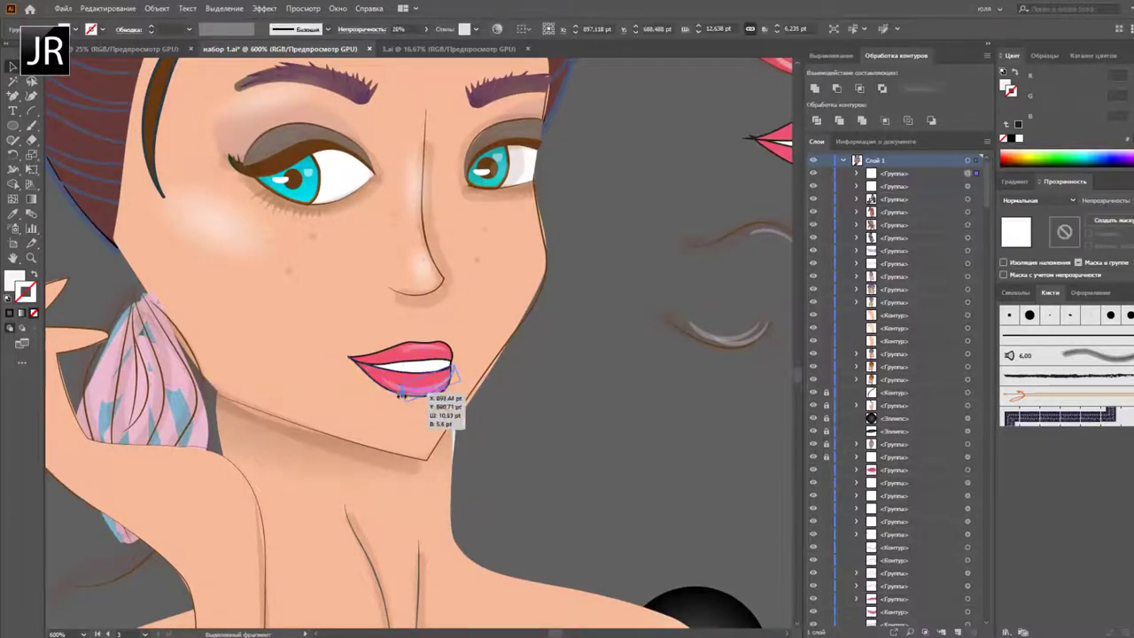
Step: Reposition a piece of the lower lip and inspect the lip paths
{"action": "left_click", "coordinate": [675, 333]}
{"action": "mouse_move", "coordinate": [347, 388]}
{"action": "left_mouse_down"}
{"action": "mouse_move", "coordinate": [454, 381]}
{"action": "mouse_move", "coordinate": [425, 405]}
{"action": "left_mouse_up"}
{"action": "left_click_drag", "start_coordinate": [440, 338], "coordinate": [357, 365]}
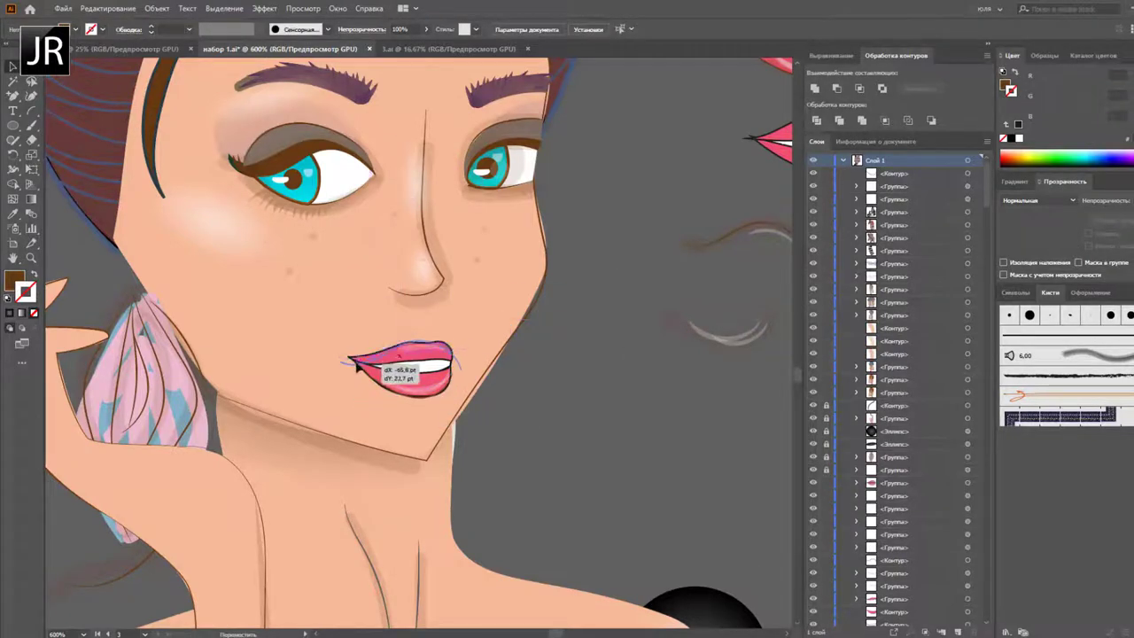
{"action": "left_click", "coordinate": [404, 363]}
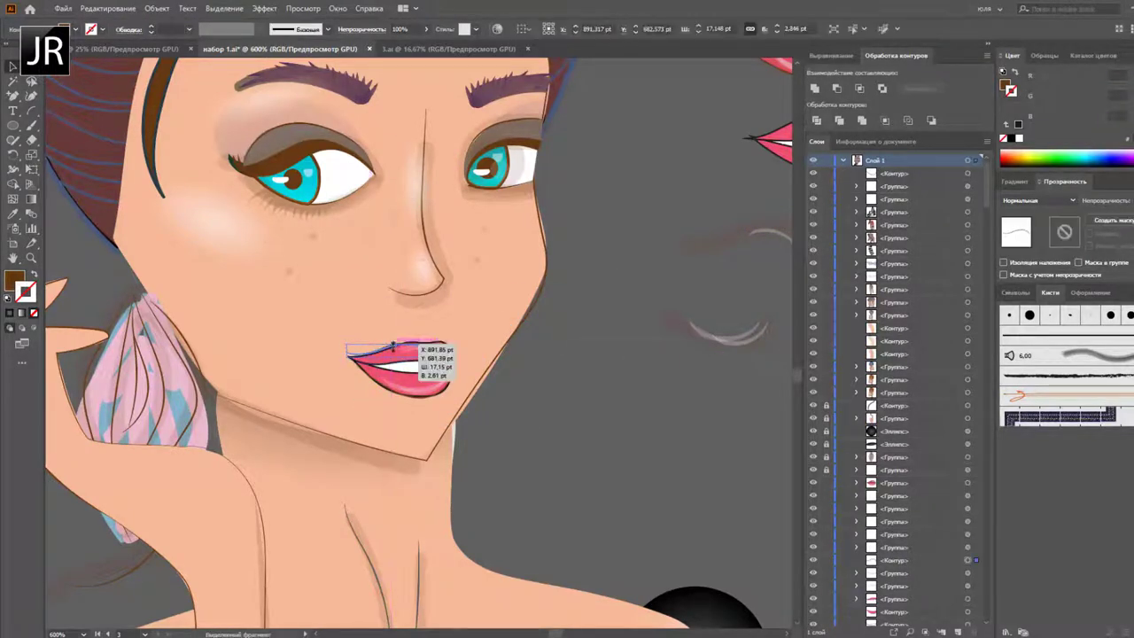
{"action": "left_click", "coordinate": [355, 359]}
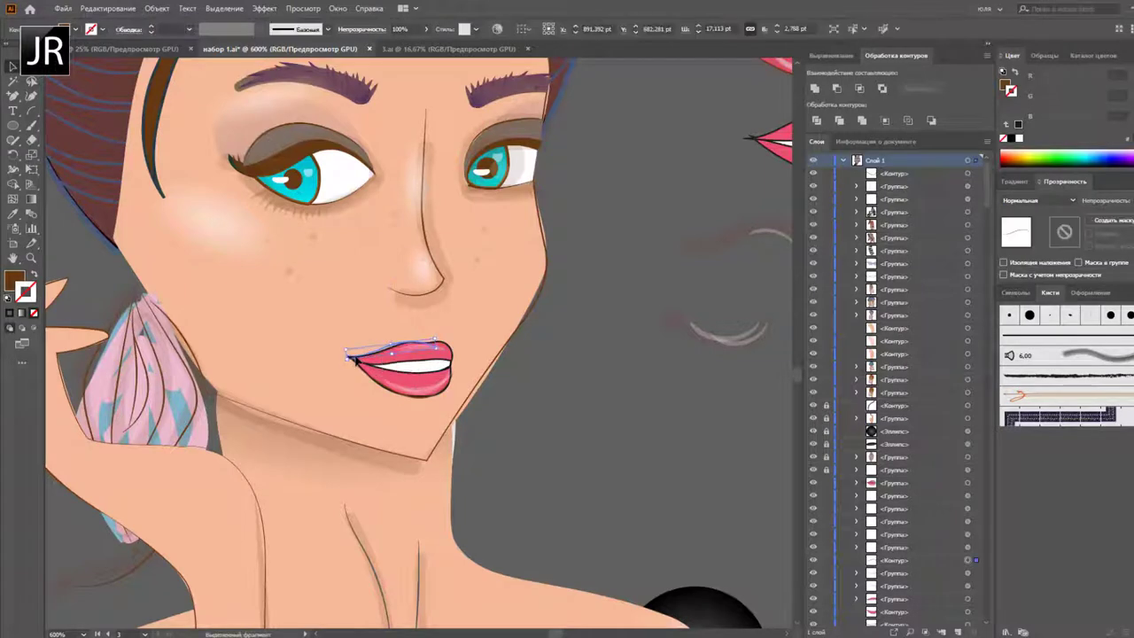
{"action": "left_click", "coordinate": [509, 361]}
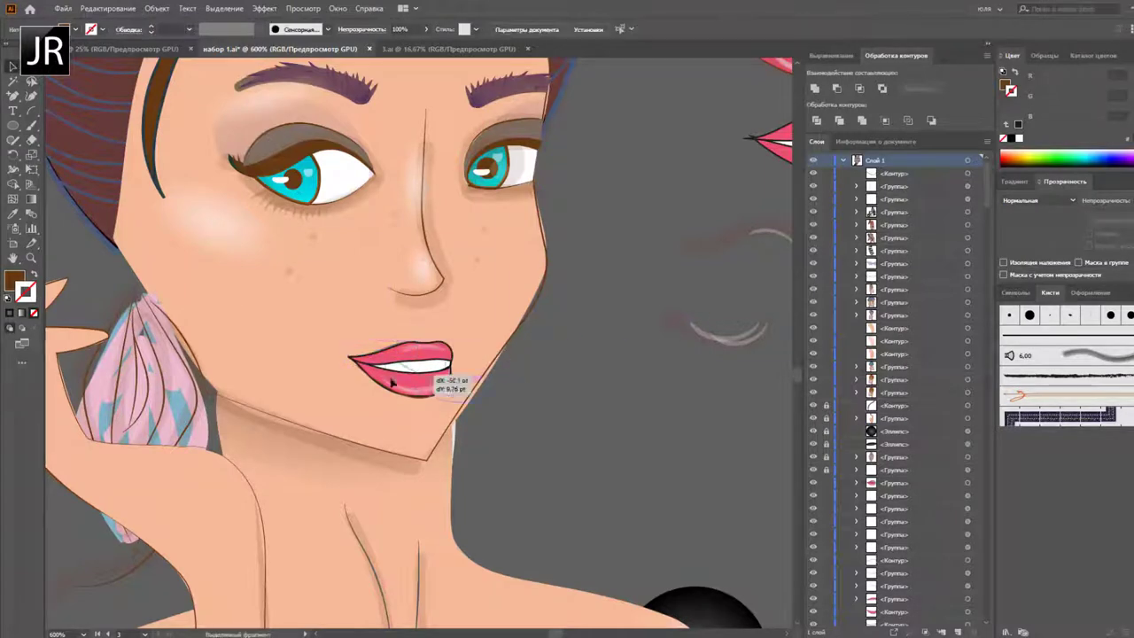
{"action": "left_click", "coordinate": [459, 379]}
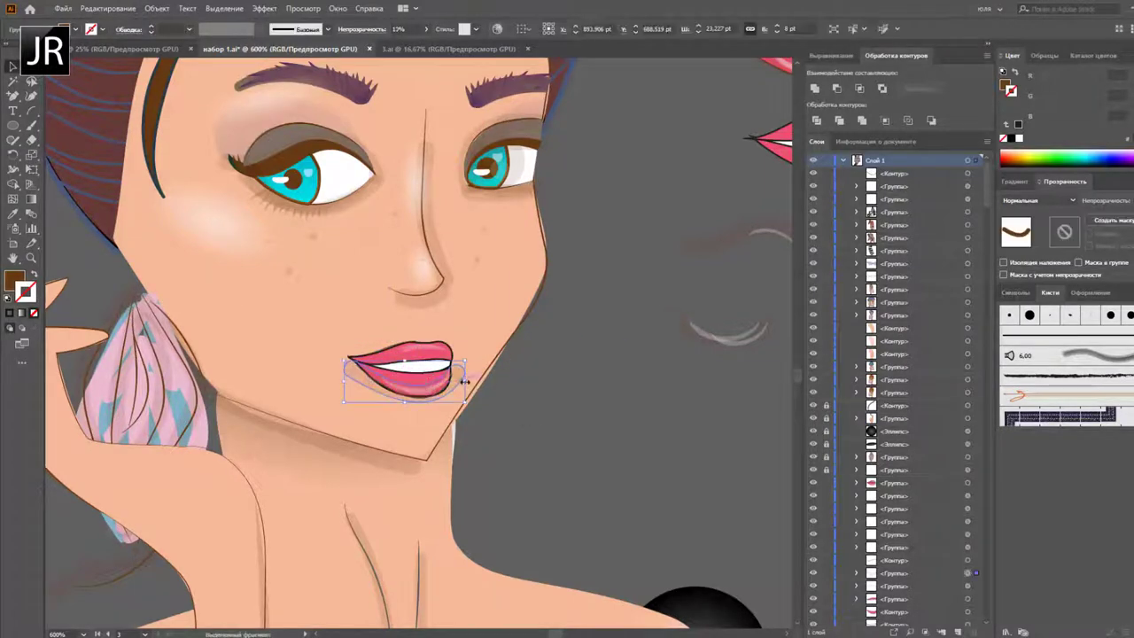
Step: Nudge the upper-lip path a few points down into alignment
{"action": "right_click", "coordinate": [365, 353]}
{"action": "left_click", "coordinate": [473, 361]}
{"action": "left_click_drag", "start_coordinate": [415, 339], "coordinate": [414, 343]}
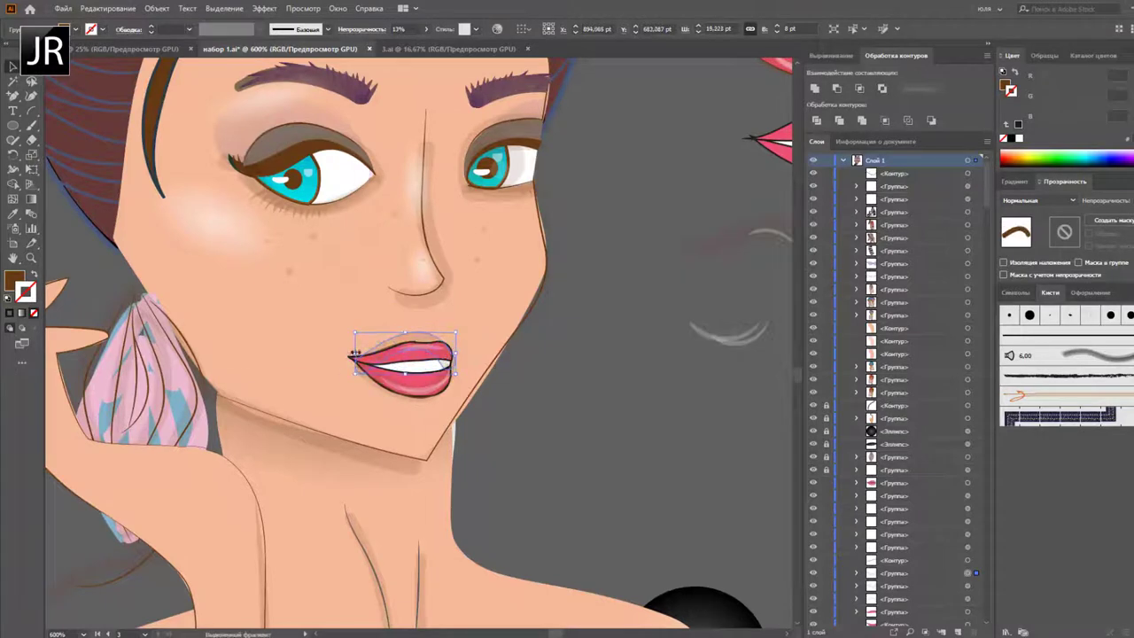
{"action": "scroll", "coordinate": [550, 390], "scroll_direction": "up", "scroll_amount": 1}
{"action": "scroll", "coordinate": [559, 404], "scroll_direction": "up", "scroll_amount": 1}
{"action": "left_click", "coordinate": [442, 412]}
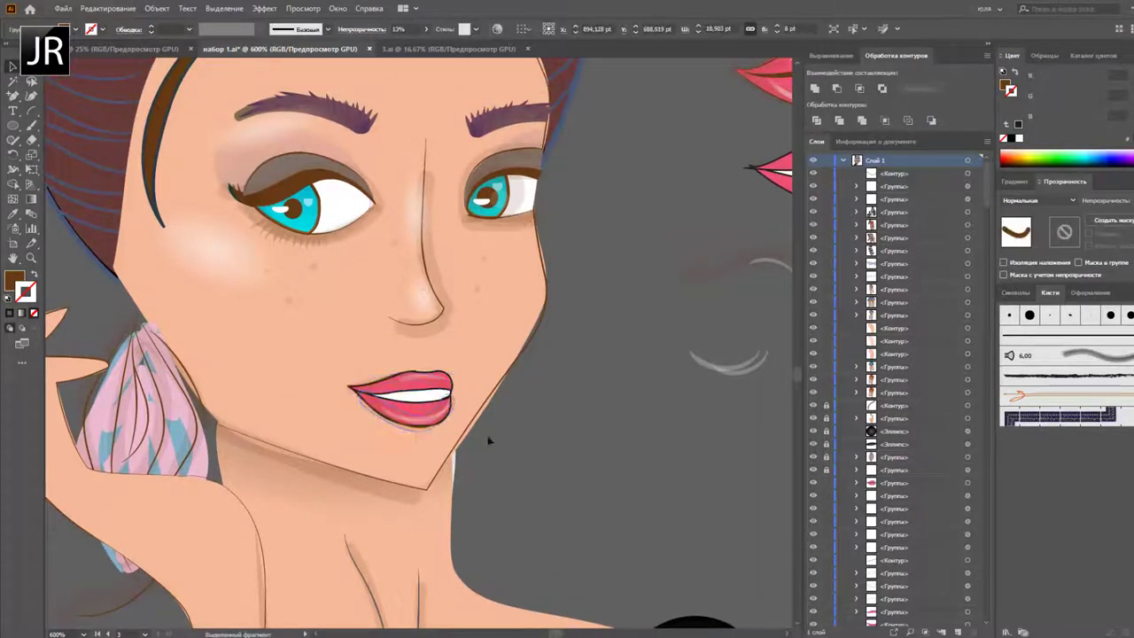
{"action": "left_click", "coordinate": [440, 410]}
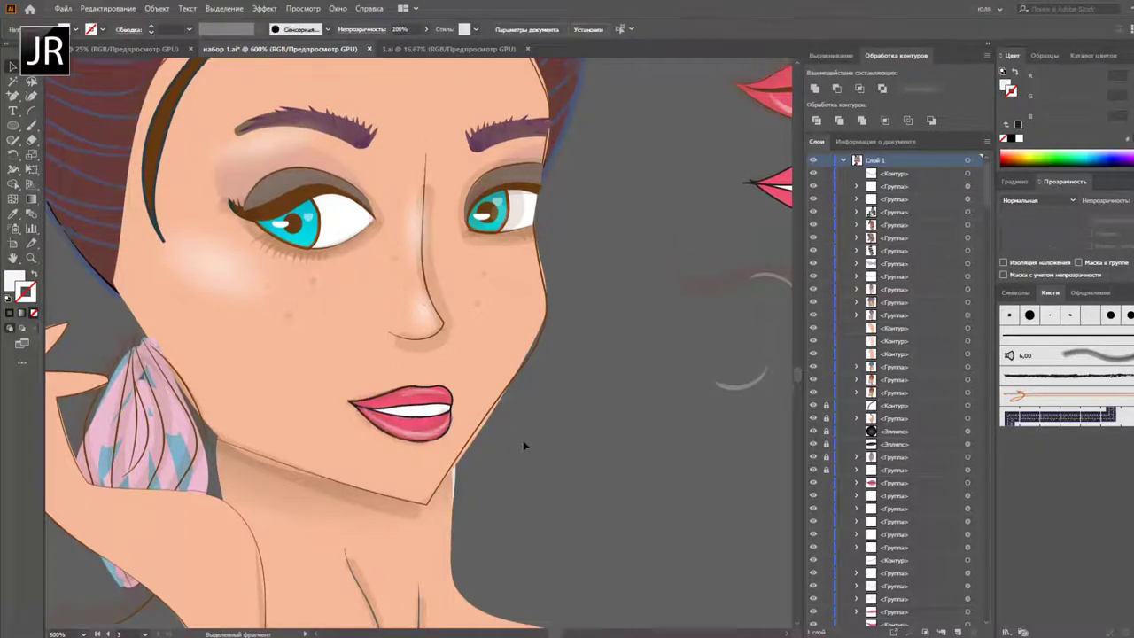
{"action": "scroll", "coordinate": [523, 445], "scroll_direction": "down", "scroll_amount": 1}
{"action": "scroll", "coordinate": [607, 460], "scroll_direction": "down", "scroll_amount": 3}
Step: Copy the mouth beside the face and choose the Rise (Подъем) warp style
{"action": "scroll", "coordinate": [491, 369], "scroll_direction": "up", "scroll_amount": 3}
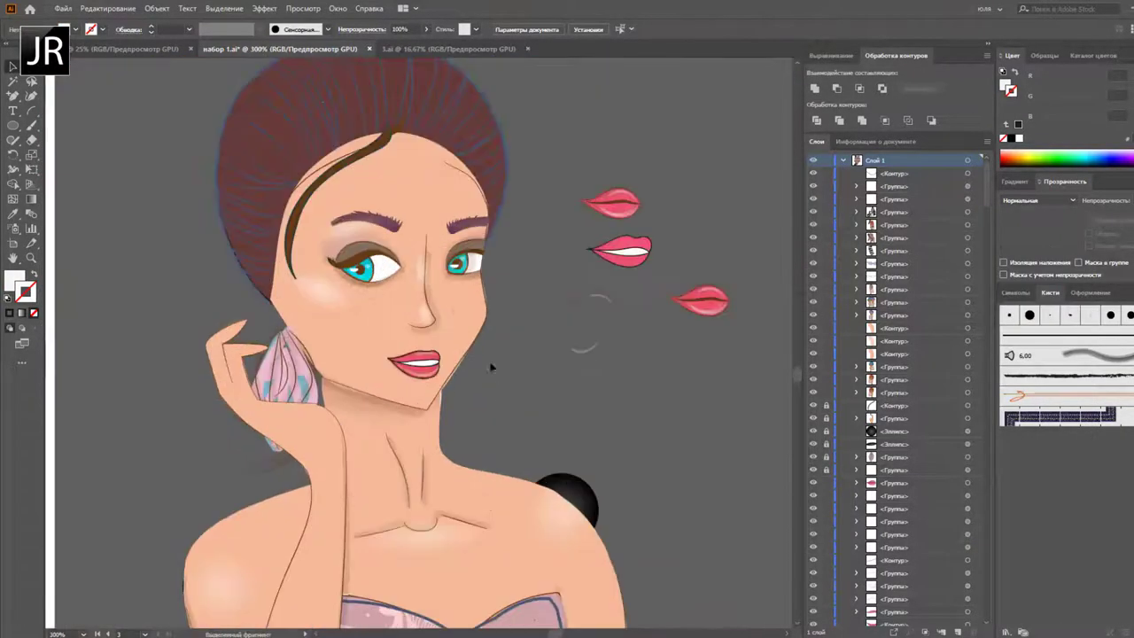
{"action": "left_click", "coordinate": [414, 363]}
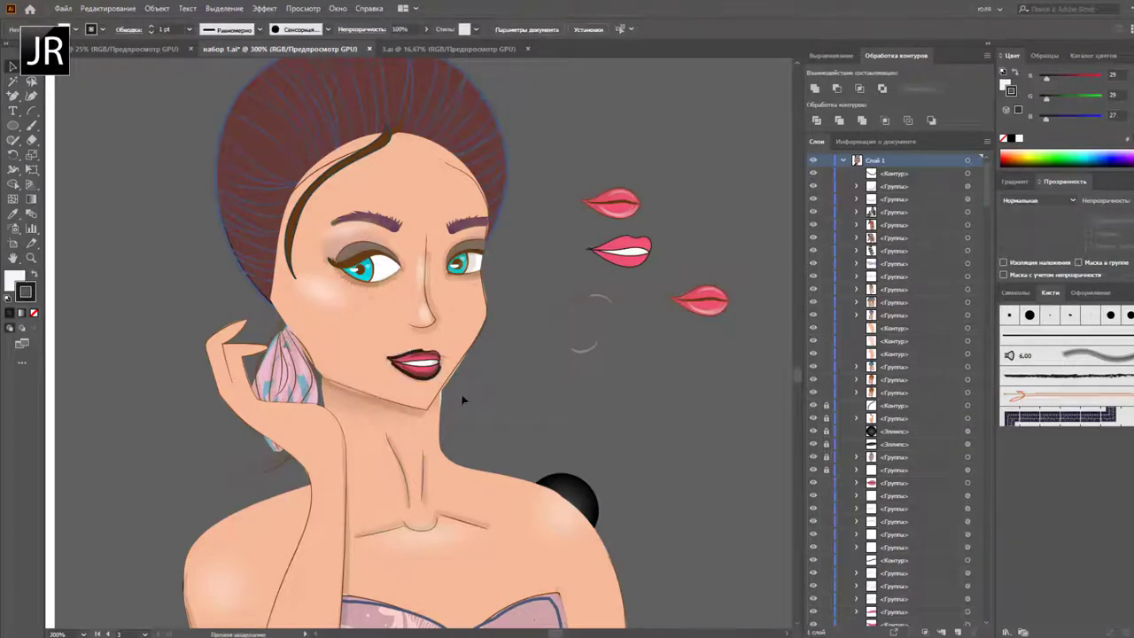
{"action": "left_click_drag", "start_coordinate": [413, 363], "coordinate": [617, 159]}
{"action": "left_click", "coordinate": [264, 8]}
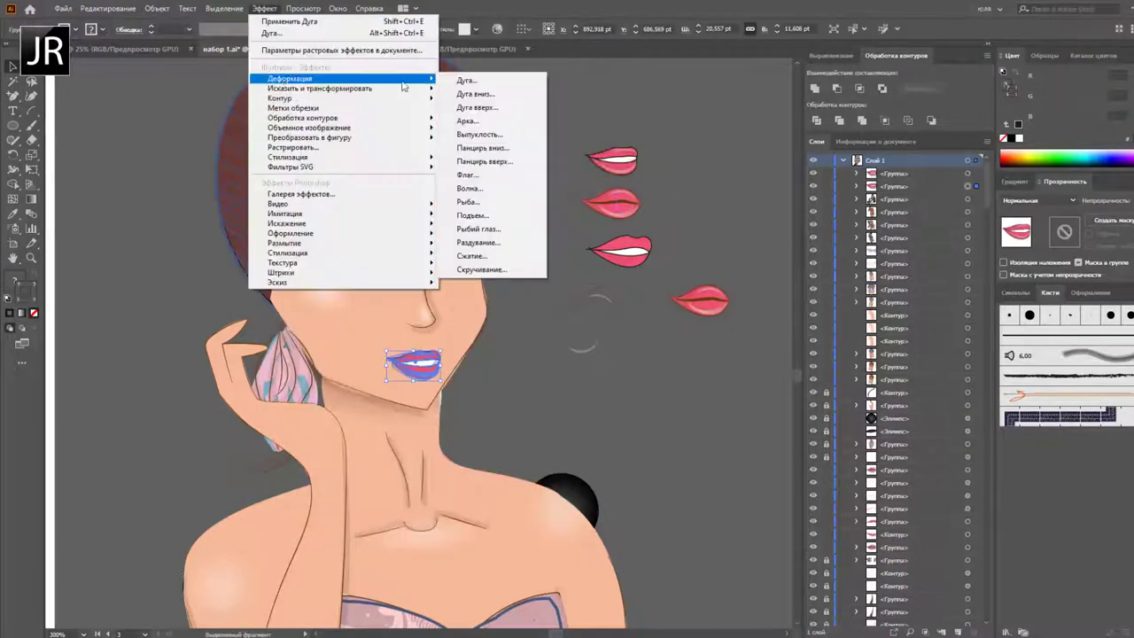
{"action": "left_click", "coordinate": [465, 78]}
{"action": "left_click", "coordinate": [872, 143]}
{"action": "left_click", "coordinate": [841, 299]}
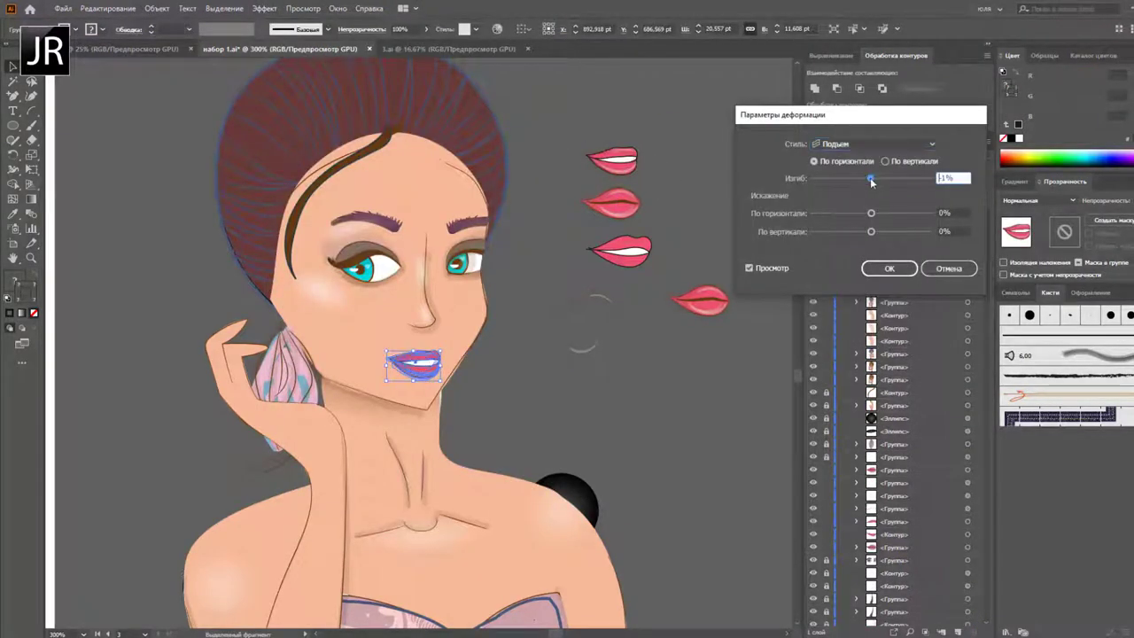
Step: Give the Rise warp a vertical bend, apply it, and expand its appearance
{"action": "left_click_drag", "start_coordinate": [874, 179], "coordinate": [868, 178]}
{"action": "left_click", "coordinate": [885, 161]}
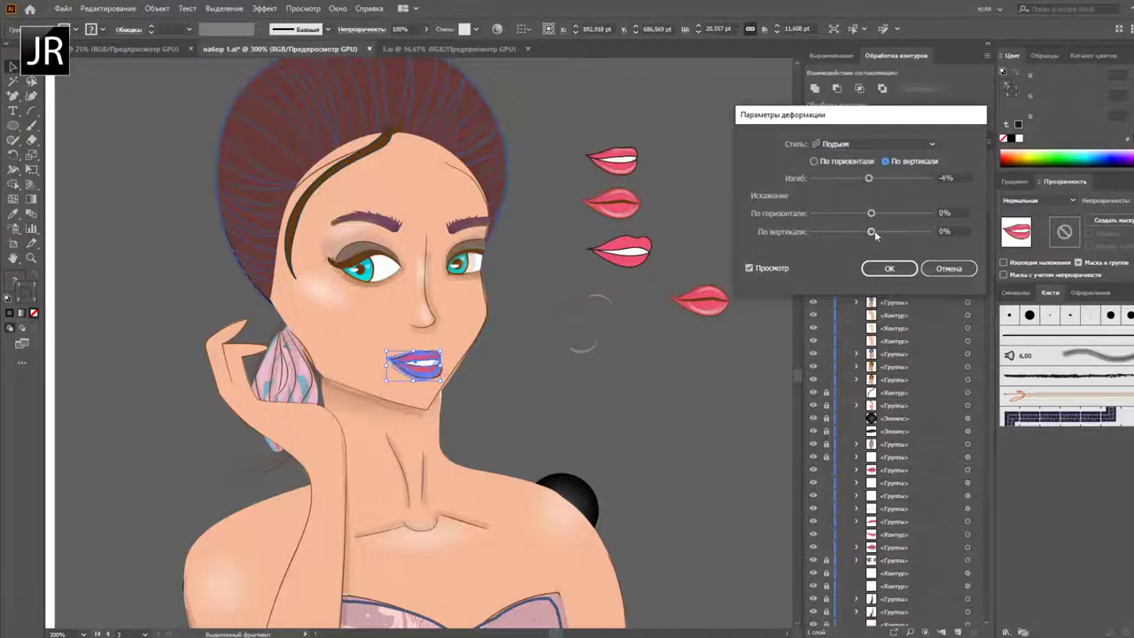
{"action": "left_click_drag", "start_coordinate": [874, 233], "coordinate": [870, 232]}
{"action": "left_click", "coordinate": [889, 268]}
{"action": "left_click", "coordinate": [156, 8]}
{"action": "left_click", "coordinate": [203, 156]}
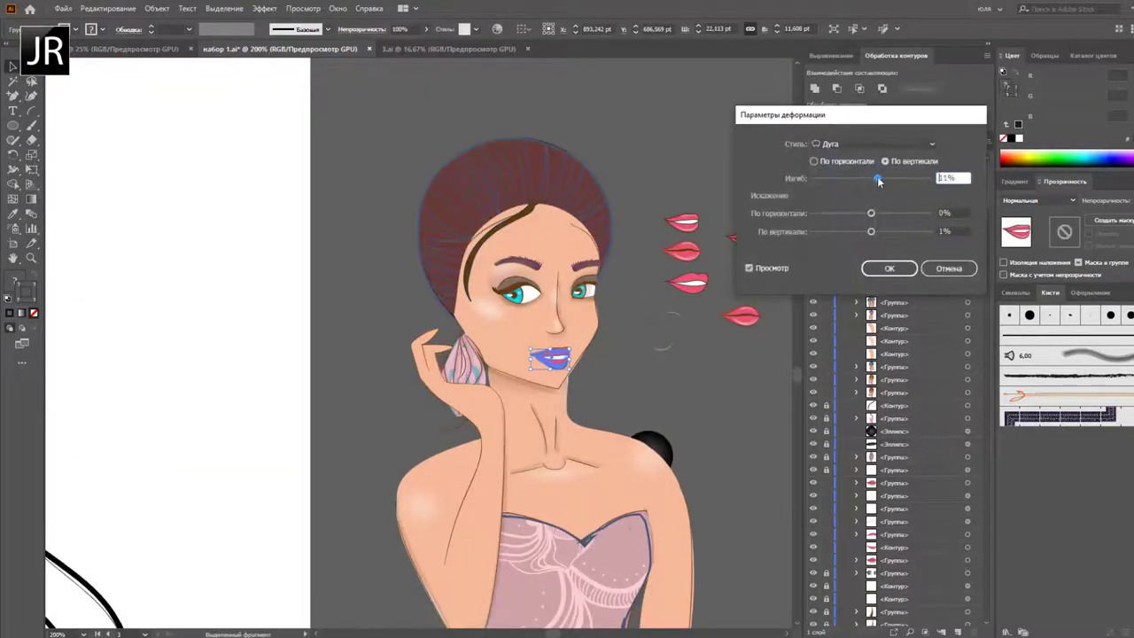
Step: Arc-warp the mouth on the face and expand it into plain paths
{"action": "left_click", "coordinate": [303, 8]}
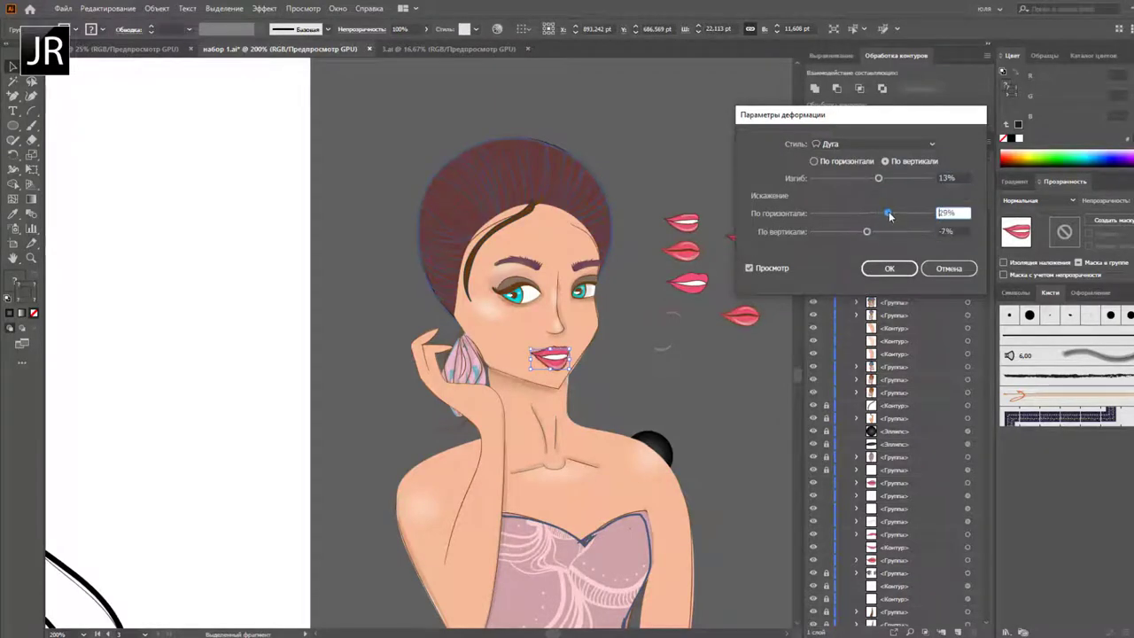
{"action": "left_click", "coordinate": [878, 178]}
{"action": "key", "text": "Return"}
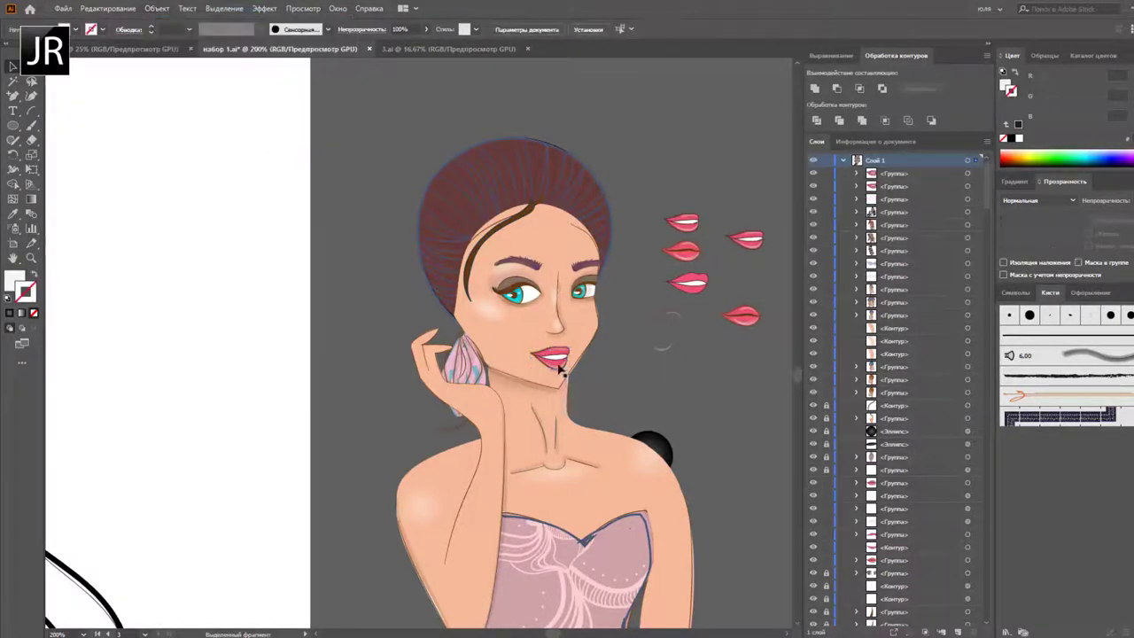
{"action": "left_click", "coordinate": [549, 357]}
{"action": "left_click", "coordinate": [264, 8]}
{"action": "left_click", "coordinate": [461, 78]}
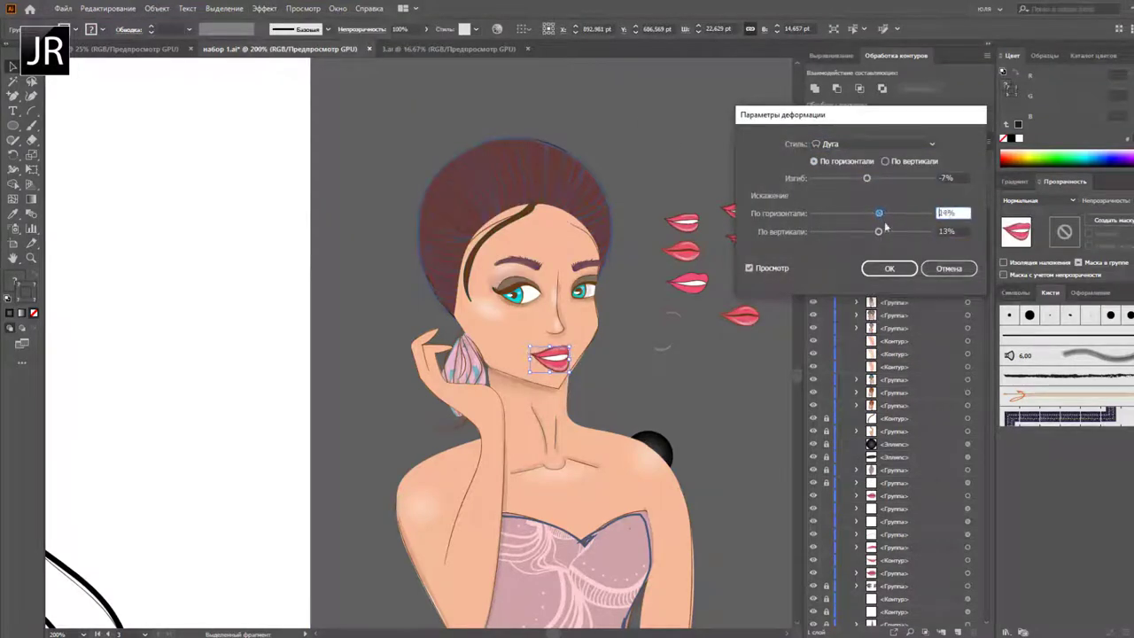
{"action": "key", "text": "Return"}
{"action": "left_click", "coordinate": [157, 8]}
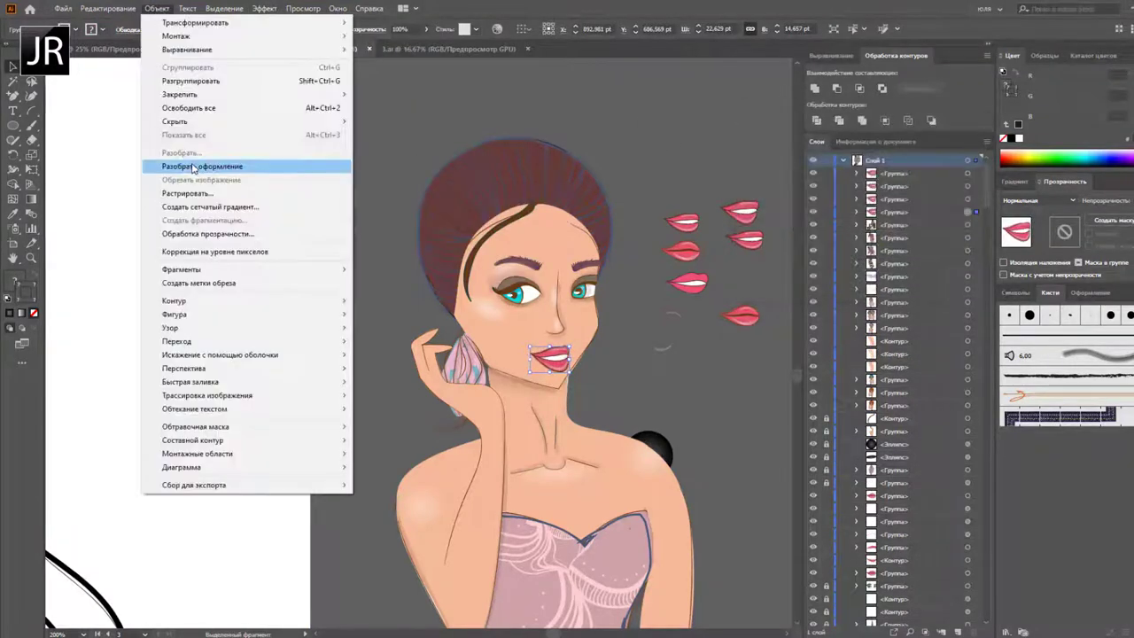
{"action": "left_click", "coordinate": [204, 160]}
Step: Apply a Fish warp to the selected lips, adjusting the horizontal distortion
{"action": "left_click", "coordinate": [603, 385]}
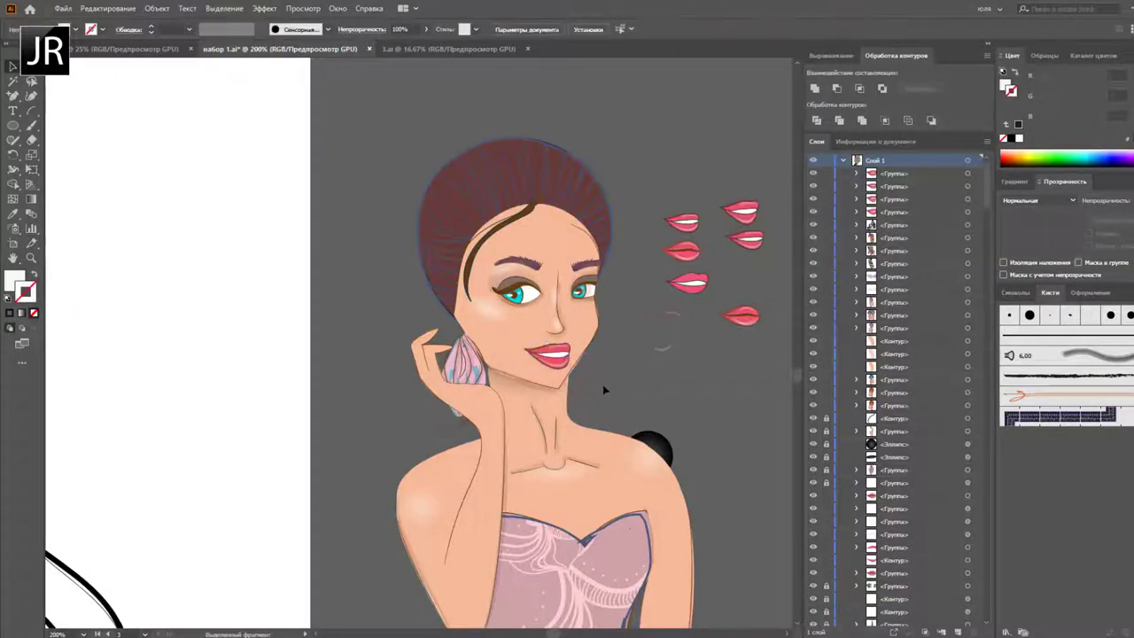
{"action": "left_click", "coordinate": [559, 366]}
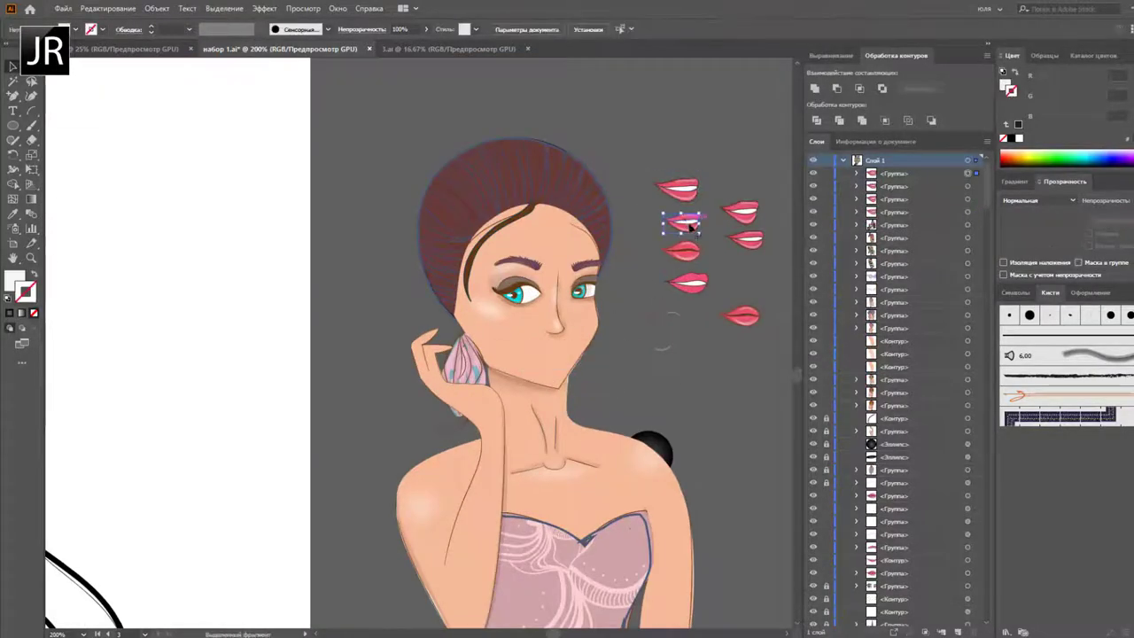
{"action": "left_click", "coordinate": [264, 8]}
{"action": "left_click", "coordinate": [478, 78]}
{"action": "left_click", "coordinate": [877, 144]}
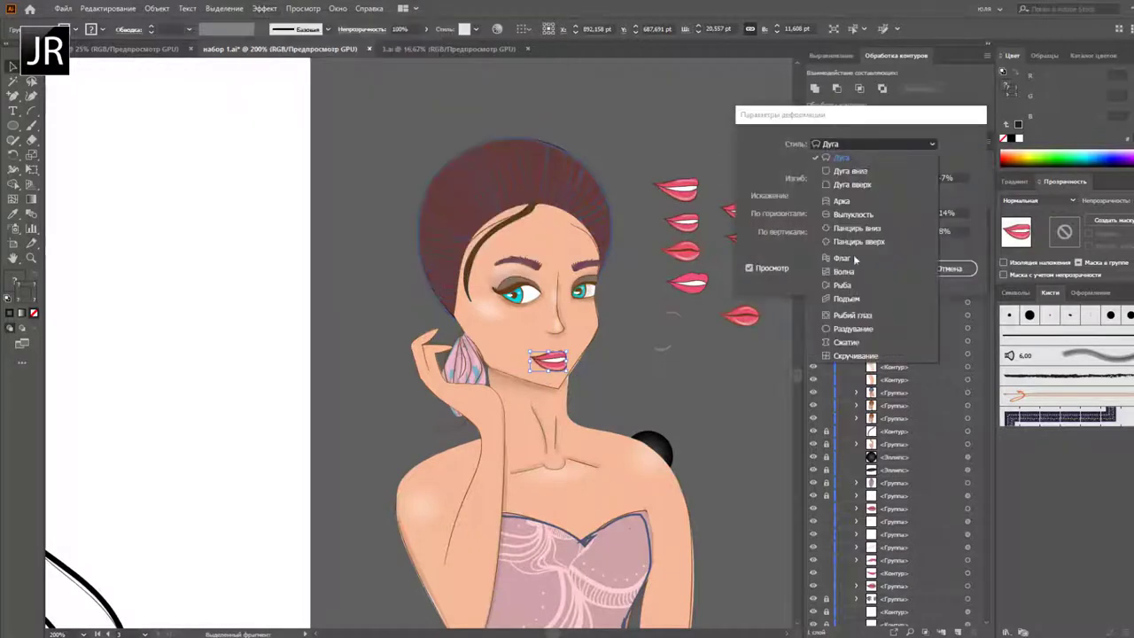
{"action": "left_click", "coordinate": [853, 254]}
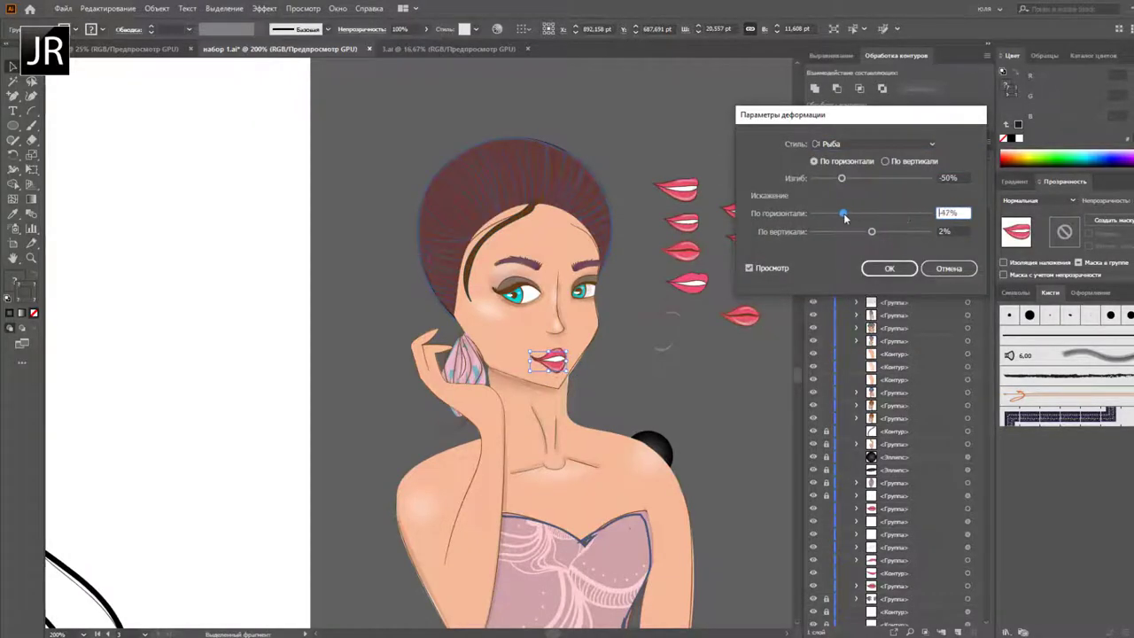
{"action": "mouse_move", "coordinate": [844, 217]}
{"action": "left_mouse_down"}
{"action": "mouse_move", "coordinate": [902, 213]}
{"action": "mouse_move", "coordinate": [844, 215]}
{"action": "left_mouse_up"}
{"action": "key", "text": "Return"}
Step: Expand the Fish-warped lips into plain paths and move the copies into the cluster beside the face
{"action": "left_click", "coordinate": [156, 8]}
{"action": "left_click", "coordinate": [214, 168]}
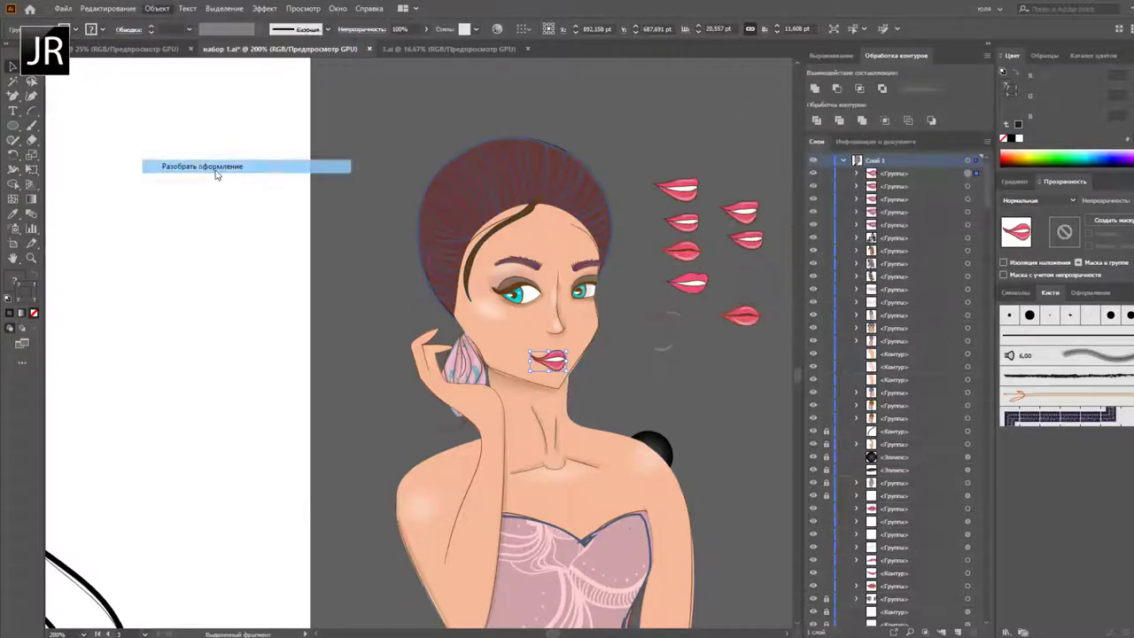
{"action": "left_click_drag", "start_coordinate": [549, 359], "coordinate": [746, 337]}
{"action": "left_click_drag", "start_coordinate": [572, 360], "coordinate": [576, 356]}
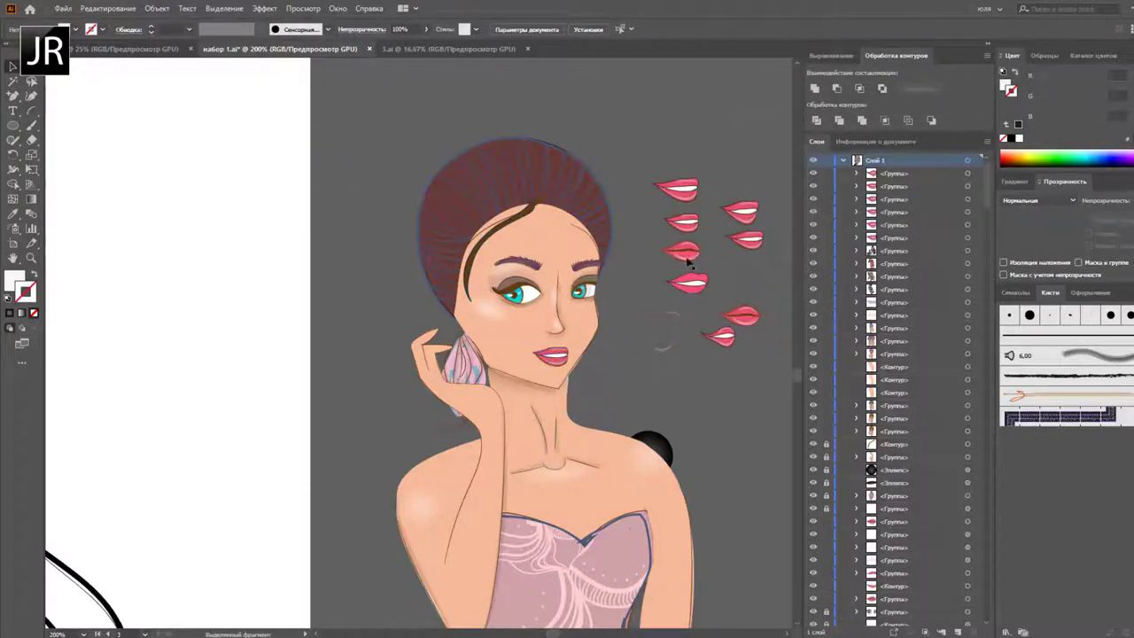
{"action": "right_click", "coordinate": [753, 261]}
{"action": "left_click", "coordinate": [549, 458]}
{"action": "left_click_drag", "start_coordinate": [744, 266], "coordinate": [645, 375]}
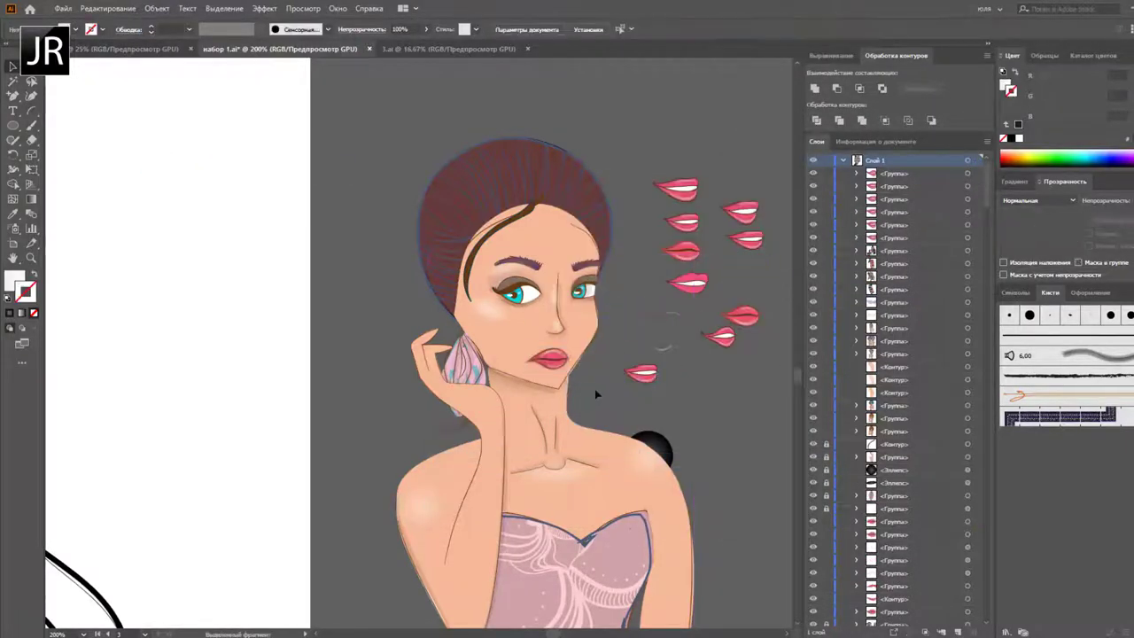
Step: Apply an Arc warp to the mouth's lips and move the result beside the face
{"action": "left_click", "coordinate": [264, 8]}
{"action": "left_click", "coordinate": [301, 35]}
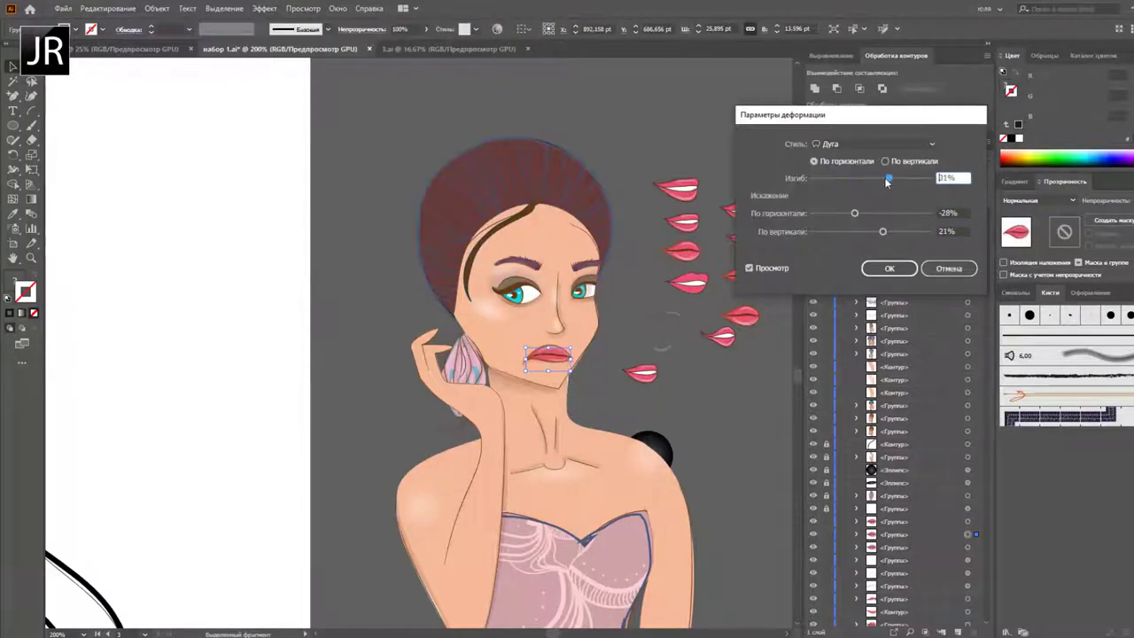
{"action": "key", "text": "Return"}
{"action": "left_click_drag", "start_coordinate": [642, 373], "coordinate": [737, 370]}
{"action": "left_click", "coordinate": [549, 357]}
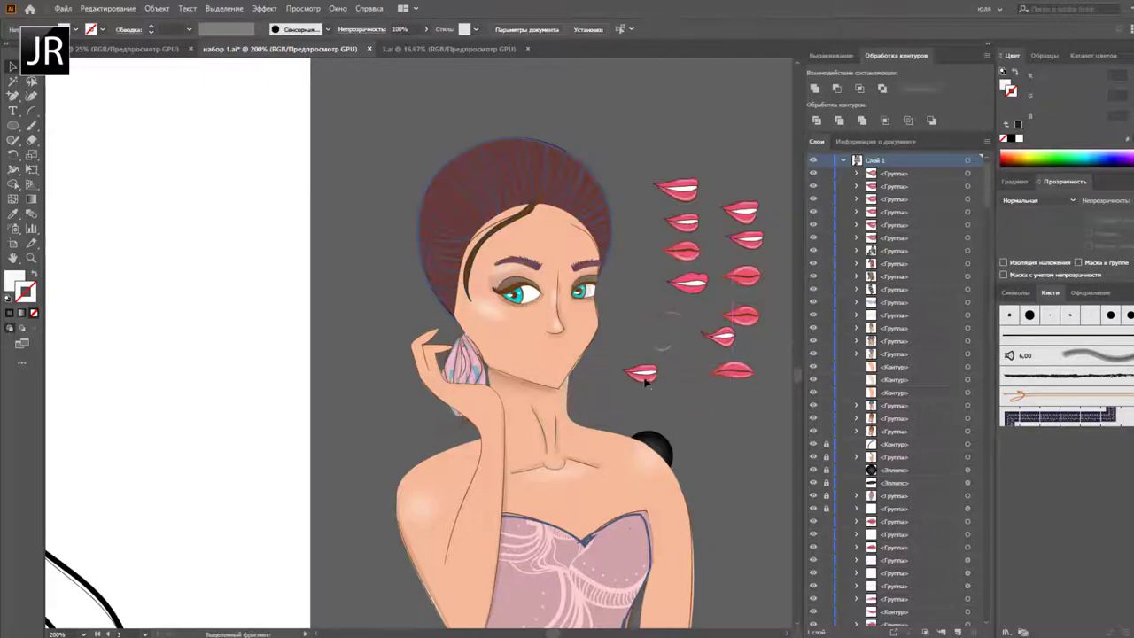
{"action": "right_click", "coordinate": [565, 376]}
Step: Mirror the lips on the mouth and reshape the lower lip's bottom edge
{"action": "left_click", "coordinate": [770, 558]}
{"action": "left_click", "coordinate": [685, 378]}
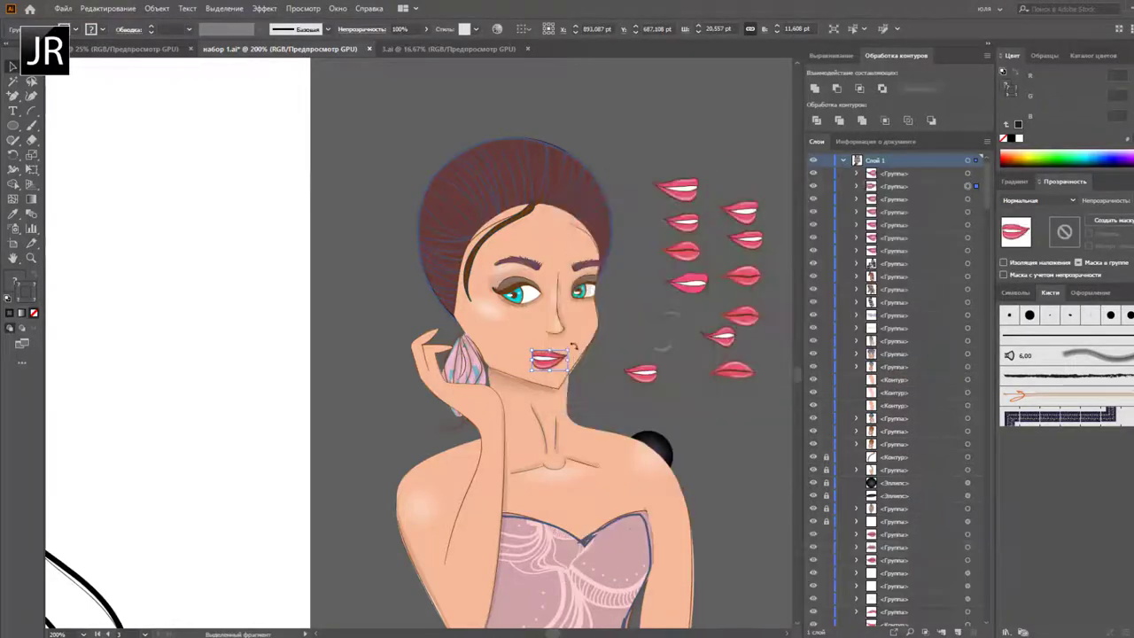
{"action": "left_click", "coordinate": [539, 370]}
{"action": "left_click_drag", "start_coordinate": [673, 341], "coordinate": [699, 339]}
{"action": "left_click", "coordinate": [637, 310], "text": "ctrl"}
{"action": "mouse_move", "coordinate": [626, 329]}
{"action": "left_mouse_down"}
{"action": "mouse_move", "coordinate": [668, 328]}
{"action": "mouse_move", "coordinate": [607, 329]}
{"action": "left_mouse_up"}
{"action": "key", "text": "ctrl+shift+a"}
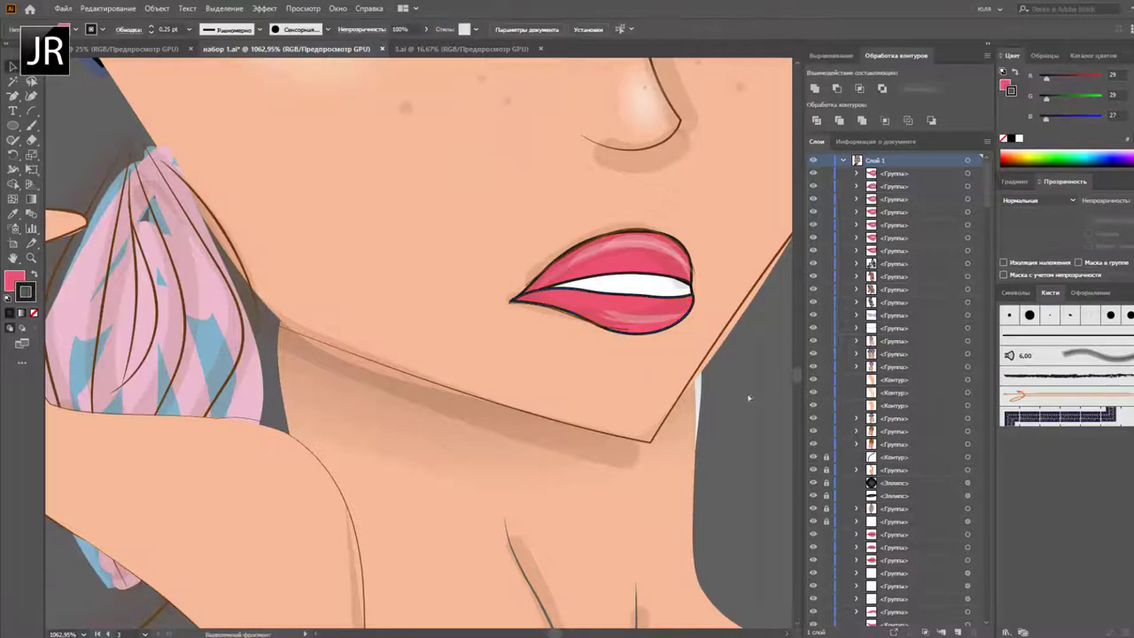
{"action": "key", "text": "ctrl+minus"}
{"action": "key", "text": "ctrl+minus"}
{"action": "key", "text": "ctrl+minus"}
Step: Apply an Arc warp with reduced bend to the mouth lips, then save the file
{"action": "left_click", "coordinate": [522, 353]}
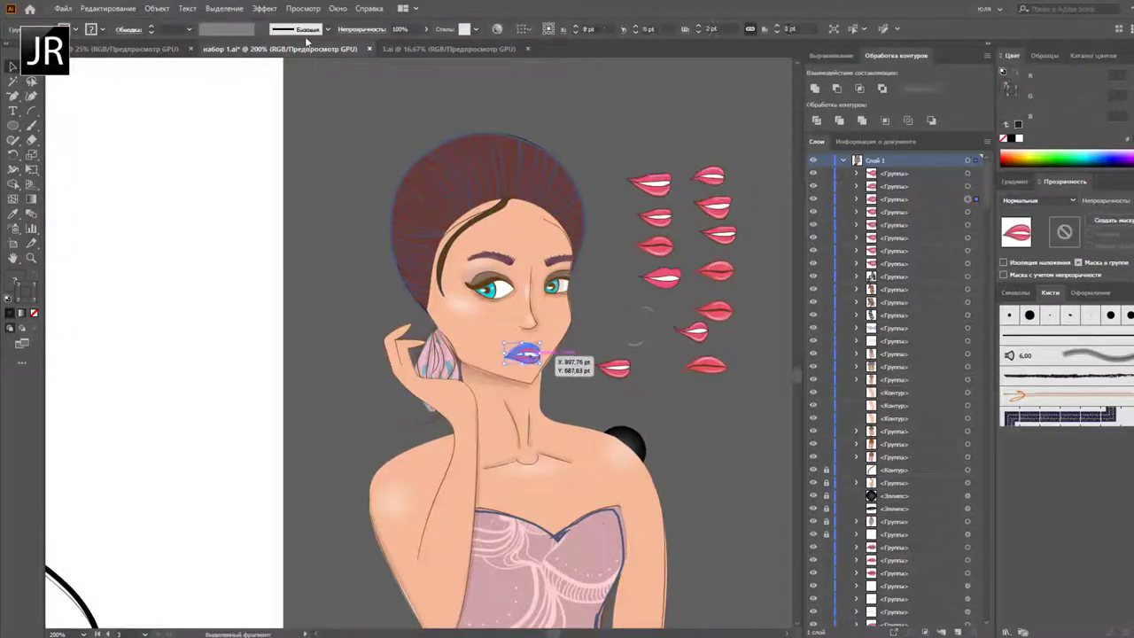
{"action": "left_click", "coordinate": [264, 8]}
{"action": "left_click", "coordinate": [496, 266]}
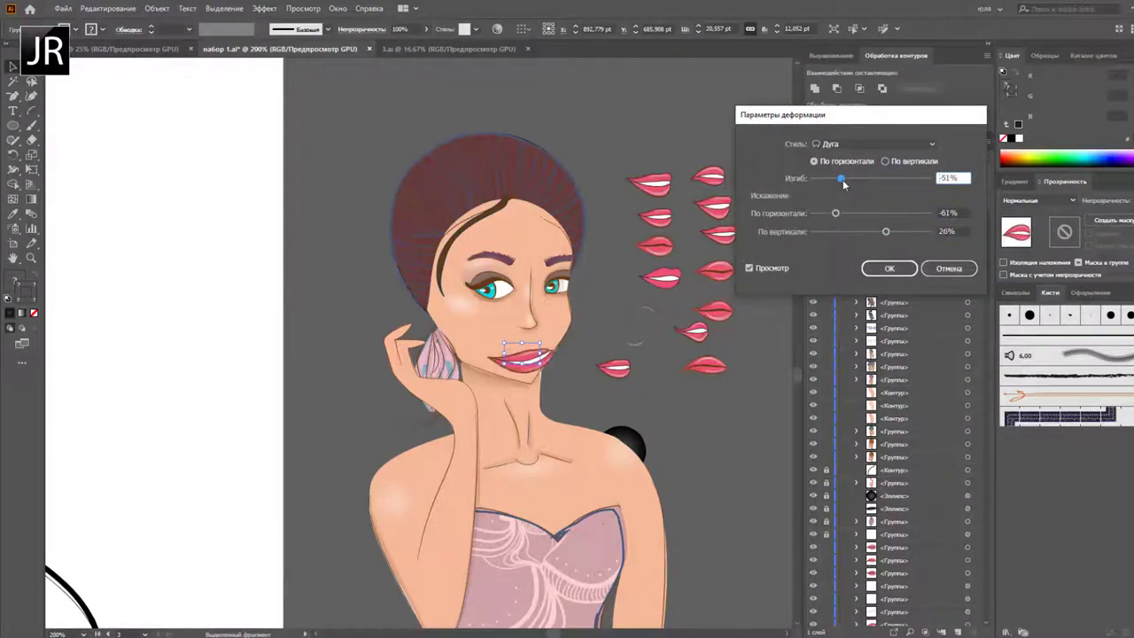
{"action": "left_click_drag", "start_coordinate": [881, 178], "coordinate": [880, 179]}
{"action": "key", "text": "Return"}
{"action": "left_click", "coordinate": [266, 198]}
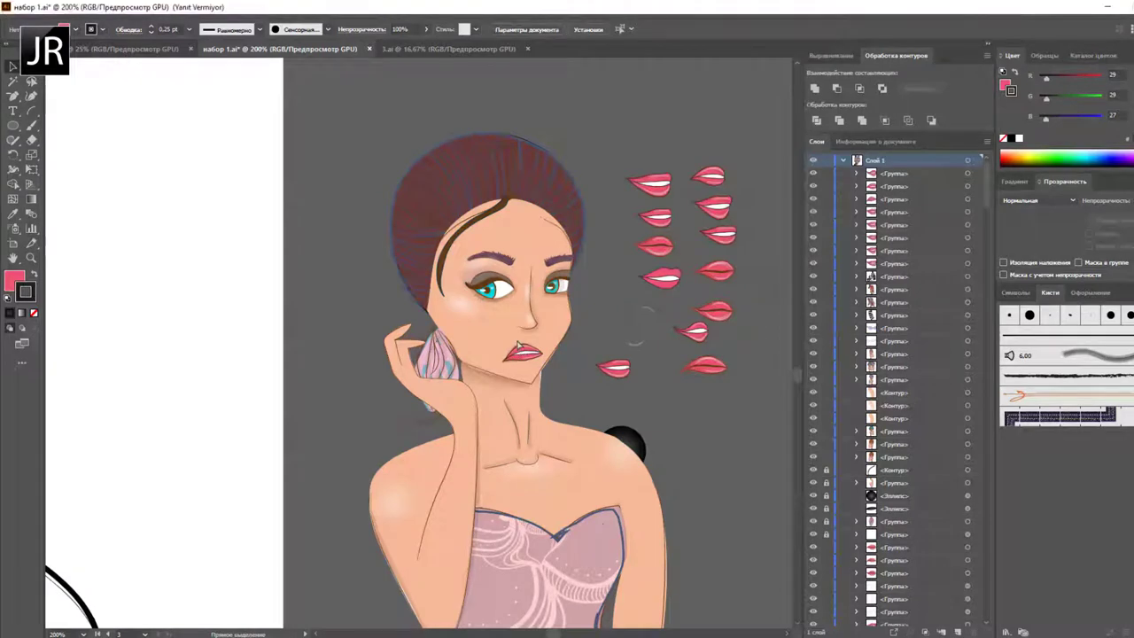
{"action": "key", "text": "ctrl+s"}
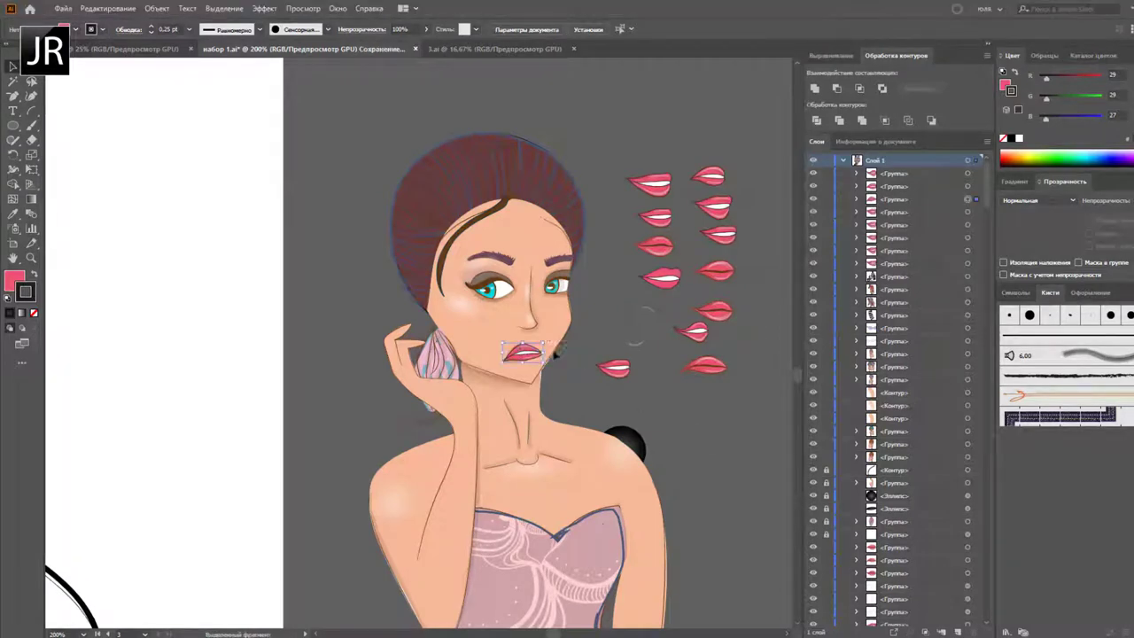
{"action": "left_click", "coordinate": [537, 369]}
Step: Rearrange the lip variants into columns beside the face
{"action": "left_click_drag", "start_coordinate": [657, 245], "coordinate": [704, 392]}
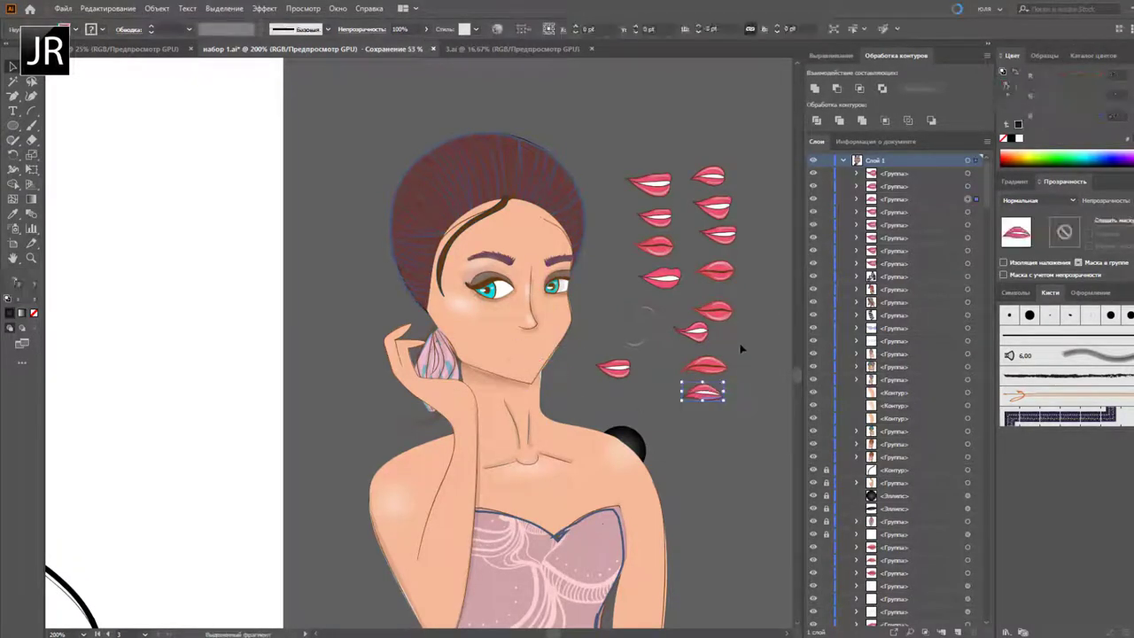
{"action": "mouse_move", "coordinate": [708, 176]}
{"action": "left_mouse_down"}
{"action": "mouse_move", "coordinate": [707, 142]}
{"action": "mouse_move", "coordinate": [760, 145]}
{"action": "left_mouse_up"}
{"action": "left_click", "coordinate": [585, 379]}
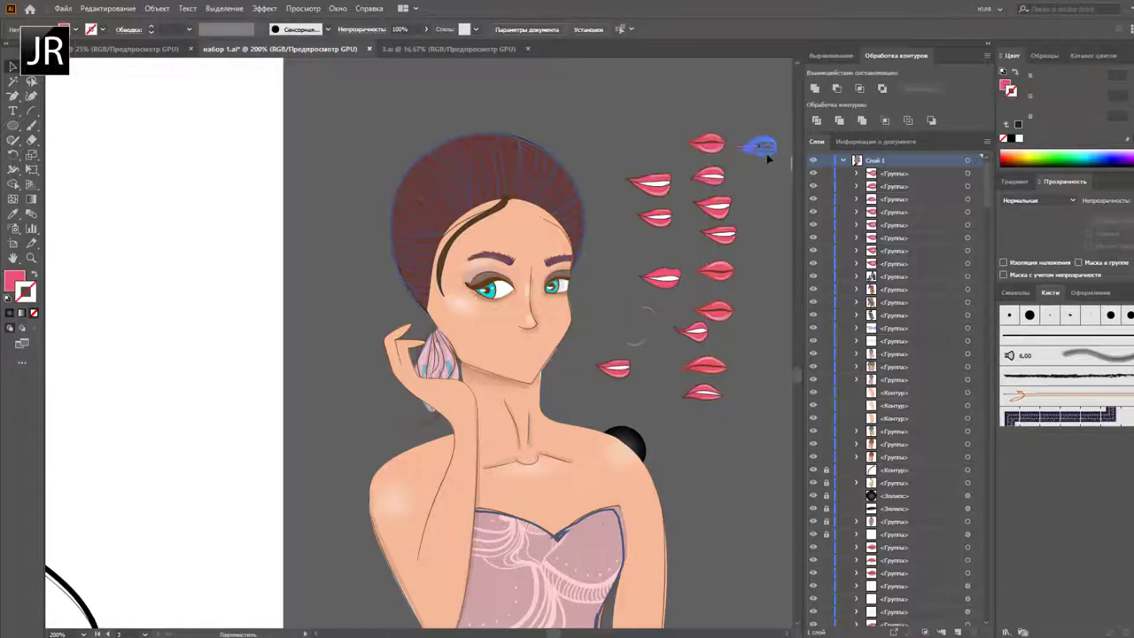
{"action": "left_click_drag", "start_coordinate": [703, 391], "coordinate": [764, 174]}
{"action": "left_click_drag", "start_coordinate": [620, 372], "coordinate": [551, 393]}
{"action": "mouse_move", "coordinate": [661, 362]}
{"action": "left_mouse_down"}
{"action": "mouse_move", "coordinate": [636, 368]}
{"action": "mouse_move", "coordinate": [713, 254]}
{"action": "left_mouse_up"}
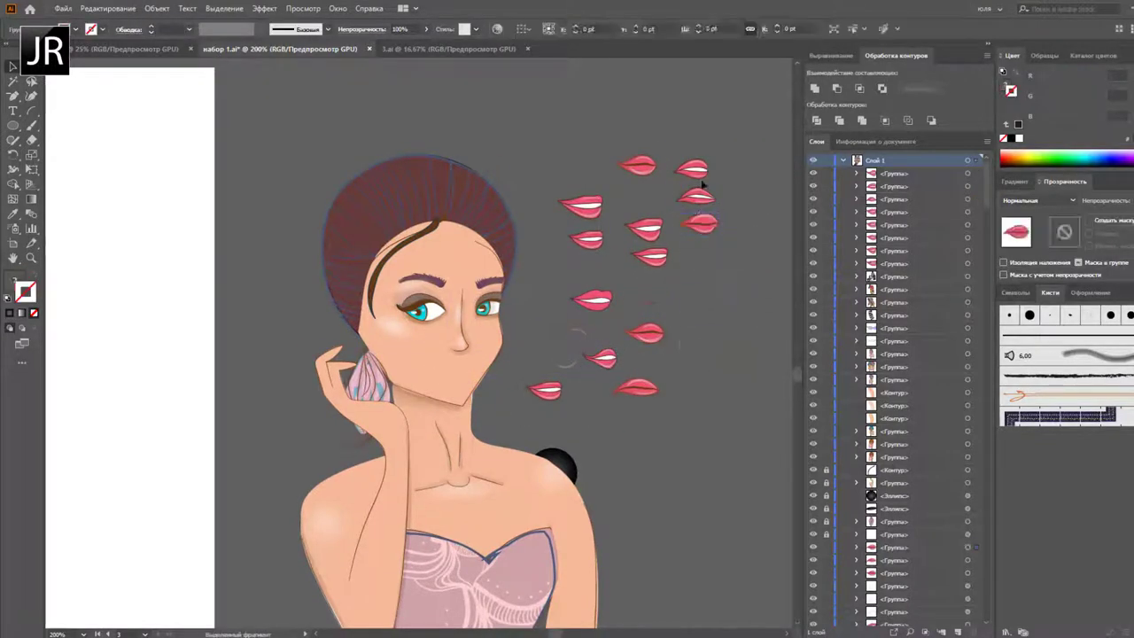
{"action": "left_click_drag", "start_coordinate": [695, 196], "coordinate": [709, 225]}
{"action": "left_click_drag", "start_coordinate": [646, 332], "coordinate": [714, 281]}
{"action": "left_click_drag", "start_coordinate": [646, 229], "coordinate": [646, 223]}
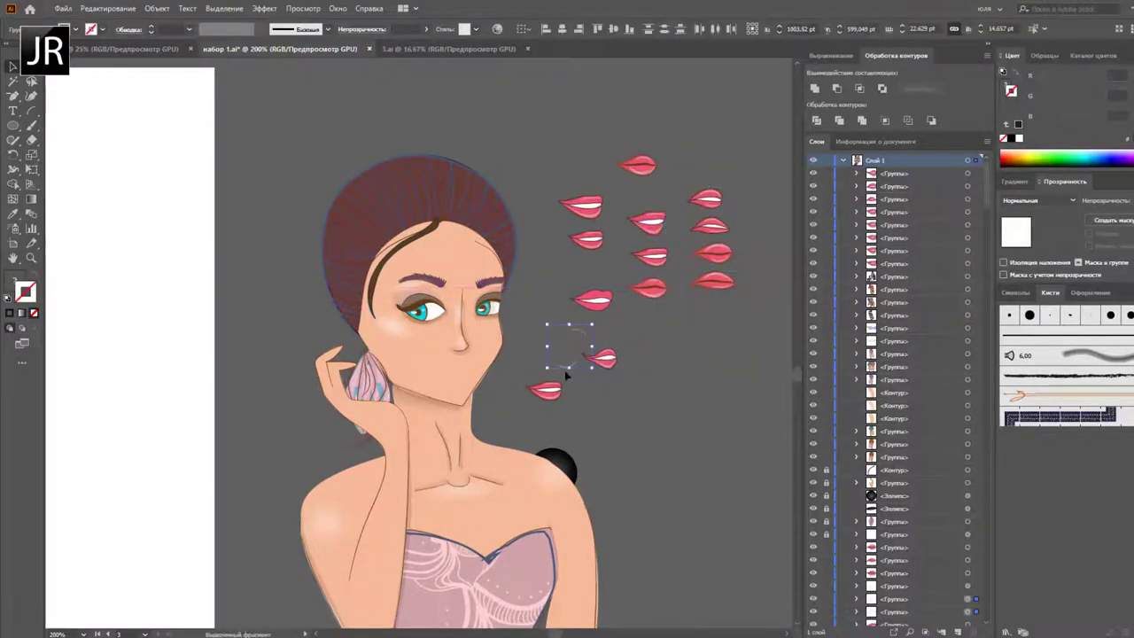
{"action": "left_click", "coordinate": [566, 377]}
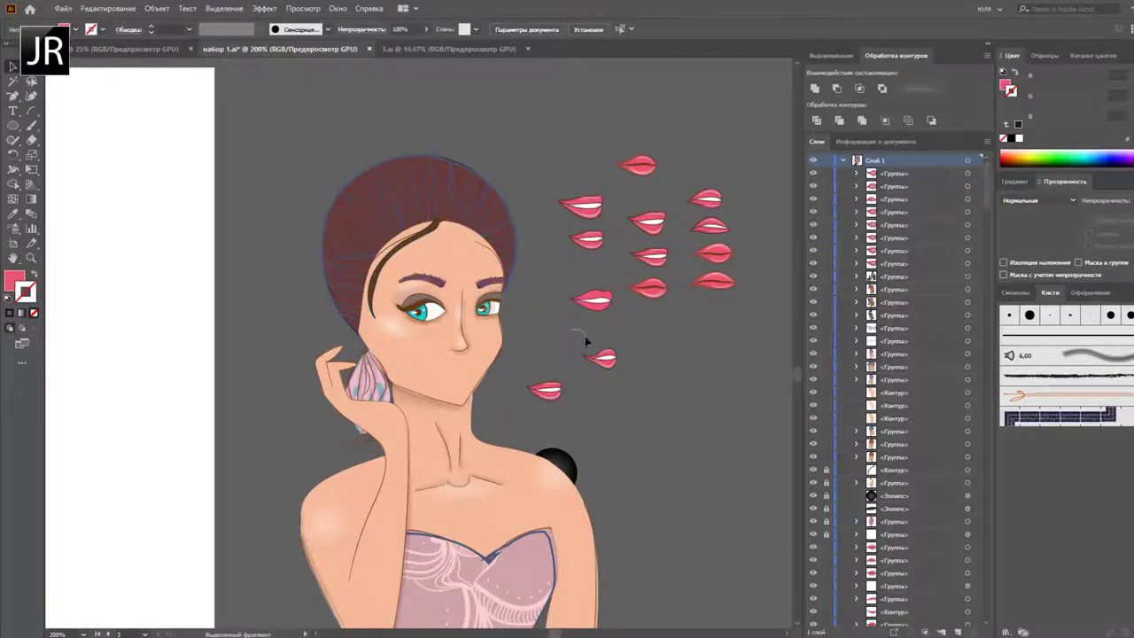
Step: Shift several lips together, test the top variant on the mouth, and return it to the set
{"action": "mouse_move", "coordinate": [585, 340]}
{"action": "left_mouse_down"}
{"action": "mouse_move", "coordinate": [603, 310]}
{"action": "mouse_move", "coordinate": [475, 383]}
{"action": "mouse_move", "coordinate": [459, 379]}
{"action": "left_mouse_up"}
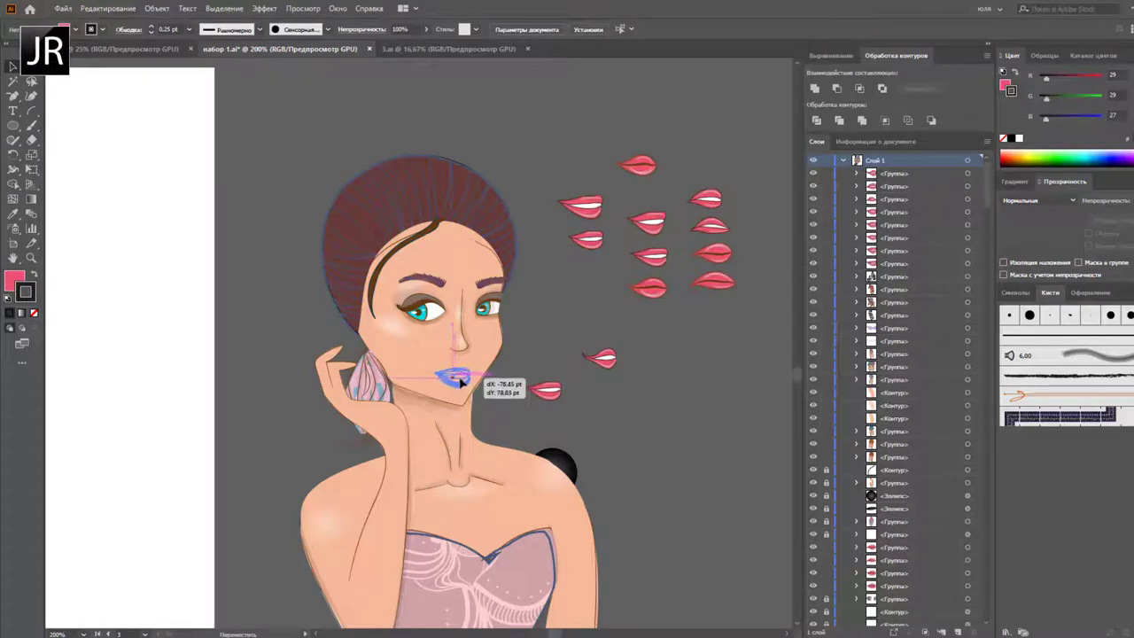
{"action": "left_click_drag", "start_coordinate": [557, 147], "coordinate": [670, 367]}
{"action": "mouse_move", "coordinate": [670, 296]}
{"action": "left_mouse_down"}
{"action": "mouse_move", "coordinate": [629, 296]}
{"action": "mouse_move", "coordinate": [651, 177]}
{"action": "mouse_move", "coordinate": [658, 201]}
{"action": "mouse_move", "coordinate": [483, 371]}
{"action": "mouse_move", "coordinate": [455, 382]}
{"action": "mouse_move", "coordinate": [670, 241]}
{"action": "mouse_move", "coordinate": [618, 183]}
{"action": "left_mouse_up"}
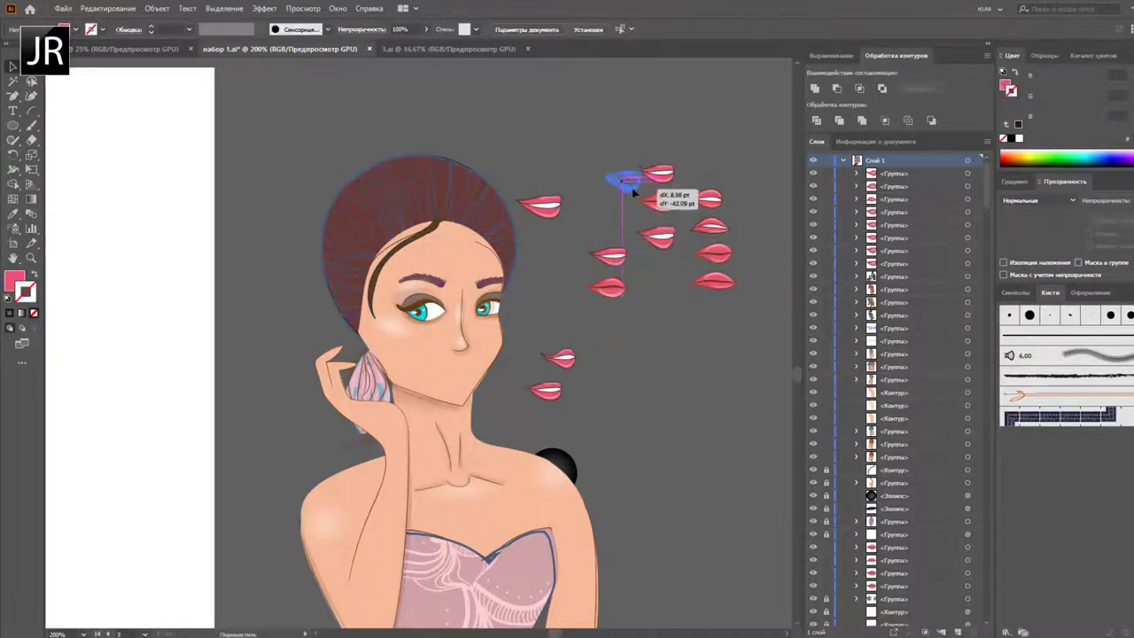
{"action": "mouse_move", "coordinate": [614, 228]}
{"action": "left_mouse_down"}
{"action": "mouse_move", "coordinate": [464, 390]}
{"action": "mouse_move", "coordinate": [666, 279]}
{"action": "left_mouse_up"}
{"action": "left_click", "coordinate": [495, 412]}
{"action": "left_click", "coordinate": [660, 320]}
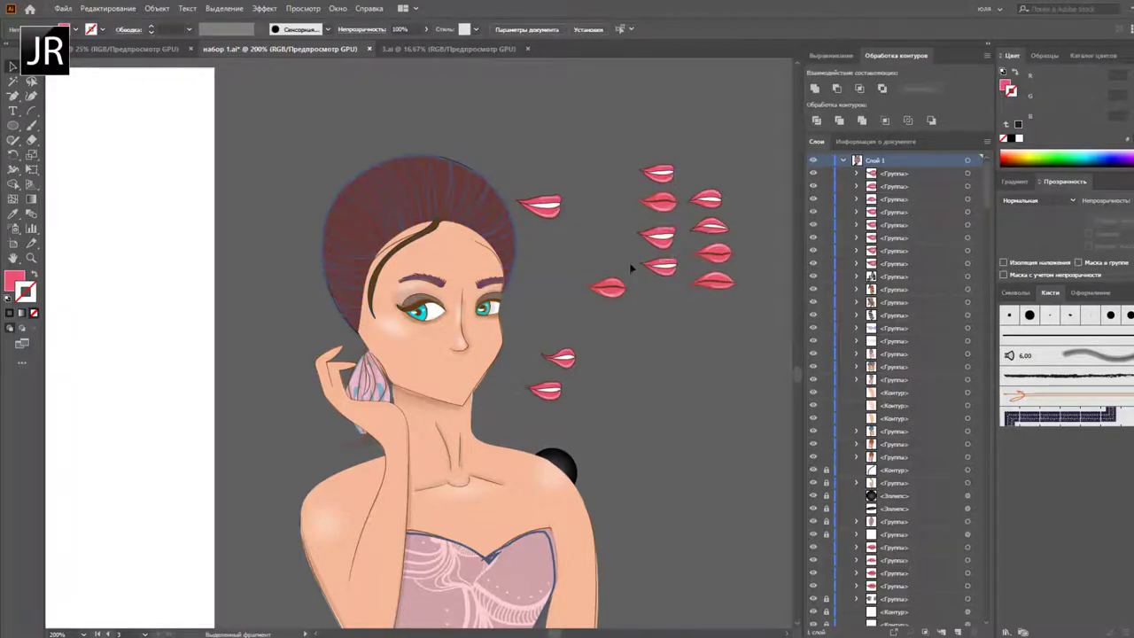
Step: Try two lip variants on the girl's mouth, returning each to the set
{"action": "left_click_drag", "start_coordinate": [663, 301], "coordinate": [662, 301]}
{"action": "mouse_move", "coordinate": [541, 214]}
{"action": "left_mouse_down"}
{"action": "mouse_move", "coordinate": [626, 288]}
{"action": "mouse_move", "coordinate": [470, 389]}
{"action": "mouse_move", "coordinate": [652, 299]}
{"action": "left_mouse_up"}
{"action": "left_click", "coordinate": [637, 298]}
{"action": "left_click", "coordinate": [600, 405]}
{"action": "mouse_move", "coordinate": [552, 396]}
{"action": "left_mouse_down"}
{"action": "mouse_move", "coordinate": [498, 407]}
{"action": "mouse_move", "coordinate": [671, 328]}
{"action": "left_mouse_up"}
{"action": "left_click", "coordinate": [497, 408]}
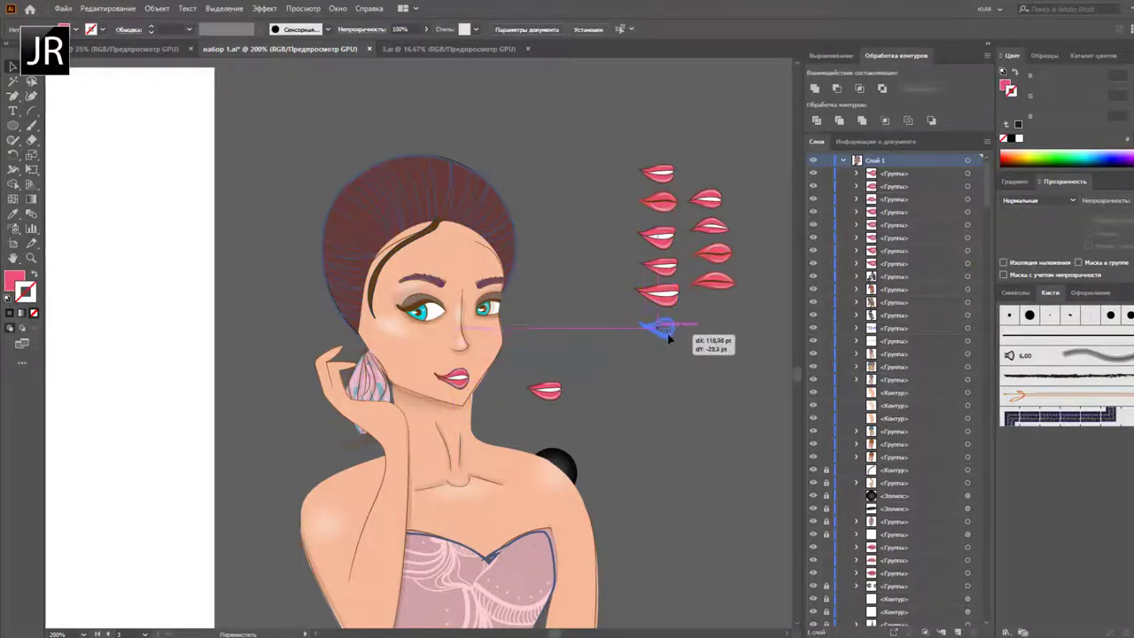
{"action": "mouse_move", "coordinate": [548, 400]}
{"action": "left_mouse_down"}
{"action": "mouse_move", "coordinate": [625, 276]}
{"action": "mouse_move", "coordinate": [615, 279]}
{"action": "left_mouse_up"}
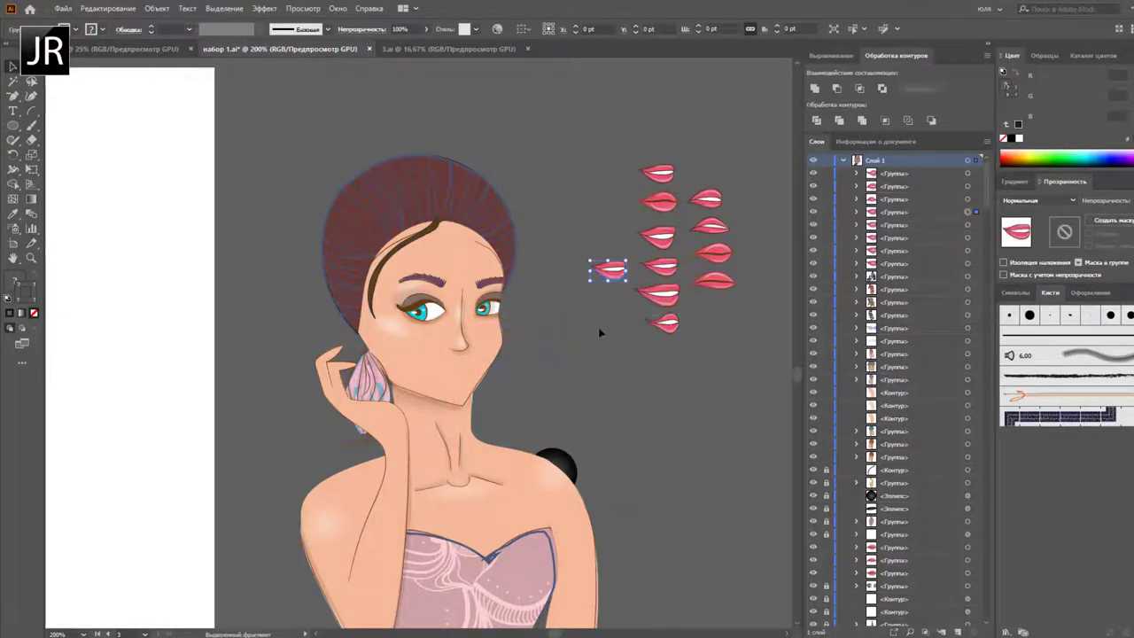
{"action": "left_click", "coordinate": [610, 299]}
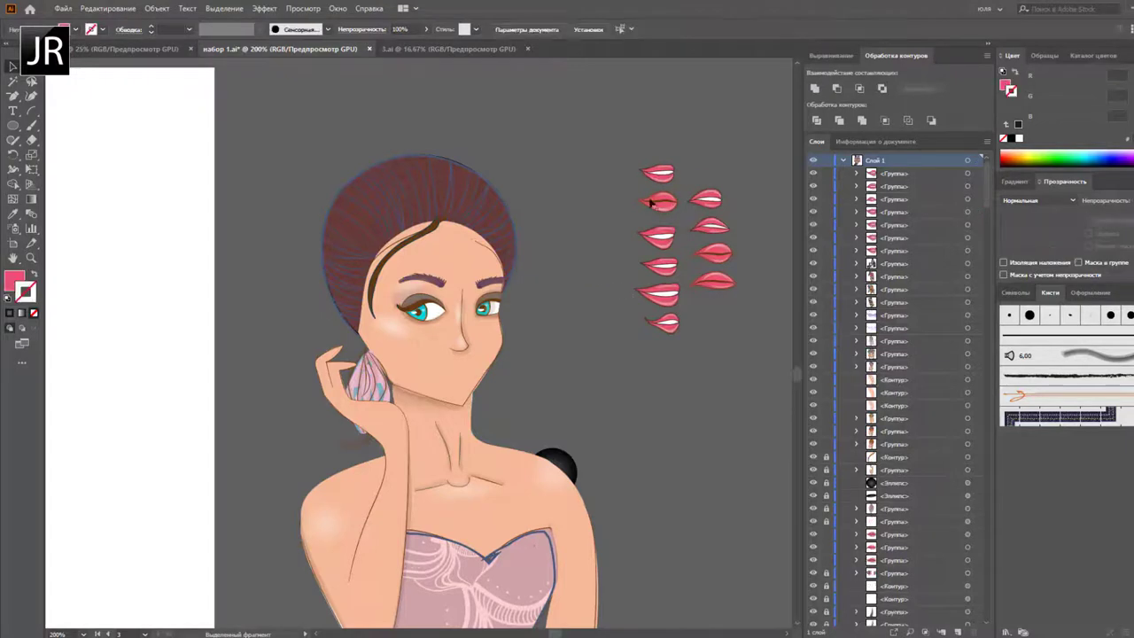
Step: Delete the small spare lip and place the chosen variant on the mouth
{"action": "left_click_drag", "start_coordinate": [659, 173], "coordinate": [620, 267]}
{"action": "left_click", "coordinate": [627, 310]}
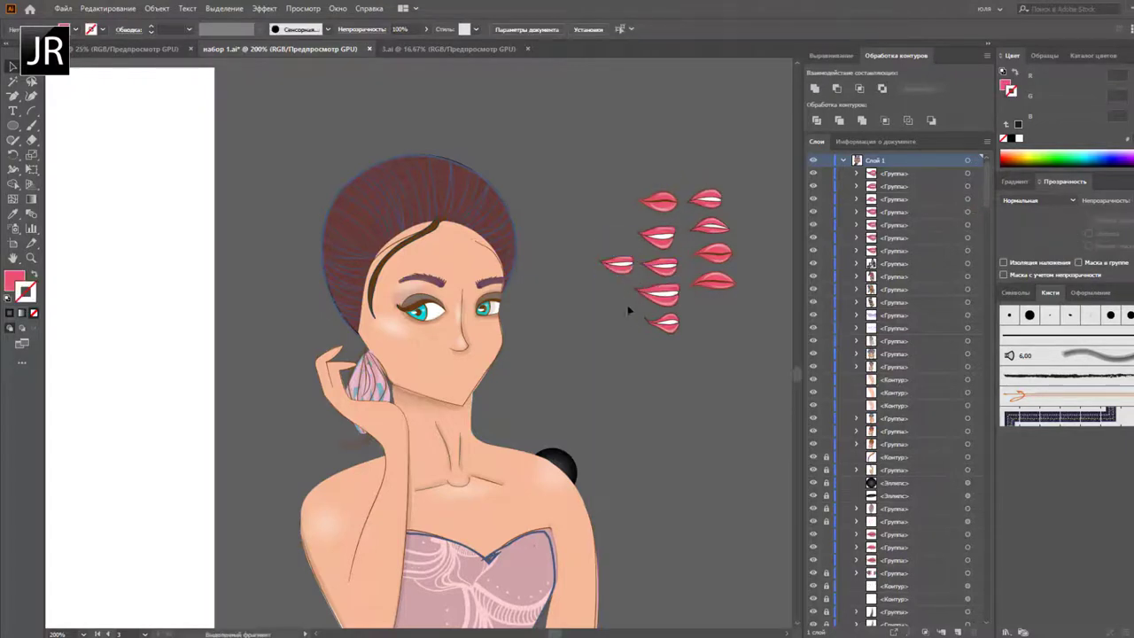
{"action": "key", "text": "Delete"}
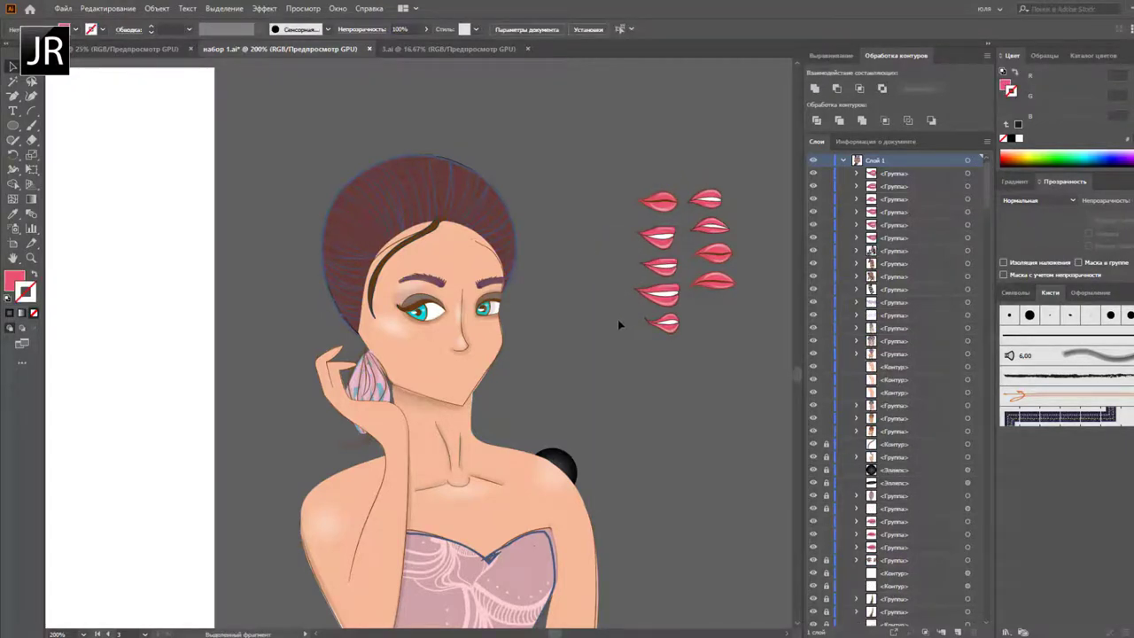
{"action": "left_click_drag", "start_coordinate": [668, 246], "coordinate": [459, 383]}
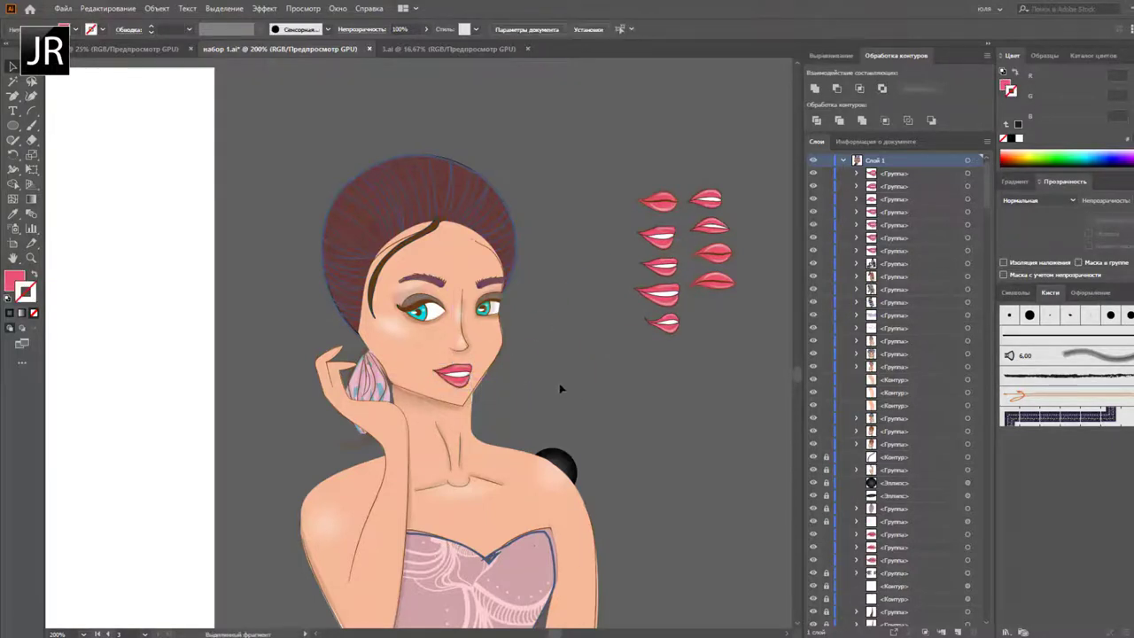
Step: Zoom out to 66.67% and pan up to the top artboard of finished characters
{"action": "scroll", "coordinate": [552, 383], "scroll_direction": "down", "scroll_amount": 2}
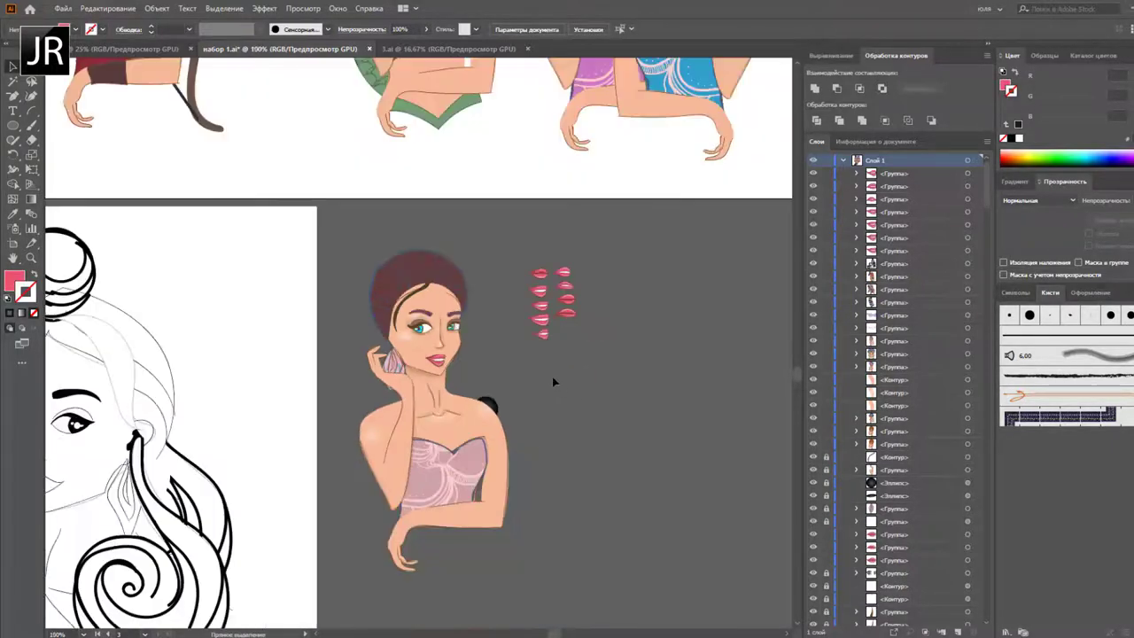
{"action": "scroll", "coordinate": [531, 381], "scroll_direction": "down", "scroll_amount": 1}
{"action": "mouse_move", "coordinate": [510, 372]}
{"action": "left_mouse_down"}
{"action": "mouse_move", "coordinate": [629, 449]}
{"action": "mouse_move", "coordinate": [627, 427]}
{"action": "left_mouse_up"}
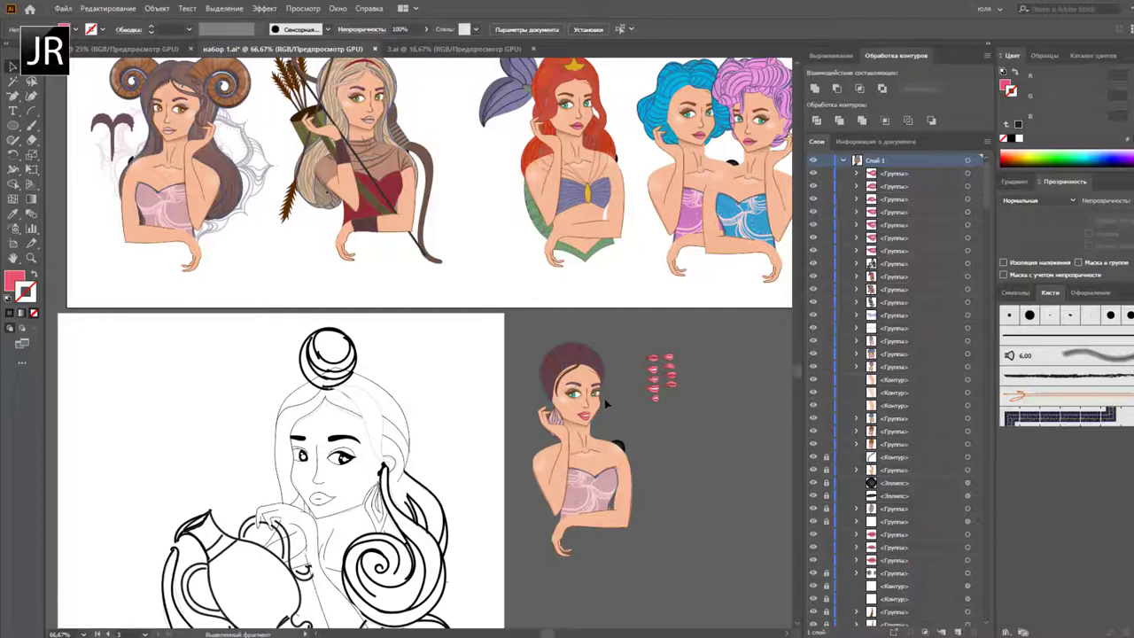
{"action": "left_click_drag", "start_coordinate": [607, 420], "coordinate": [608, 423]}
{"action": "scroll", "coordinate": [607, 421], "scroll_direction": "down", "scroll_amount": 3}
{"action": "scroll", "coordinate": [605, 423], "scroll_direction": "up", "scroll_amount": 1}
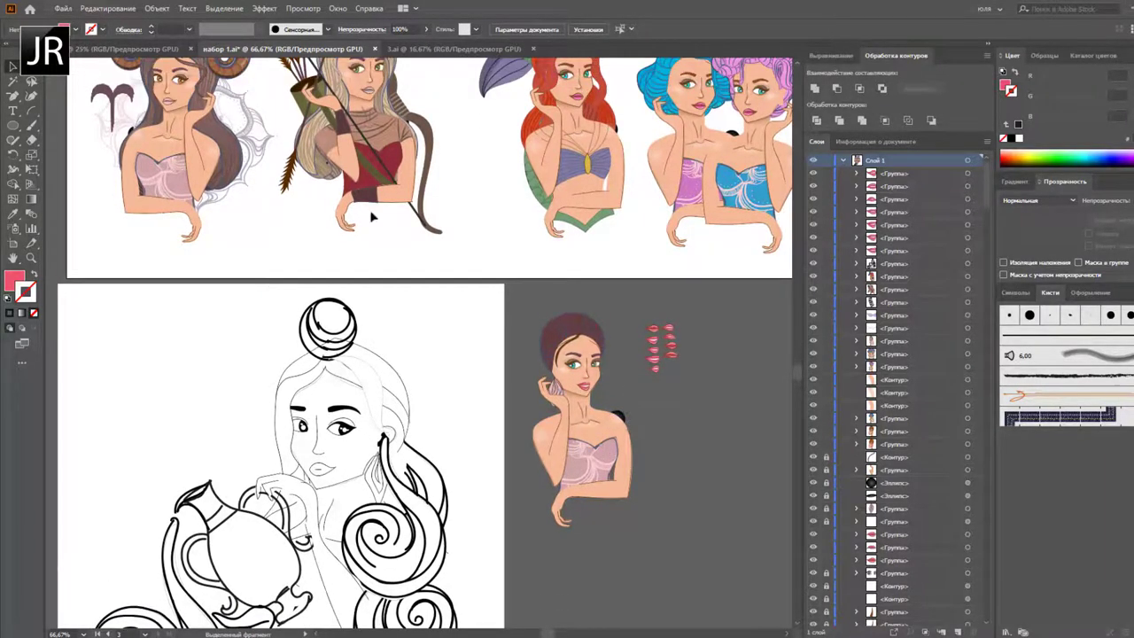